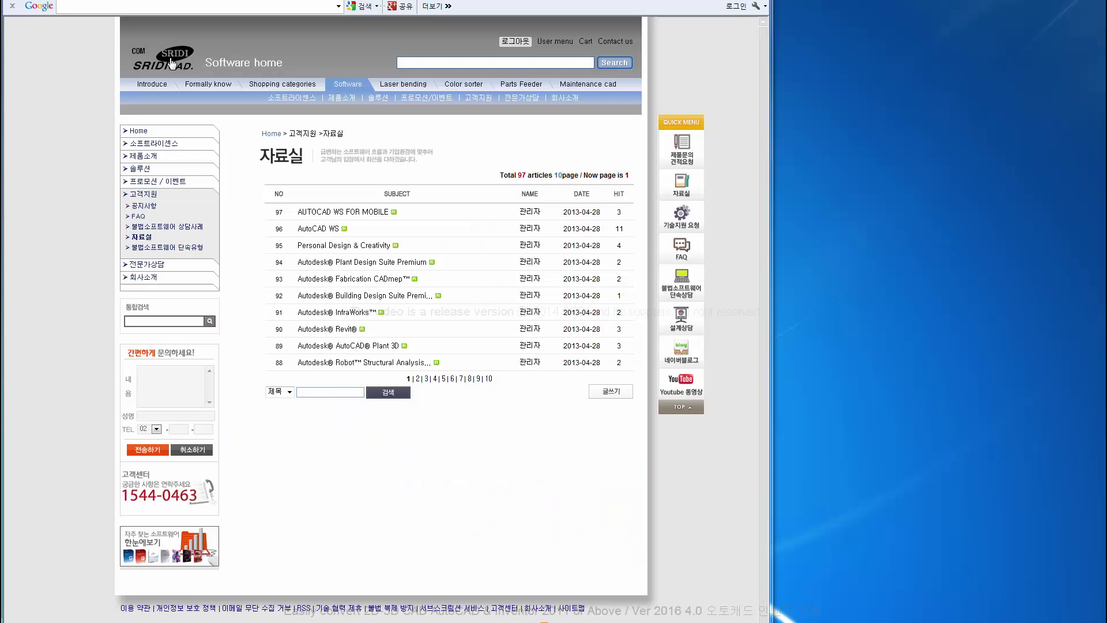
Step: Go from sridicad.com's Software page via 자료실 to the AUTOCAD WS FOR MOBILE post's app link
{"action": "left_click", "coordinate": [170, 57]}
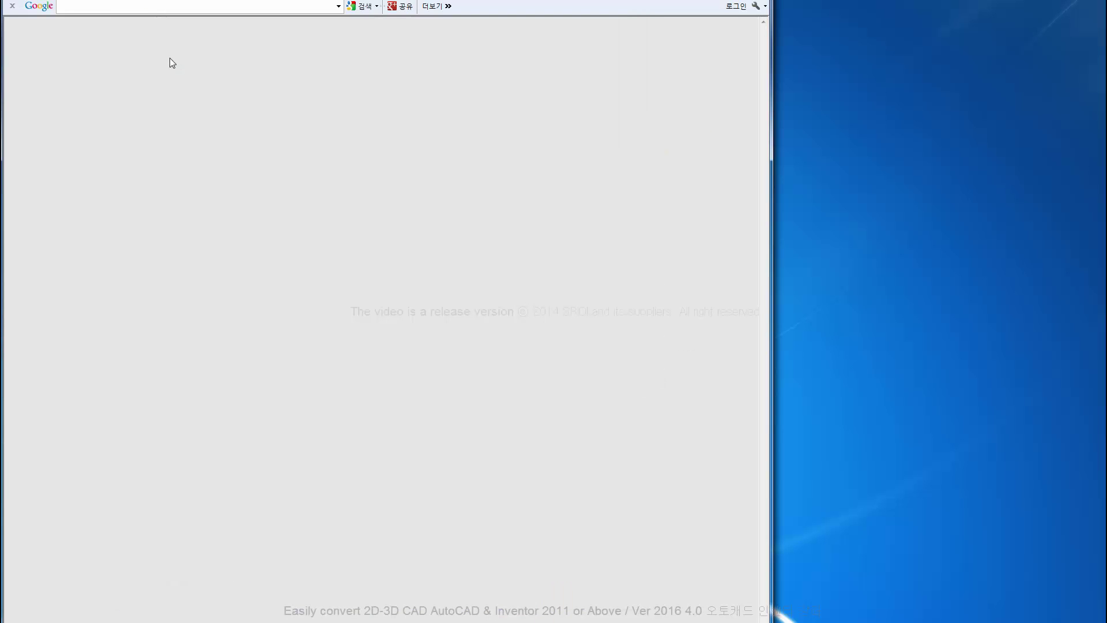
{"action": "left_click", "coordinate": [365, 86]}
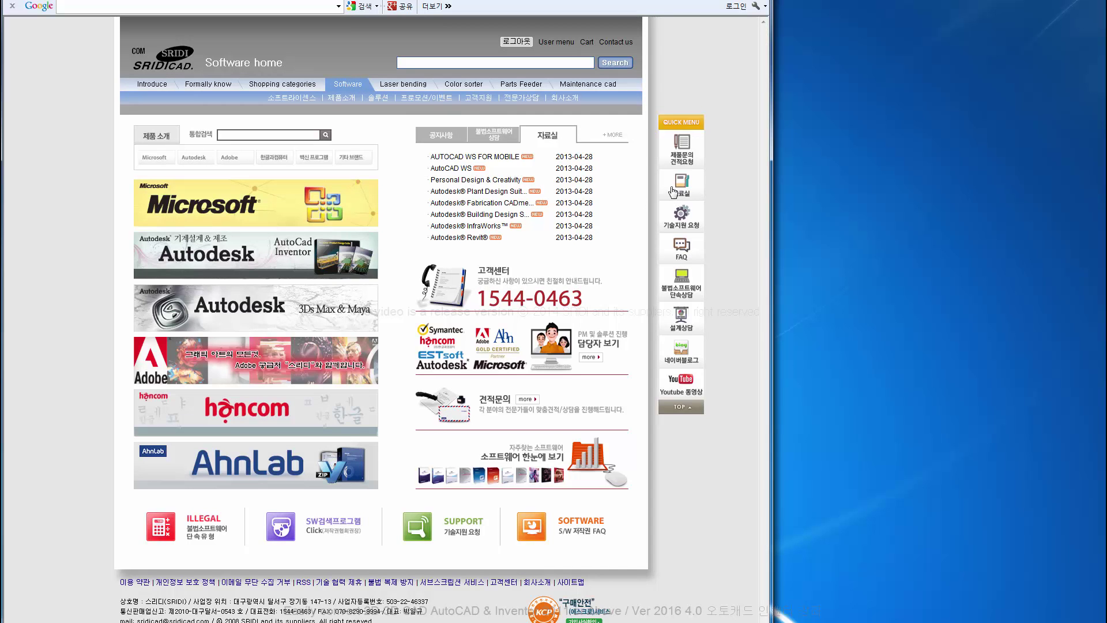
{"action": "left_click", "coordinate": [673, 192]}
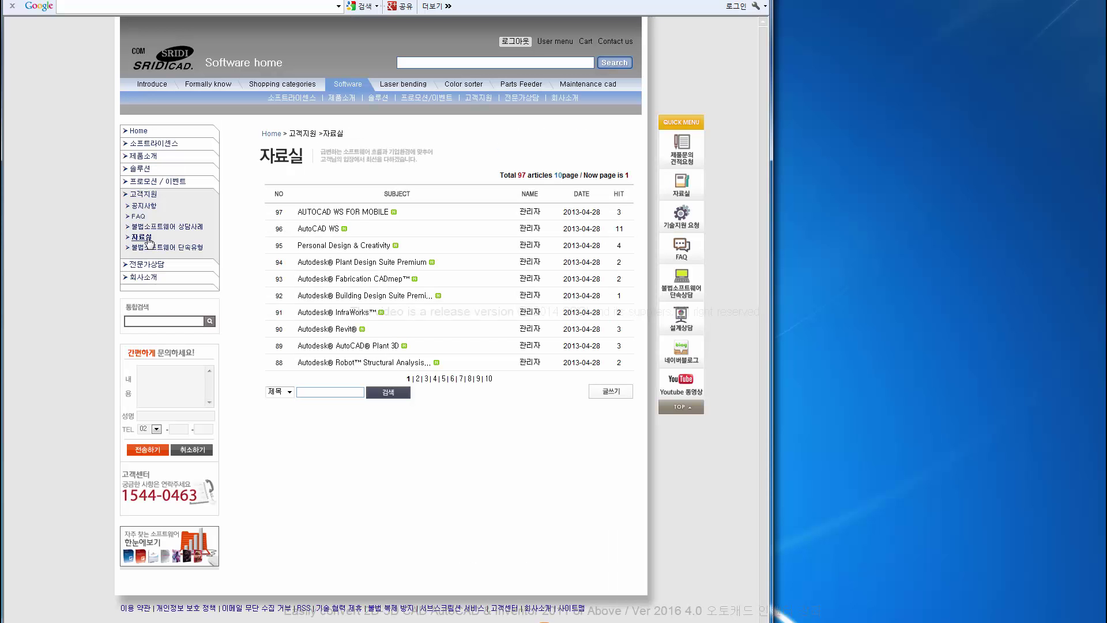
{"action": "left_click", "coordinate": [326, 212]}
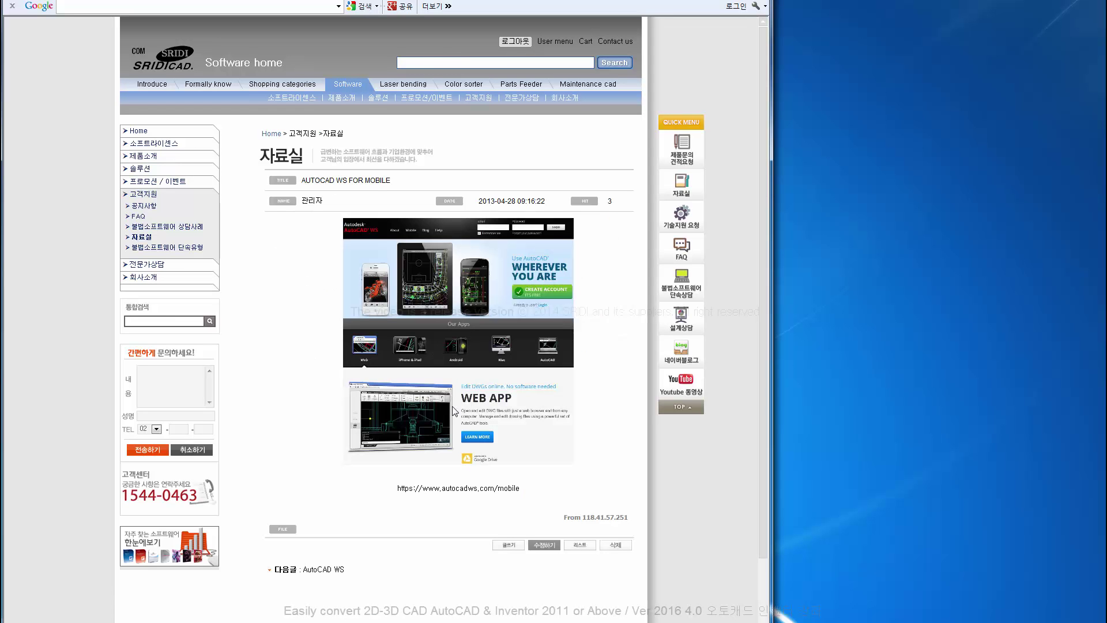
{"action": "left_click", "coordinate": [466, 489]}
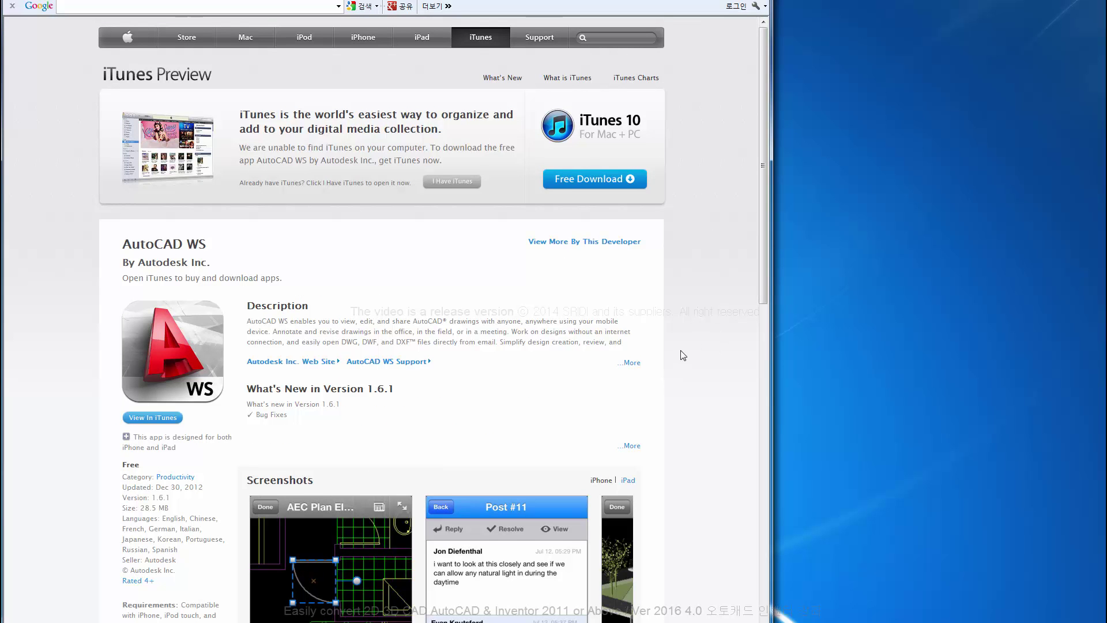
{"action": "scroll", "coordinate": [686, 351], "scroll_direction": "down", "scroll_amount": 2}
{"action": "scroll", "coordinate": [685, 350], "scroll_direction": "down", "scroll_amount": 3}
{"action": "scroll", "coordinate": [684, 351], "scroll_direction": "down", "scroll_amount": 4}
{"action": "scroll", "coordinate": [684, 351], "scroll_direction": "down", "scroll_amount": 4}
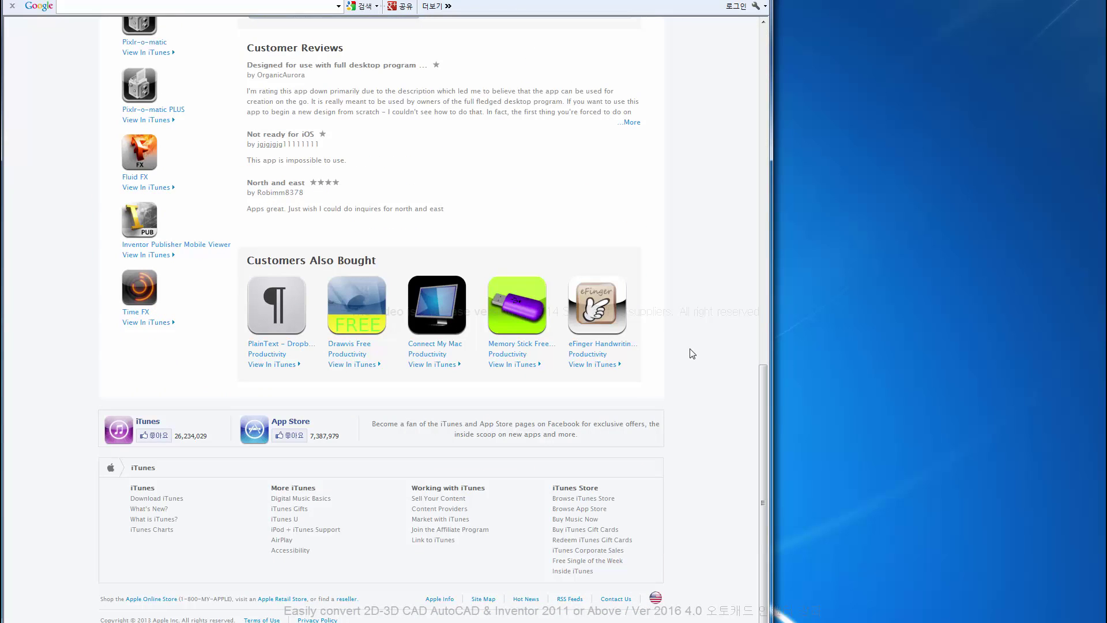
{"action": "scroll", "coordinate": [693, 353], "scroll_direction": "up", "scroll_amount": 5}
{"action": "scroll", "coordinate": [698, 354], "scroll_direction": "up", "scroll_amount": 1}
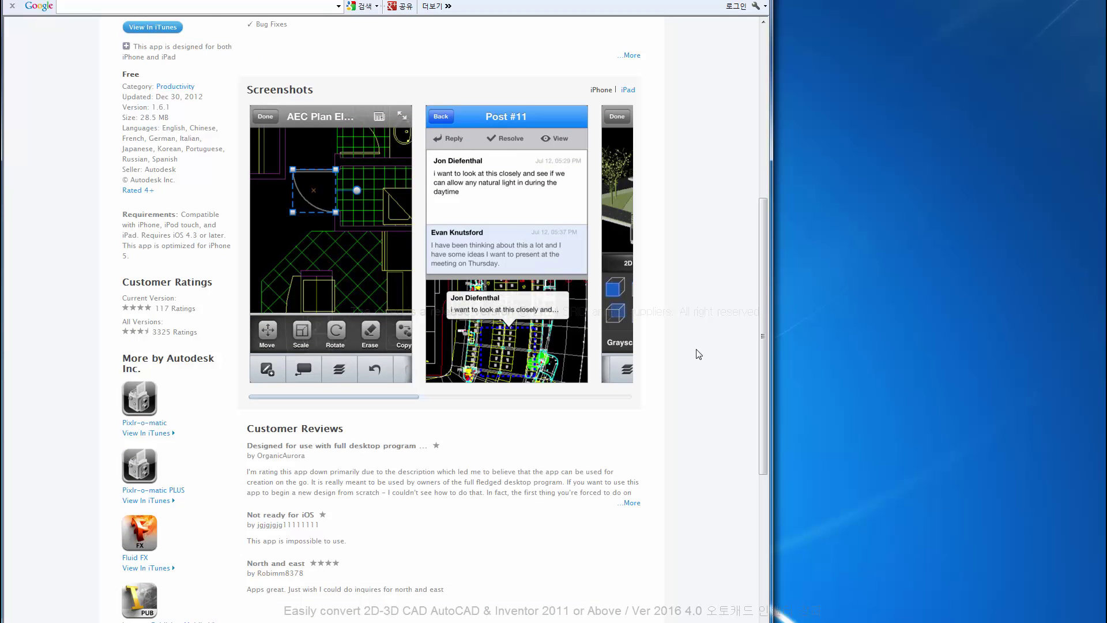
{"action": "scroll", "coordinate": [698, 354], "scroll_direction": "up", "scroll_amount": 3}
{"action": "scroll", "coordinate": [699, 354], "scroll_direction": "up", "scroll_amount": 2}
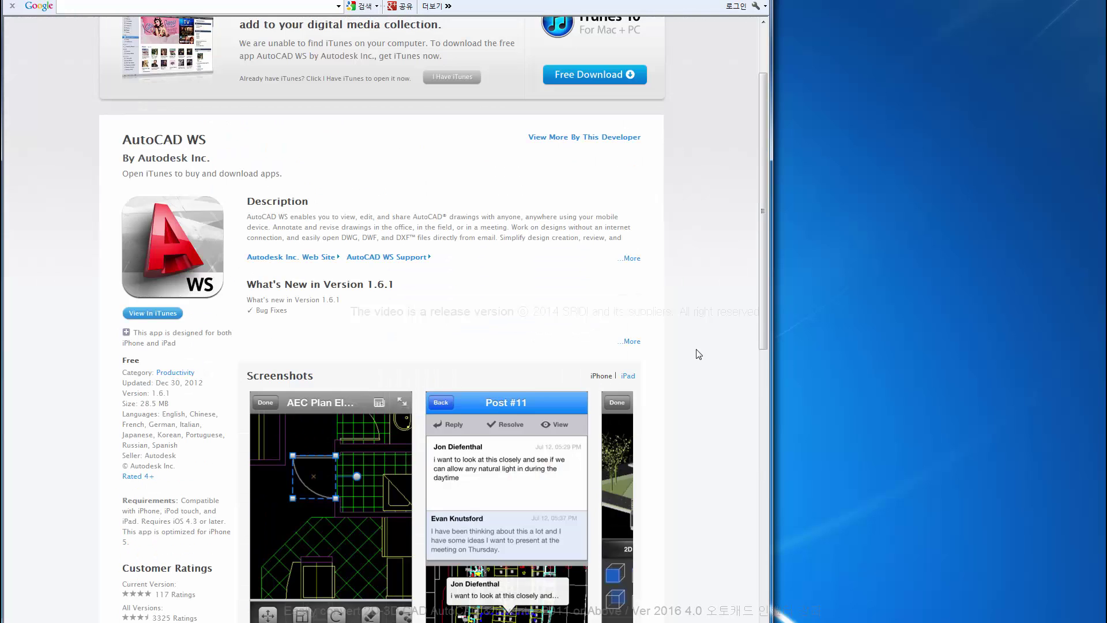
{"action": "scroll", "coordinate": [699, 354], "scroll_direction": "up", "scroll_amount": 2}
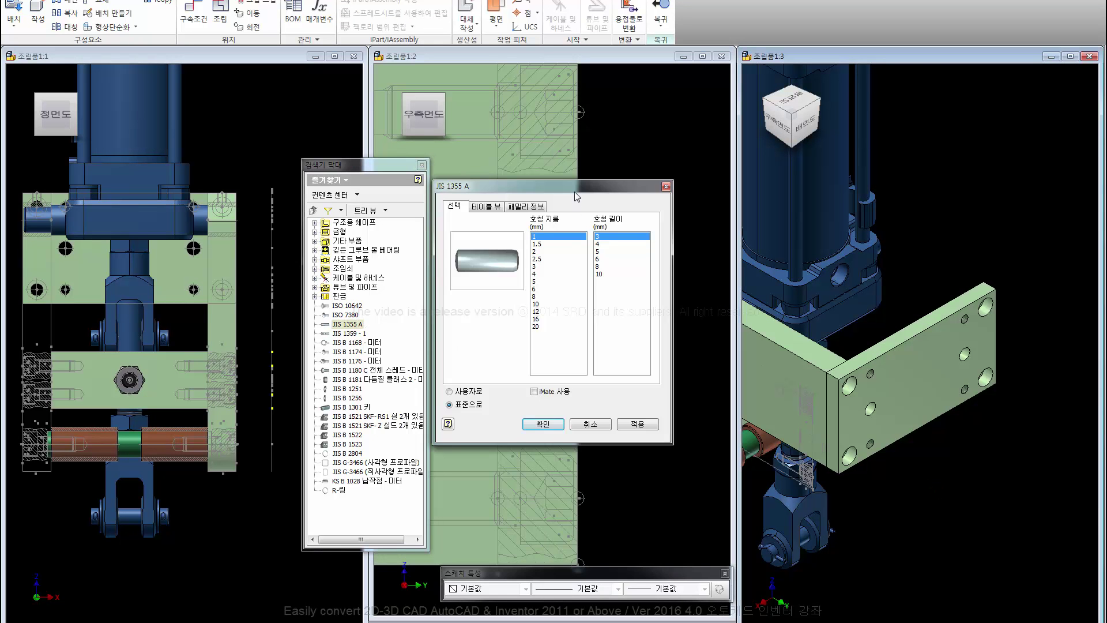
Step: Move the JIS 1355 A dialog aside and choose nominal diameter (호칭 지름) 10
{"action": "left_click_drag", "start_coordinate": [575, 196], "coordinate": [628, 289]}
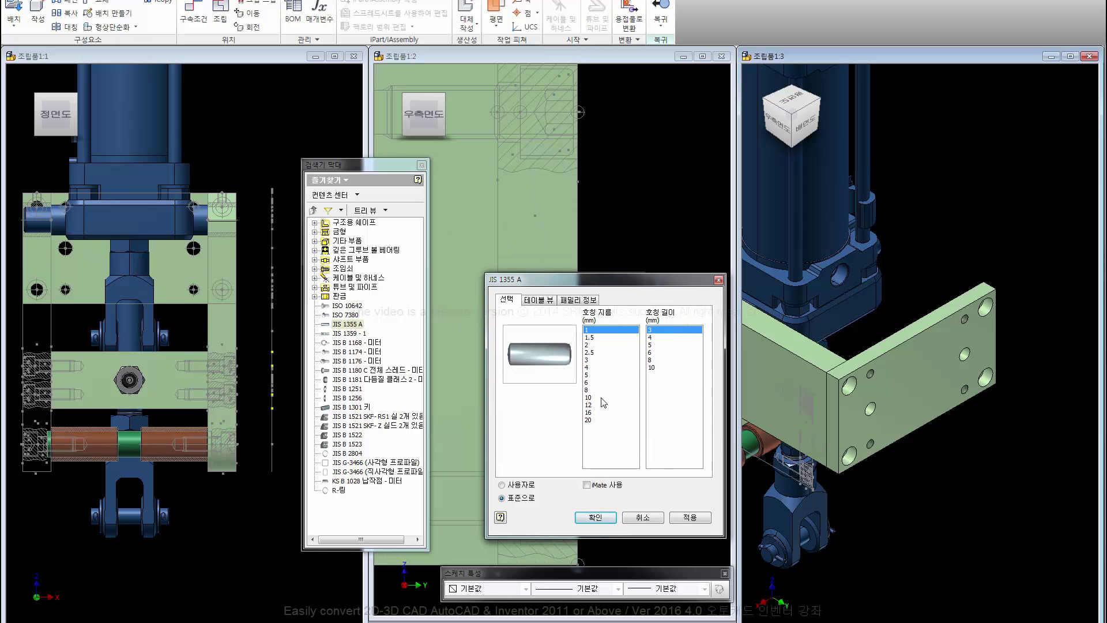
{"action": "left_click", "coordinate": [589, 398]}
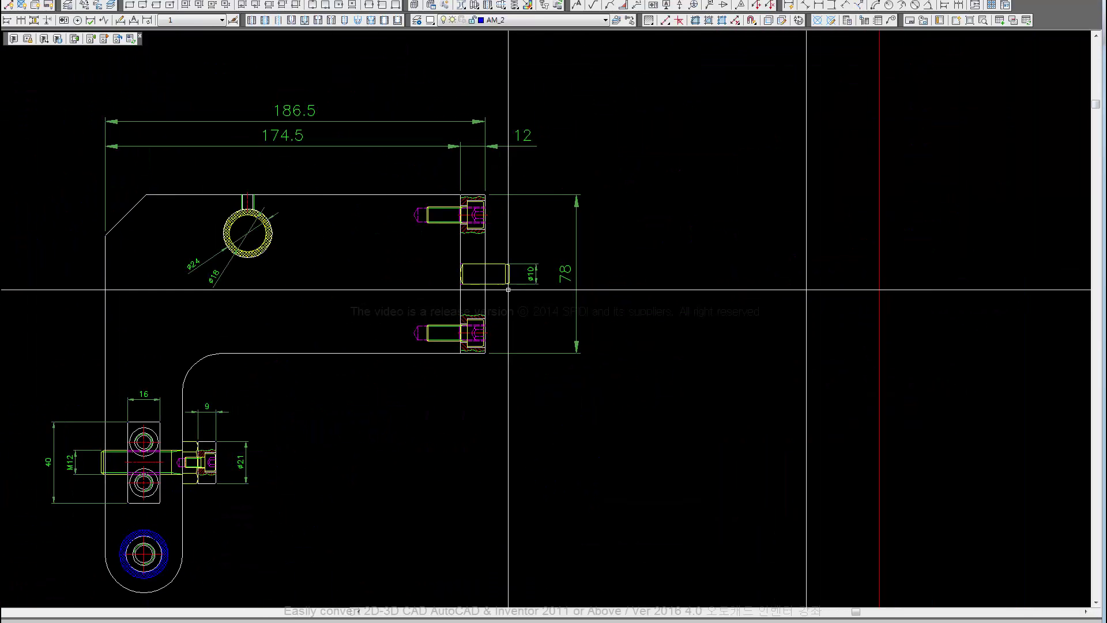
Step: Zoom in on the ⌀10 pin and measure its length, which reads 24
{"action": "scroll", "coordinate": [508, 290], "scroll_direction": "up", "scroll_amount": 3}
{"action": "middle_click_drag", "start_coordinate": [473, 320], "coordinate": [465, 332]}
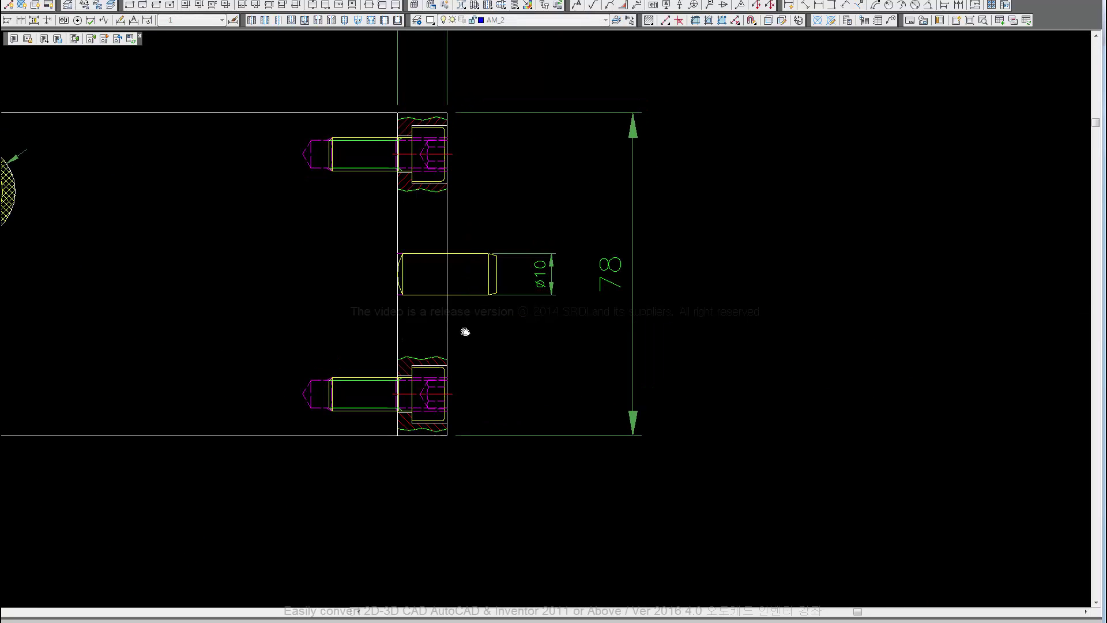
{"action": "scroll", "coordinate": [409, 244], "scroll_direction": "up", "scroll_amount": 3}
{"action": "left_click", "coordinate": [392, 265]}
{"action": "left_click", "coordinate": [585, 281]}
{"action": "key", "text": "Escape"}
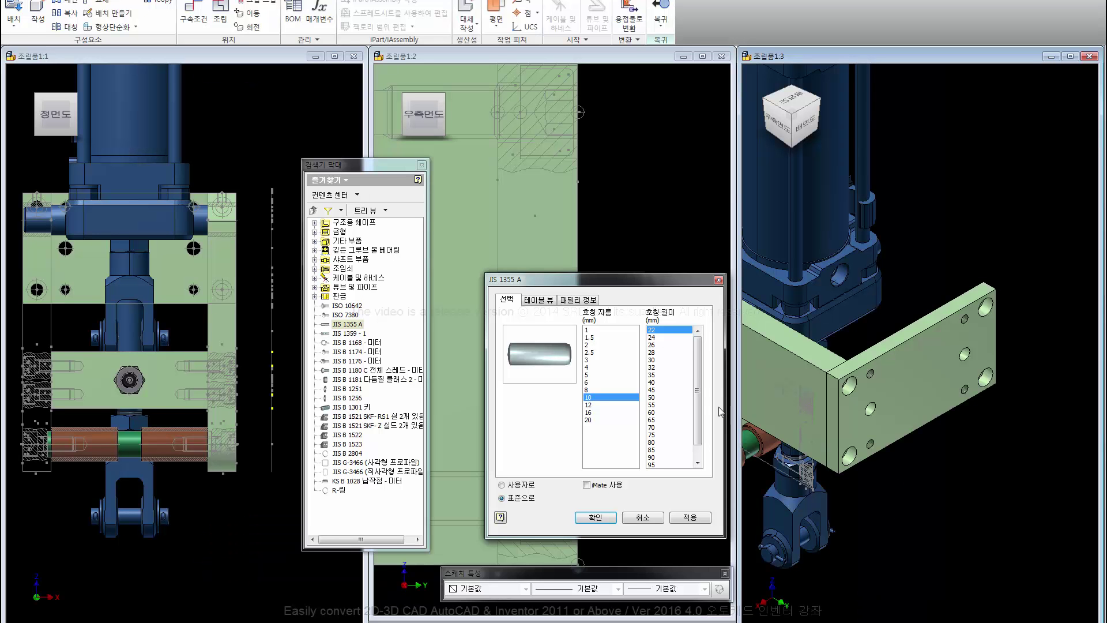
Step: Choose length 24, confirm, and place the 10 × 24 pin beside the green plate
{"action": "left_click", "coordinate": [654, 337]}
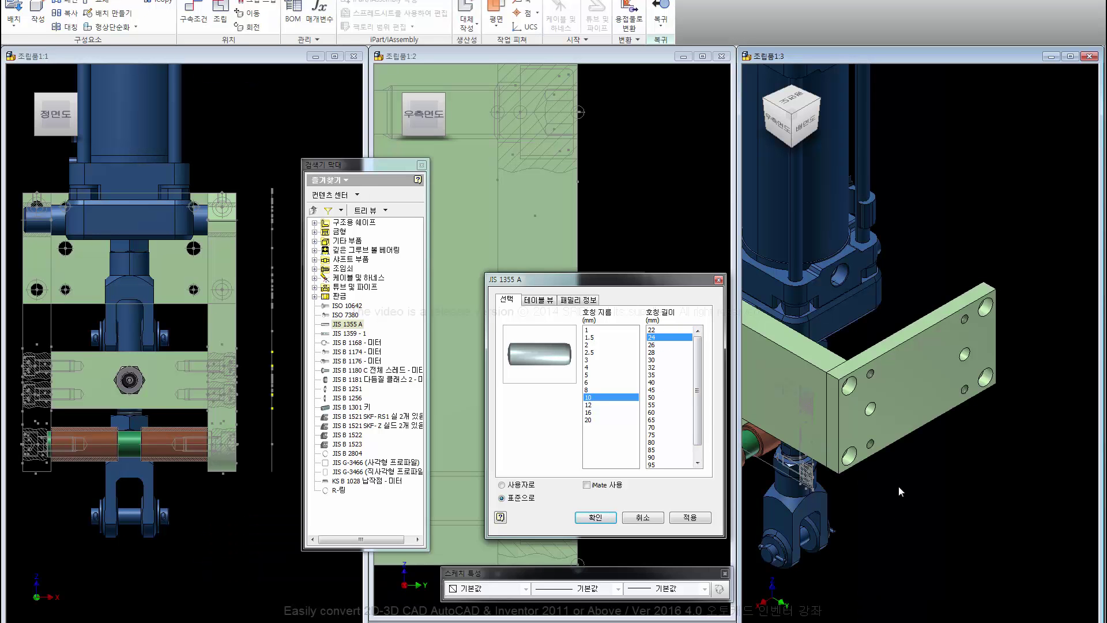
{"action": "left_click", "coordinate": [595, 517]}
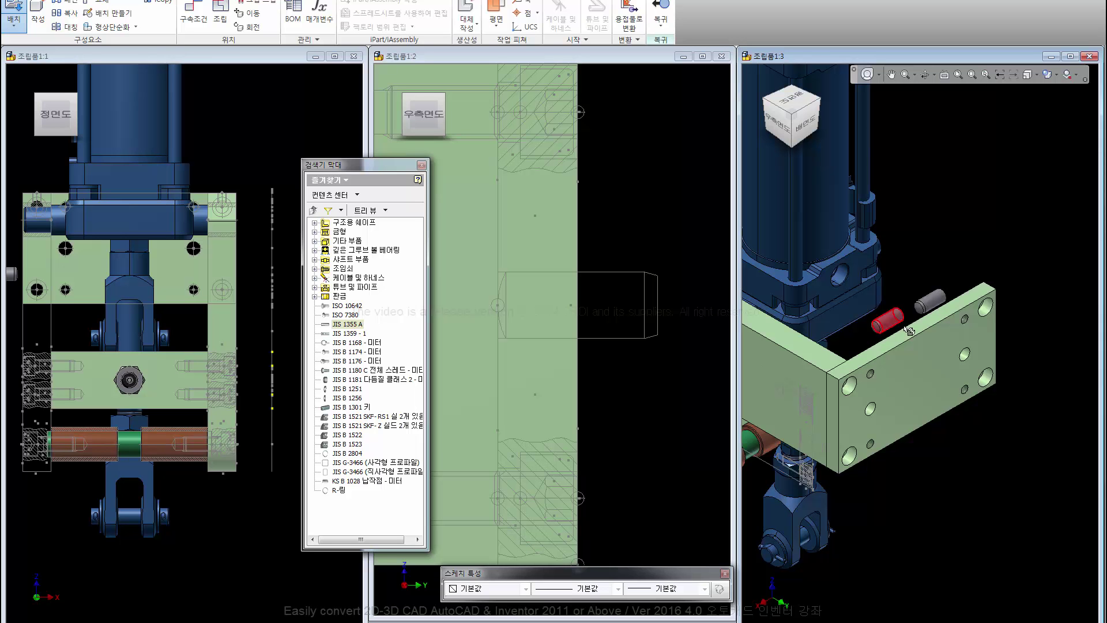
{"action": "left_click", "coordinate": [891, 321]}
{"action": "right_click", "coordinate": [916, 283]}
{"action": "left_click", "coordinate": [924, 286]}
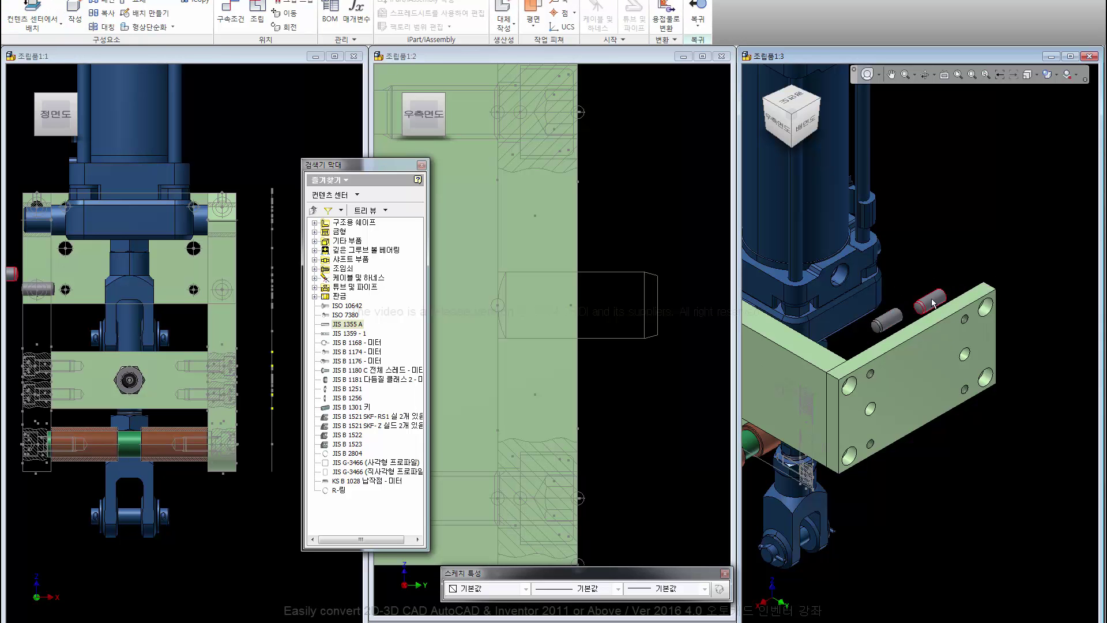
Step: Isolate the green plate and pins with 분리, then reorient the 3D view
{"action": "right_click", "coordinate": [924, 341]}
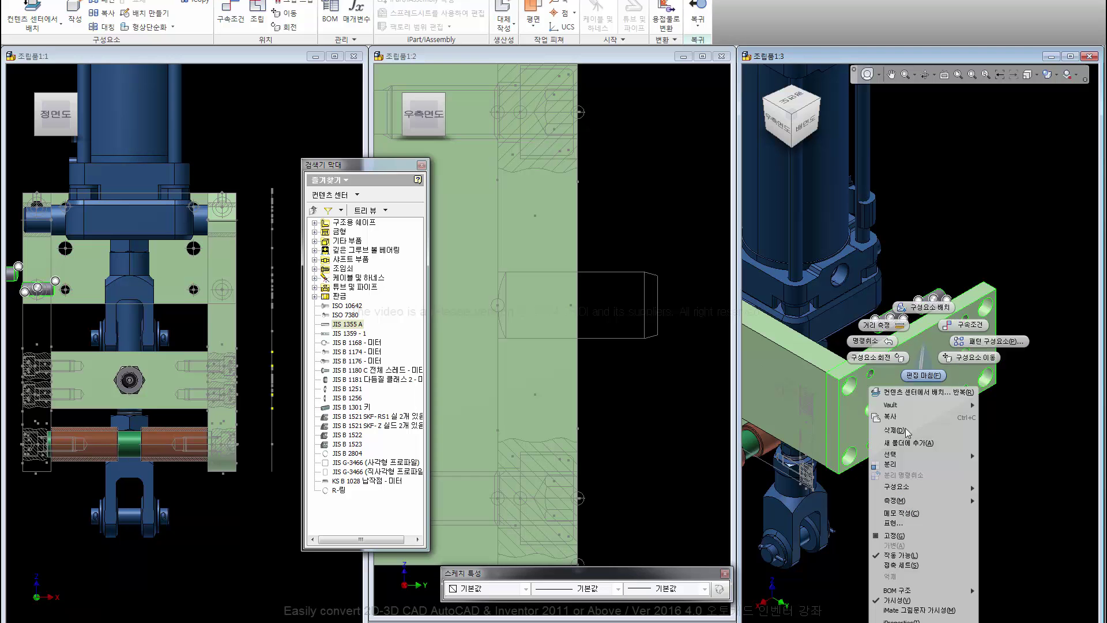
{"action": "left_click", "coordinate": [905, 466]}
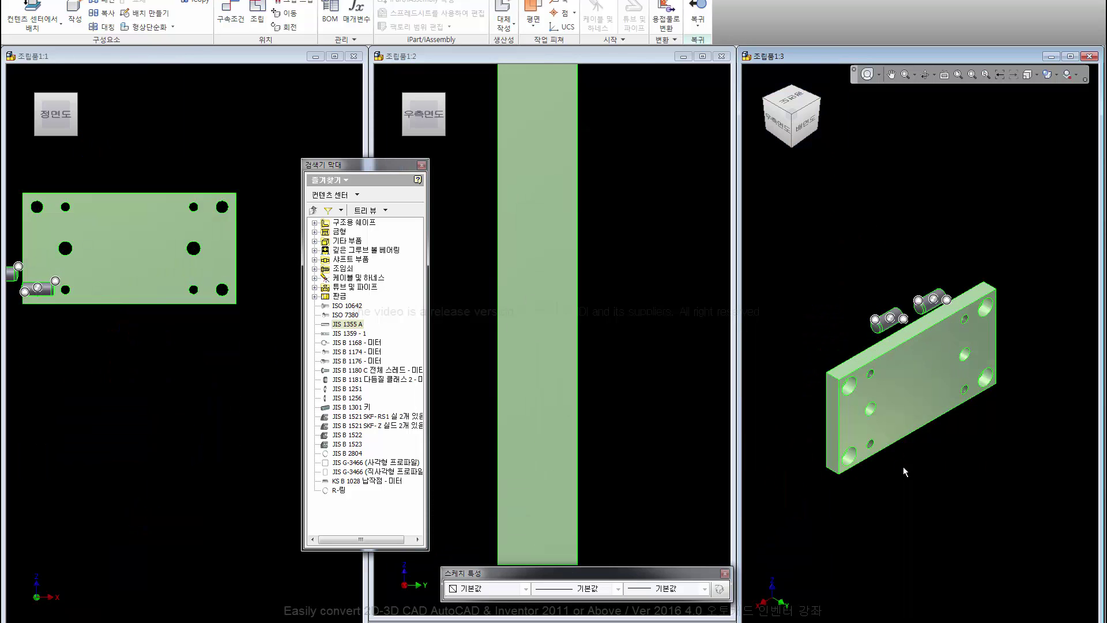
{"action": "left_click", "coordinate": [904, 466]}
{"action": "left_click_drag", "start_coordinate": [1033, 506], "coordinate": [789, 243]}
{"action": "left_click", "coordinate": [770, 102]}
{"action": "left_click", "coordinate": [838, 336]}
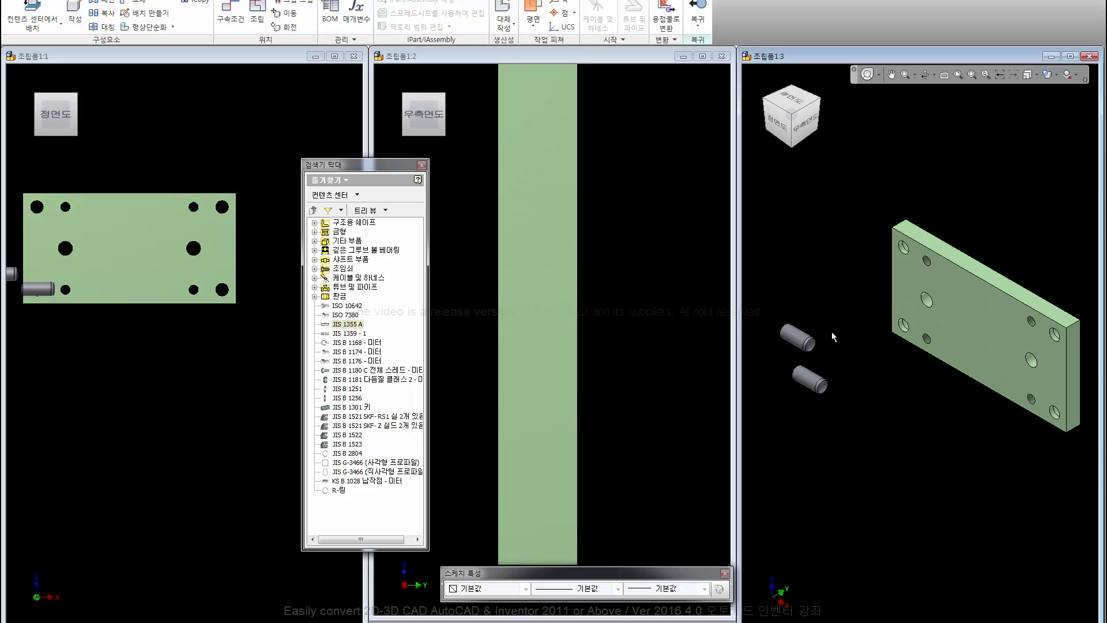
Step: Grip-snap the first pin's end face into a plate hole and apply
{"action": "left_click", "coordinate": [286, 13]}
{"action": "left_click", "coordinate": [816, 345]}
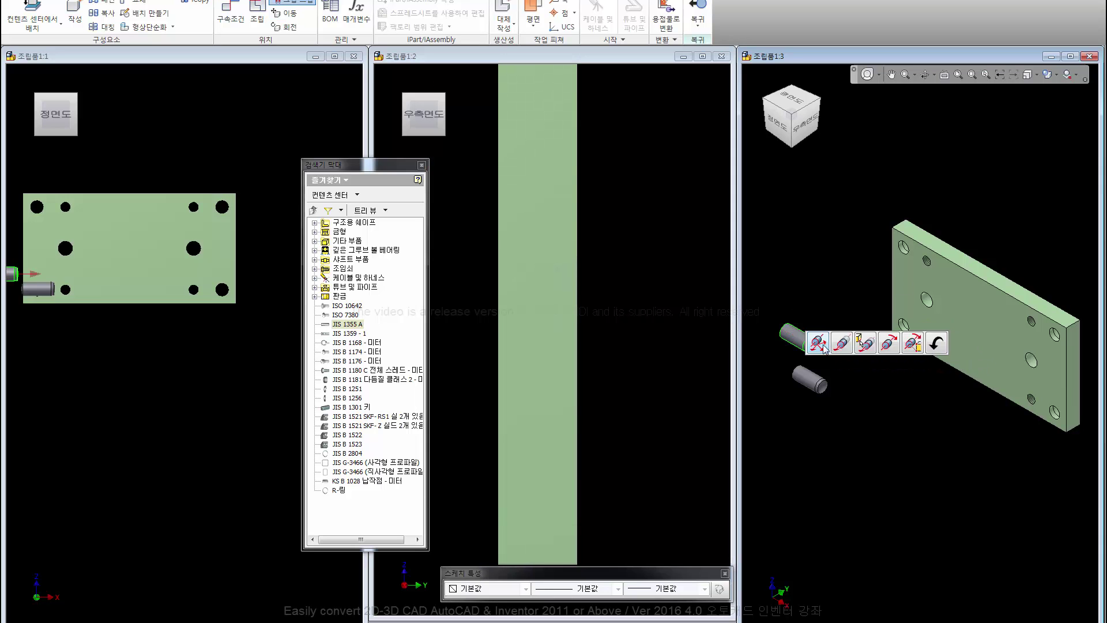
{"action": "left_click", "coordinate": [819, 343]}
{"action": "left_click", "coordinate": [929, 305]}
{"action": "right_click", "coordinate": [842, 273]}
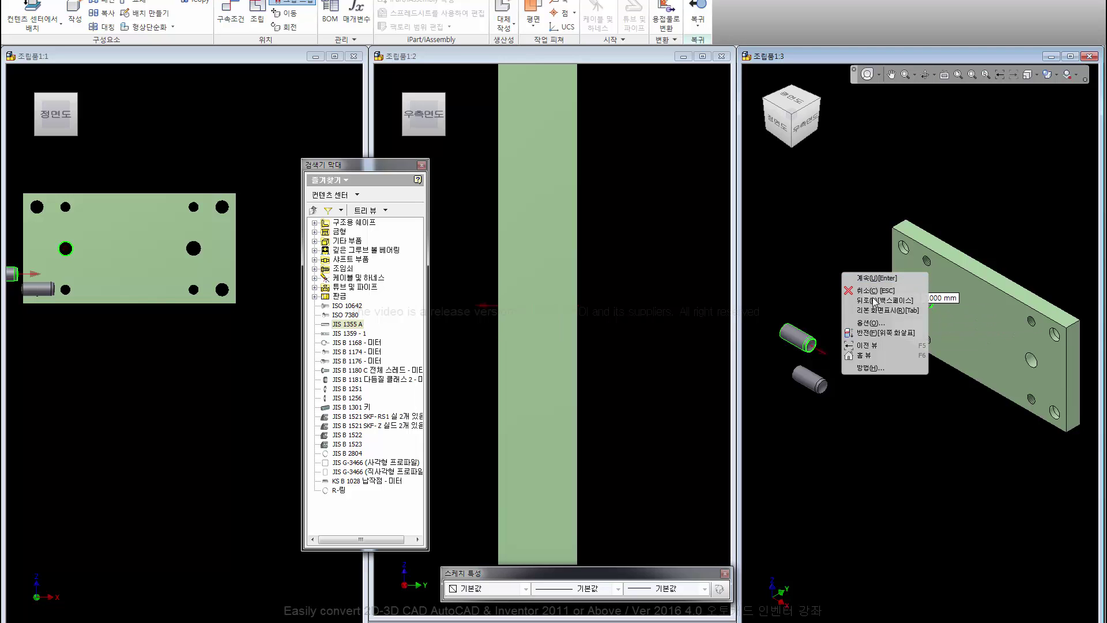
{"action": "left_click", "coordinate": [877, 333]}
{"action": "right_click", "coordinate": [860, 288]}
{"action": "left_click", "coordinate": [866, 294]}
{"action": "right_click", "coordinate": [867, 294]}
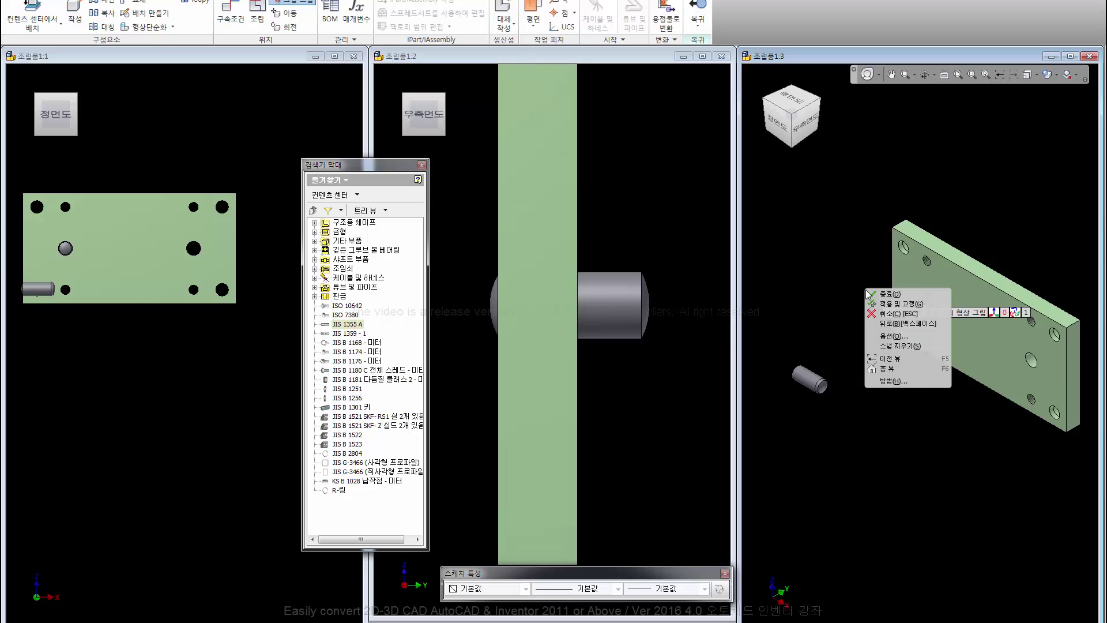
{"action": "left_click", "coordinate": [868, 298]}
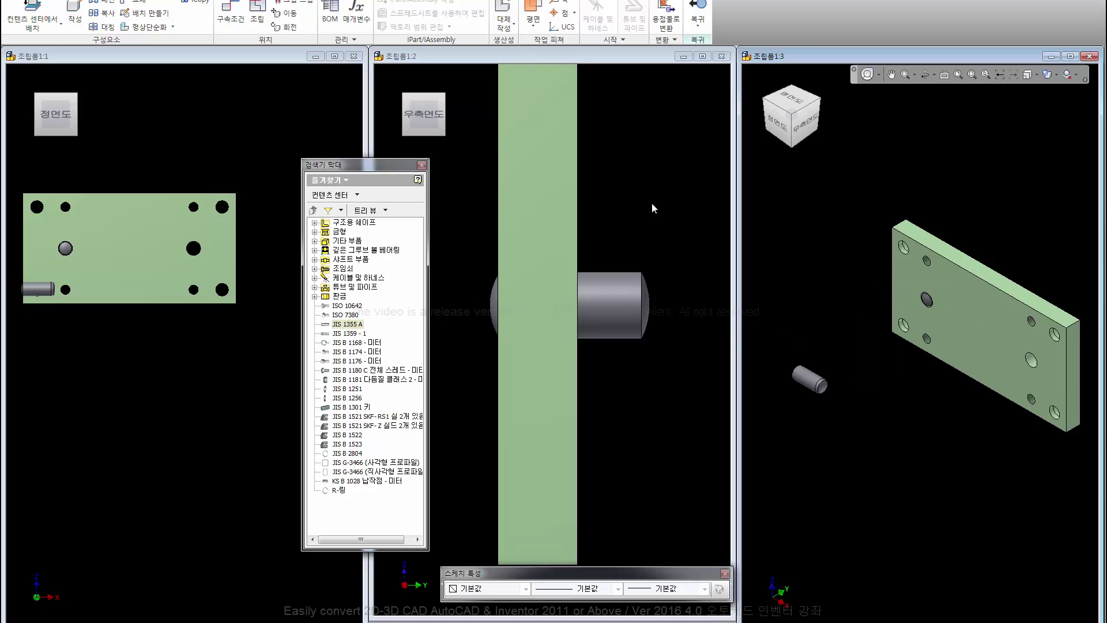
Step: Grip-snap the second pin into the other plate hole, flipping its direction
{"action": "left_click", "coordinate": [284, 13]}
{"action": "left_click", "coordinate": [826, 385]}
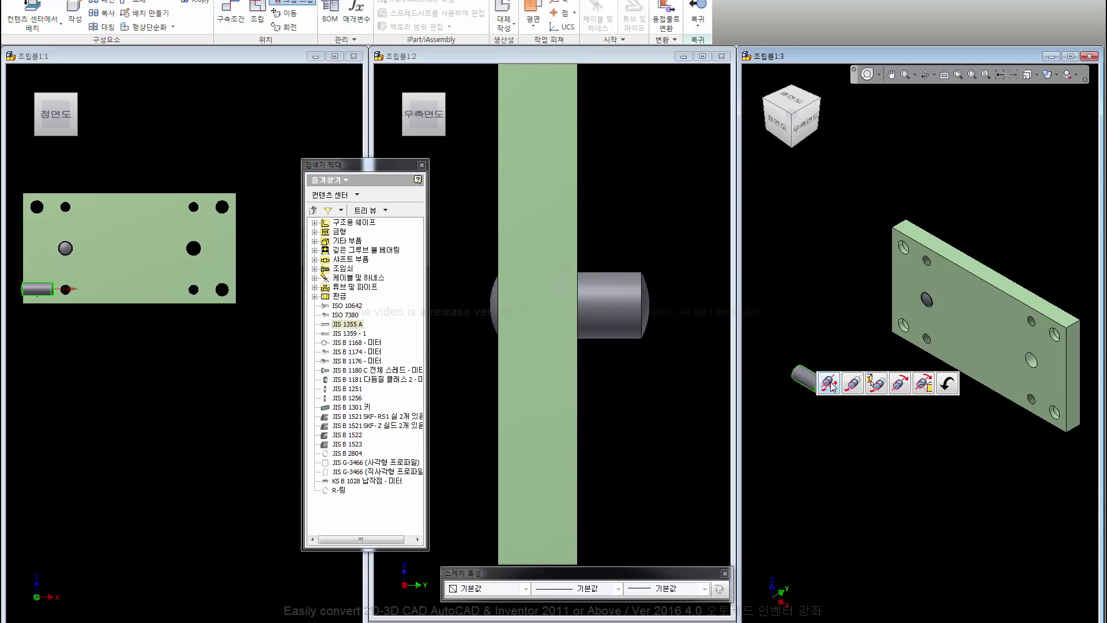
{"action": "left_click", "coordinate": [1034, 368]}
{"action": "right_click", "coordinate": [820, 290]}
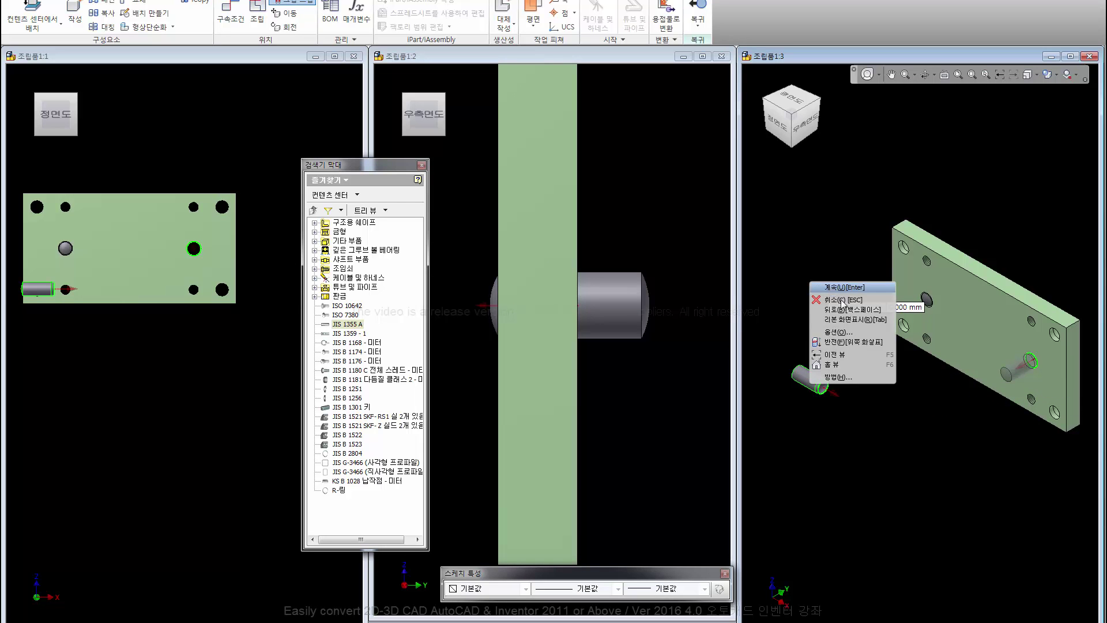
{"action": "left_click", "coordinate": [843, 343]}
{"action": "right_click", "coordinate": [848, 327]}
{"action": "left_click", "coordinate": [853, 324]}
{"action": "right_click", "coordinate": [850, 326]}
{"action": "left_click", "coordinate": [853, 323]}
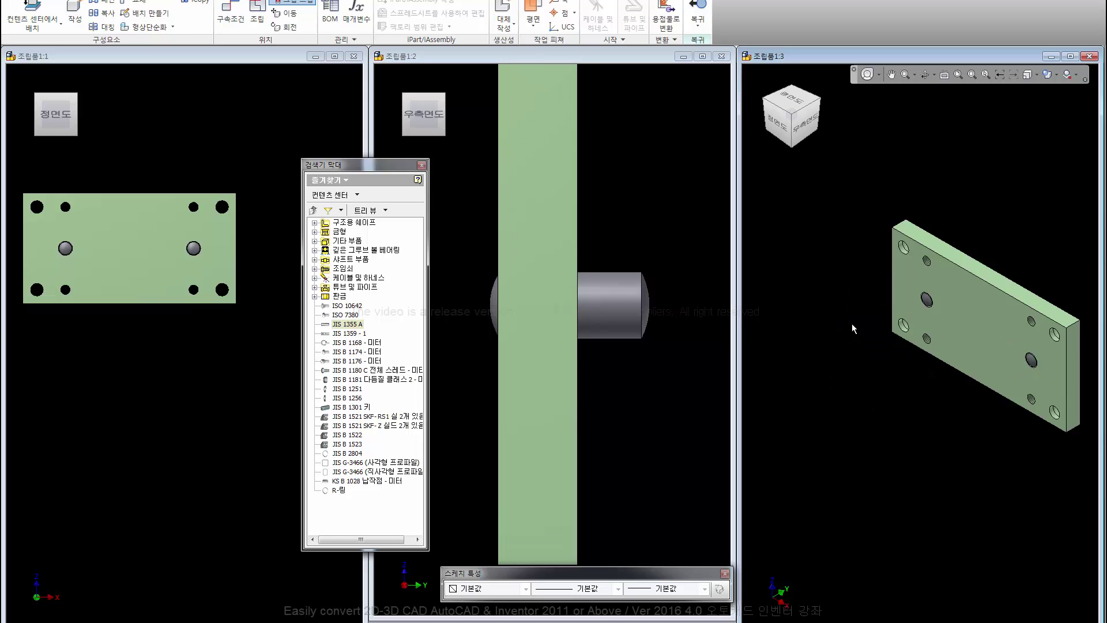
{"action": "middle_click_drag", "start_coordinate": [844, 317], "coordinate": [818, 330]}
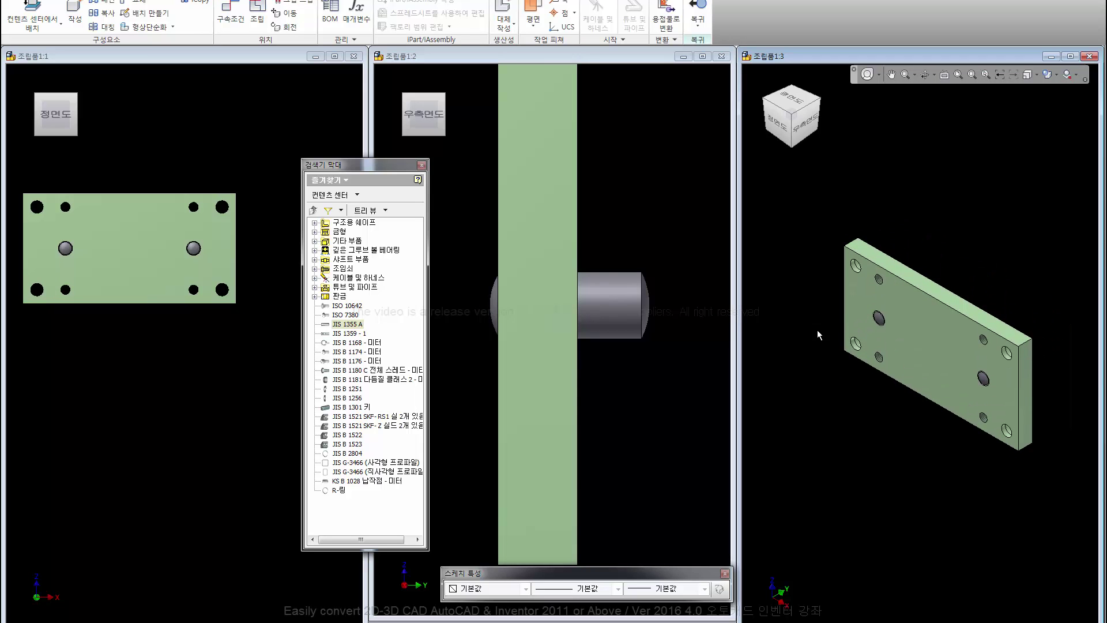
Step: Show all assembly components again and refit the side and 3D views
{"action": "right_click", "coordinate": [811, 304]}
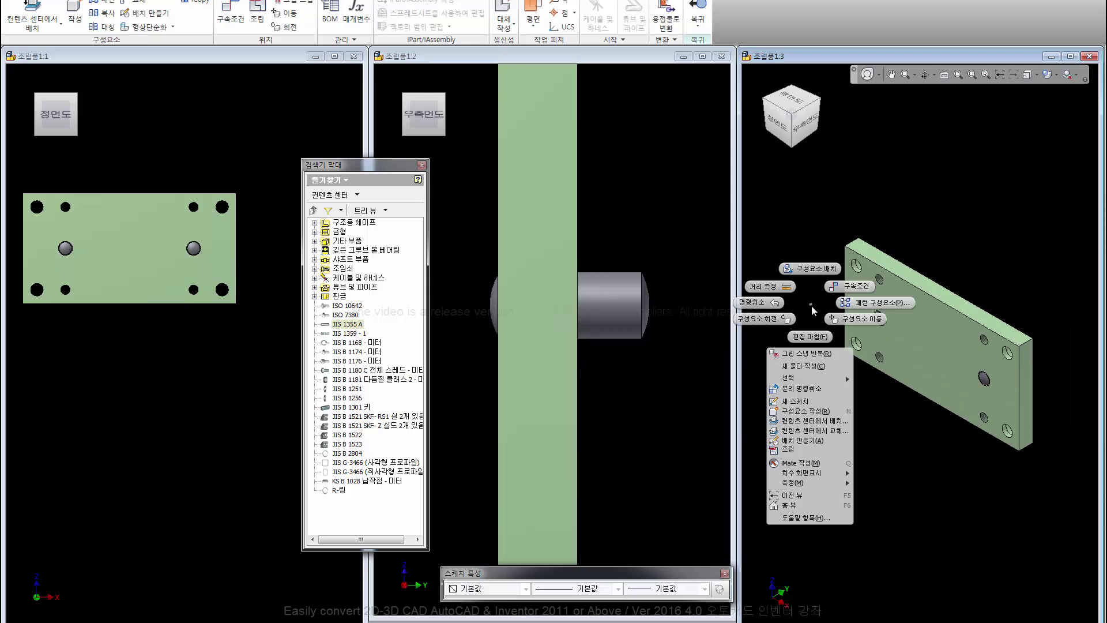
{"action": "left_click", "coordinate": [808, 394]}
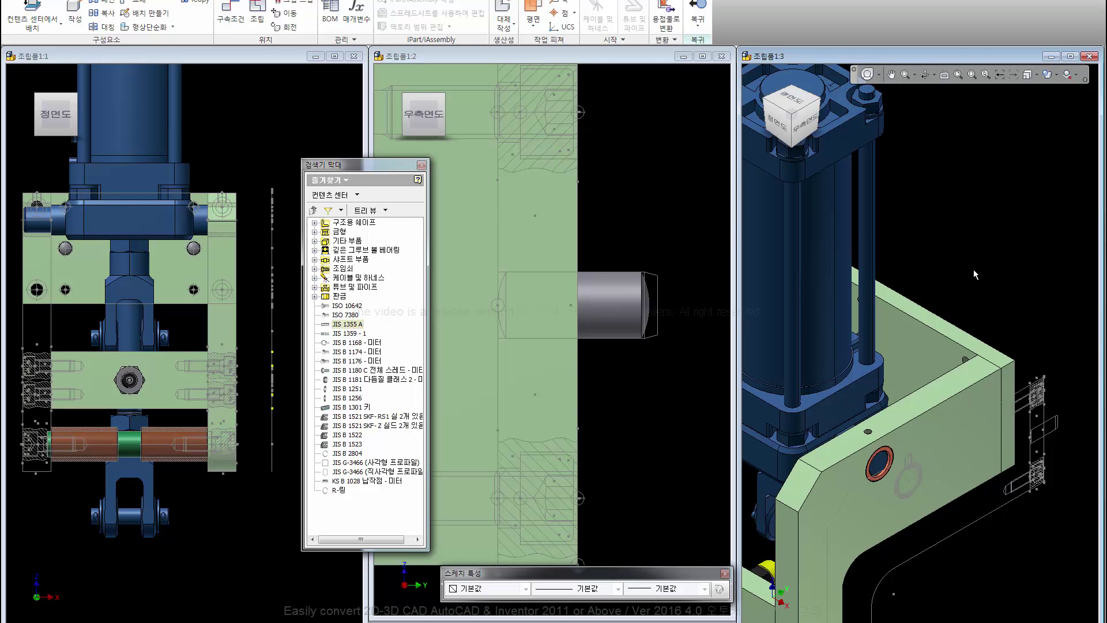
{"action": "left_click", "coordinate": [628, 250]}
{"action": "scroll", "coordinate": [634, 250], "scroll_direction": "up", "scroll_amount": 3}
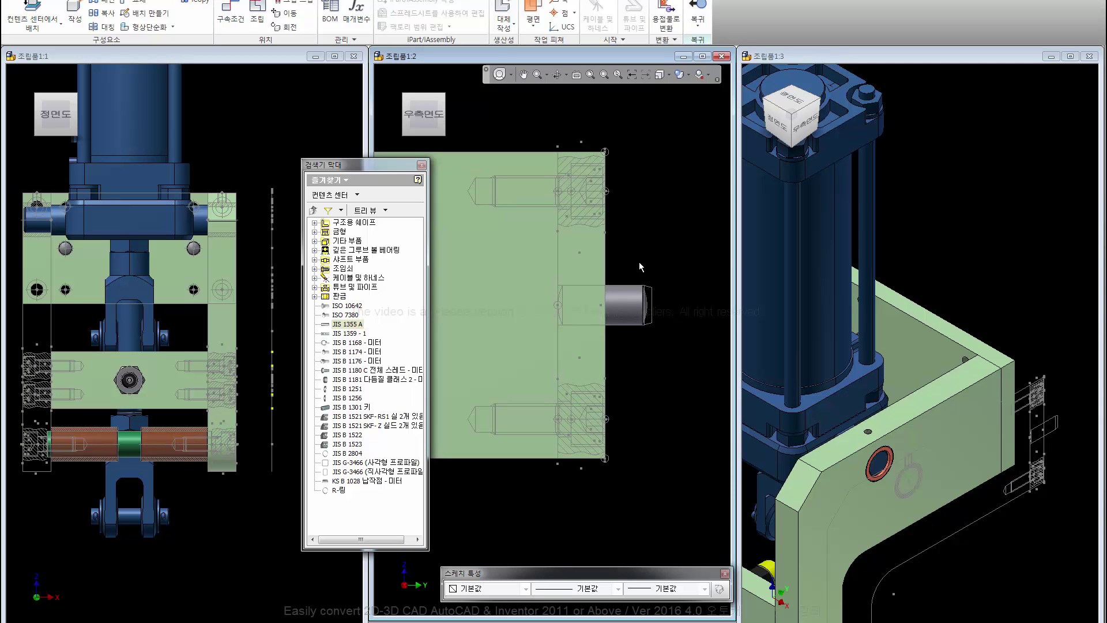
{"action": "left_click", "coordinate": [875, 248]}
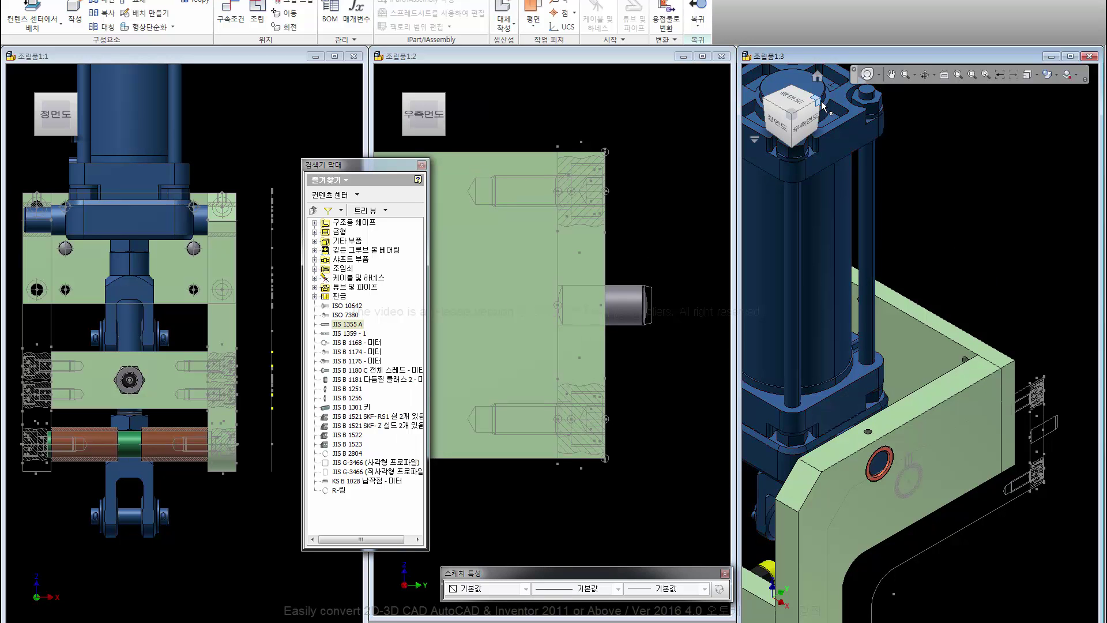
{"action": "key", "text": "F6"}
{"action": "scroll", "coordinate": [1036, 427], "scroll_direction": "down", "scroll_amount": 5}
{"action": "mouse_move", "coordinate": [1037, 428]}
{"action": "middle_mouse_down", "text": "shift"}
{"action": "mouse_move", "coordinate": [967, 437]}
{"action": "mouse_move", "coordinate": [991, 458]}
{"action": "middle_mouse_up", "text": "shift"}
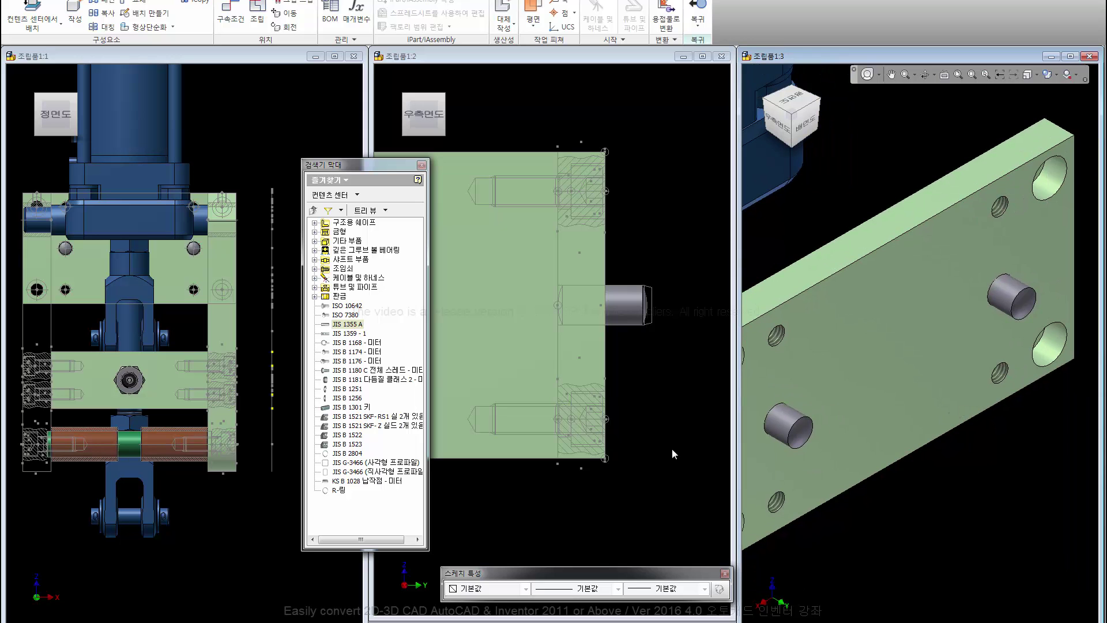
{"action": "middle_click_drag", "start_coordinate": [638, 357], "coordinate": [636, 379]}
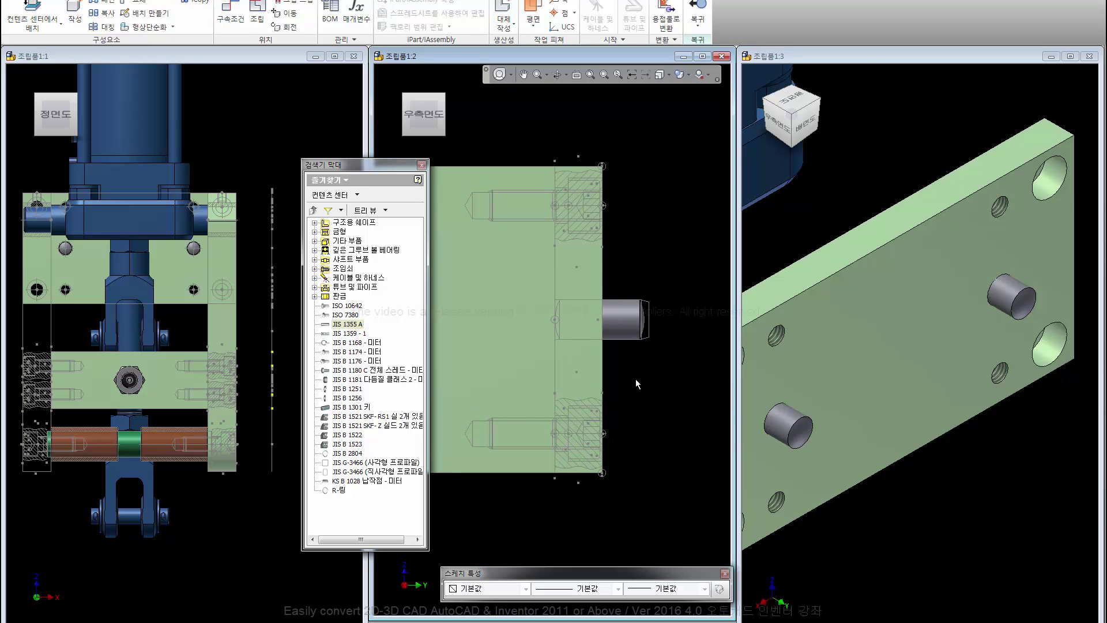
{"action": "scroll", "coordinate": [797, 233], "scroll_direction": "down", "scroll_amount": 3}
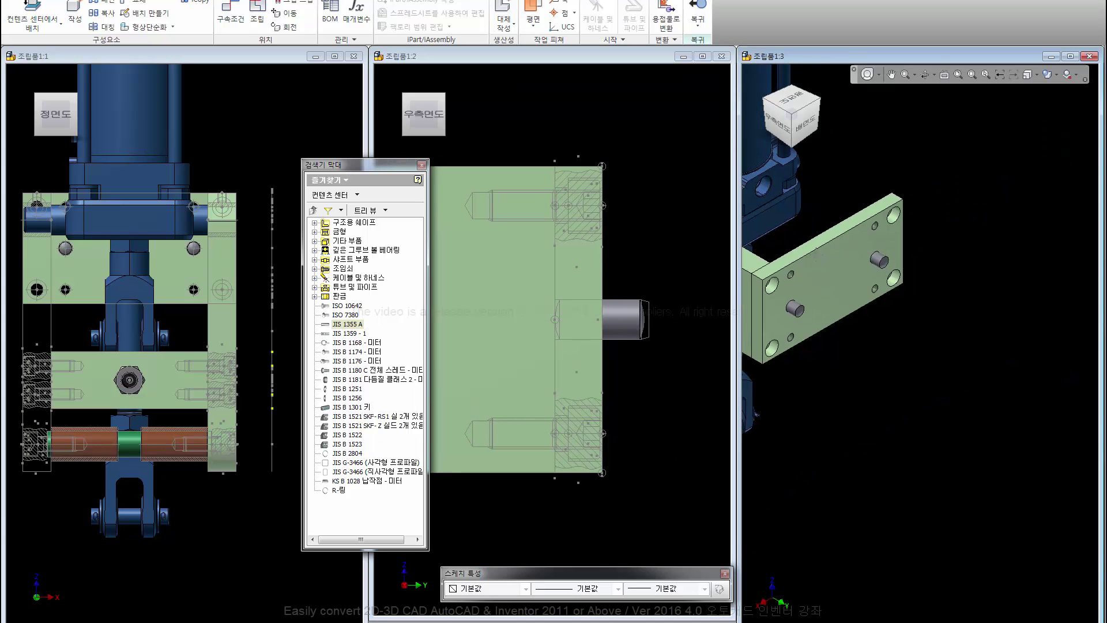
{"action": "scroll", "coordinate": [798, 234], "scroll_direction": "up", "scroll_amount": 3}
{"action": "left_click", "coordinate": [639, 301]}
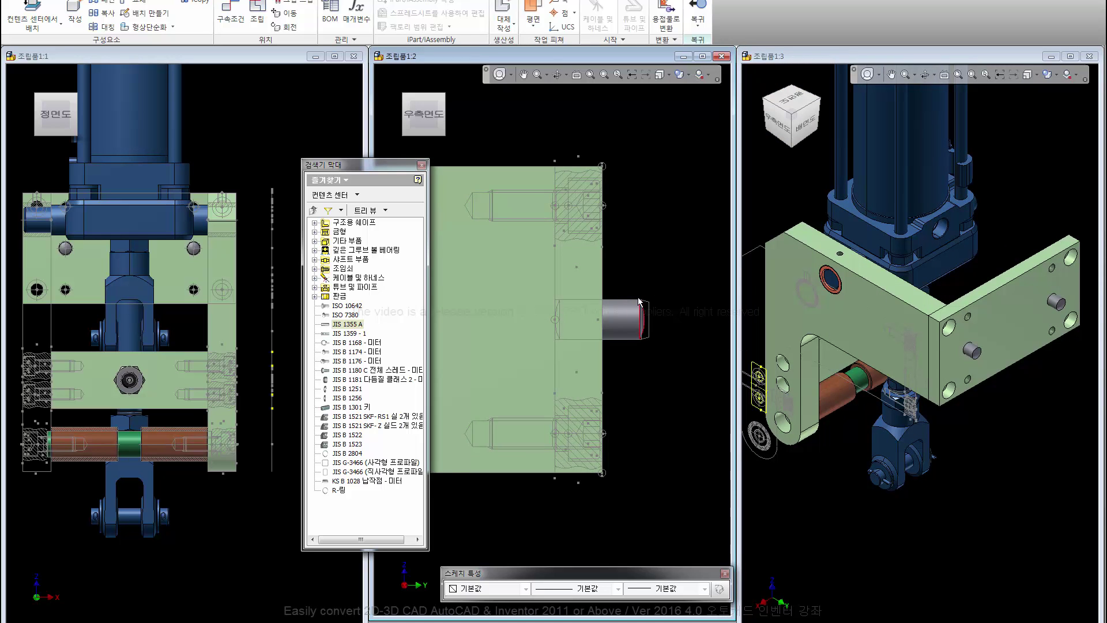
{"action": "key", "text": "F5"}
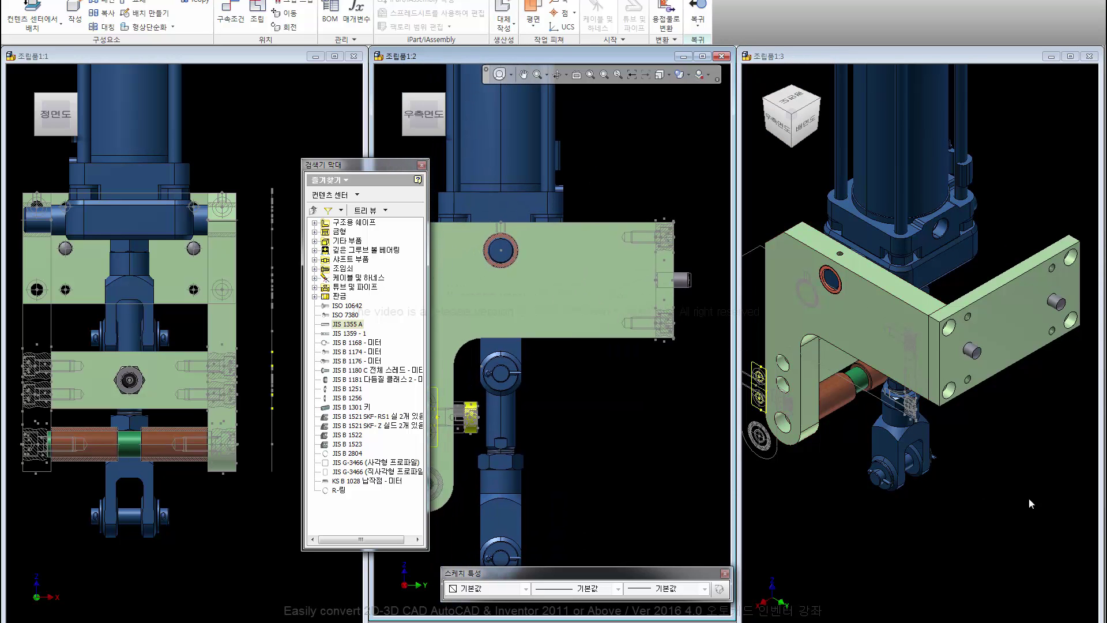
Step: Zoom the 3D view onto the bracket plate corner and set the browser to Content Center
{"action": "left_click", "coordinate": [997, 484]}
{"action": "middle_click_drag", "start_coordinate": [983, 456], "coordinate": [982, 470]}
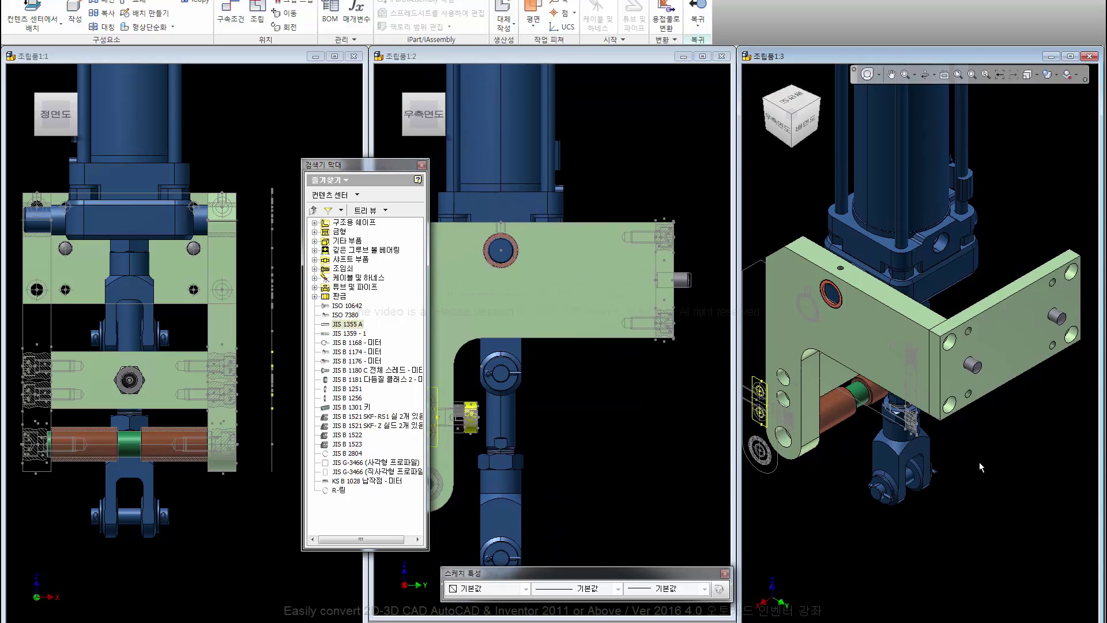
{"action": "scroll", "coordinate": [975, 369], "scroll_direction": "up", "scroll_amount": 5}
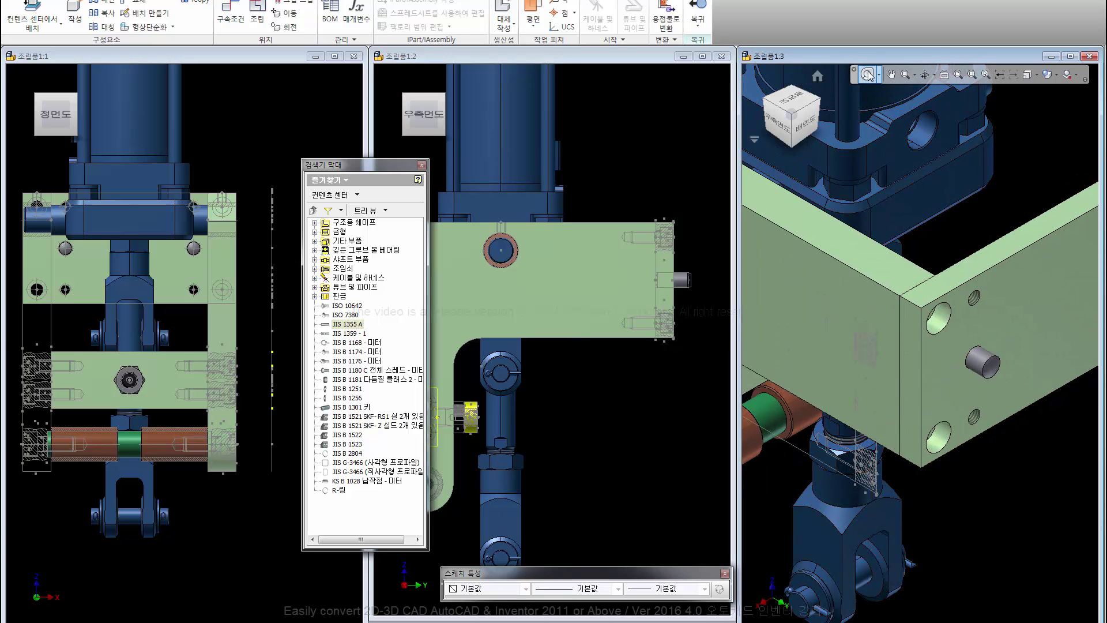
{"action": "left_click", "coordinate": [867, 74]}
{"action": "mouse_move", "coordinate": [916, 349]}
{"action": "left_mouse_down"}
{"action": "mouse_move", "coordinate": [948, 395]}
{"action": "mouse_move", "coordinate": [904, 374]}
{"action": "mouse_move", "coordinate": [923, 365]}
{"action": "left_mouse_up"}
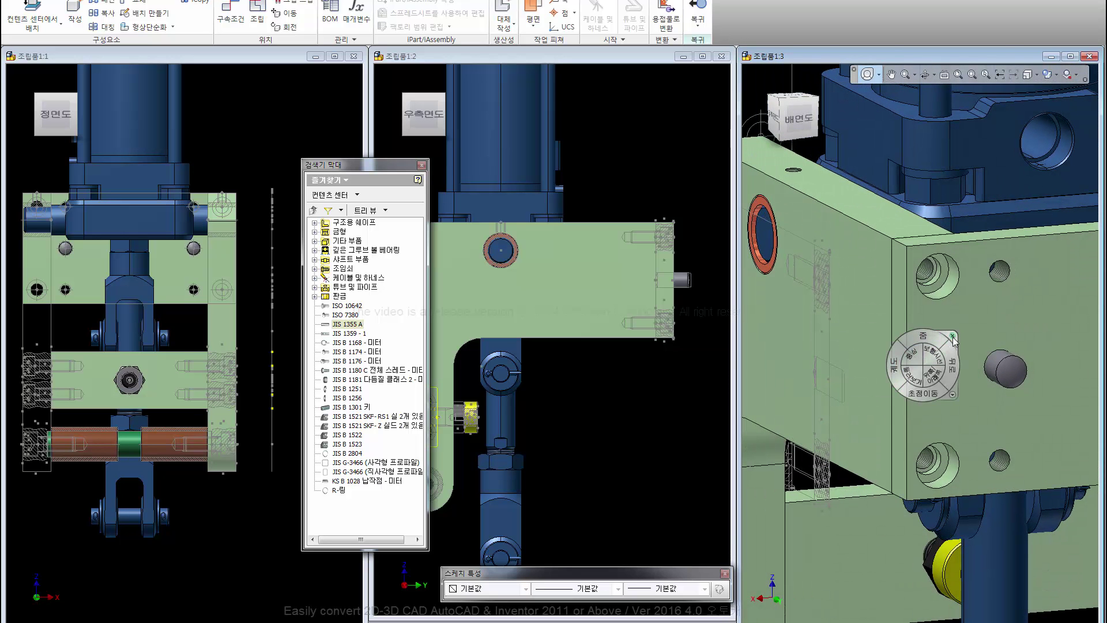
{"action": "left_click", "coordinate": [953, 337]}
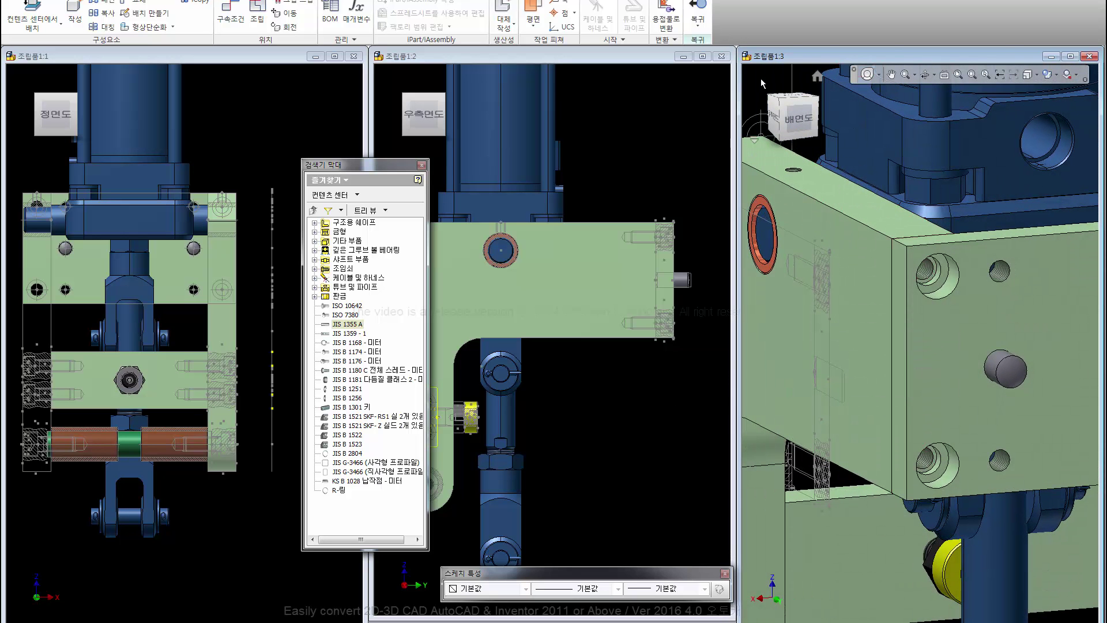
{"action": "left_click", "coordinate": [342, 180]}
{"action": "left_click", "coordinate": [375, 174]}
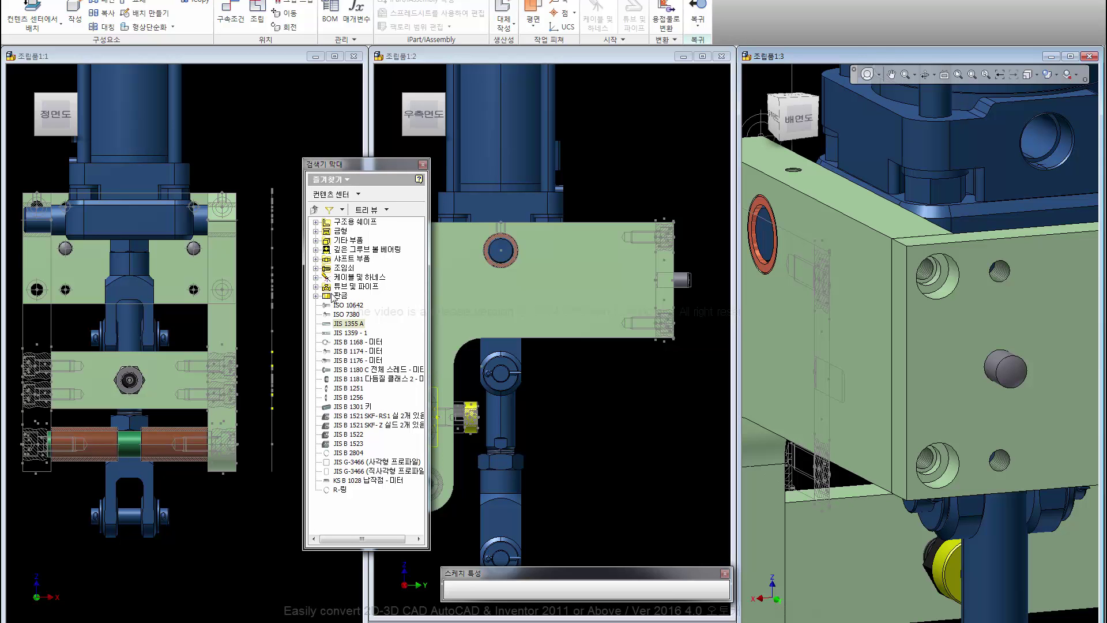
Step: Drop a JIS B 1176 bolt into the plate's upper hole and finish placement
{"action": "left_click_drag", "start_coordinate": [416, 392], "coordinate": [942, 276]}
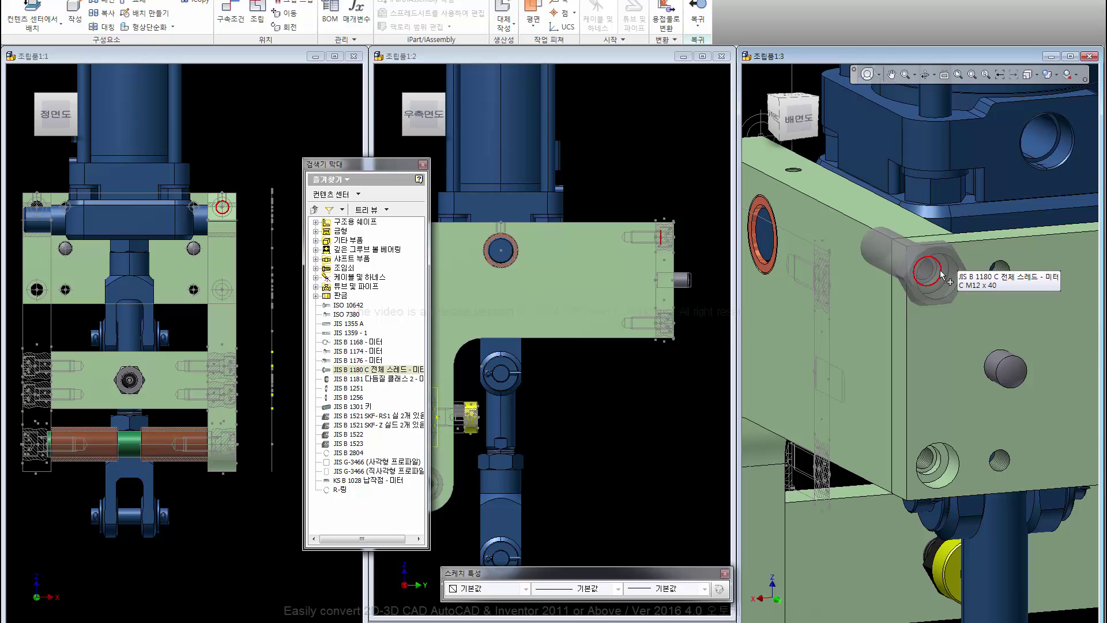
{"action": "mouse_move", "coordinate": [939, 270]}
{"action": "left_mouse_down"}
{"action": "mouse_move", "coordinate": [343, 373]}
{"action": "mouse_move", "coordinate": [1000, 332]}
{"action": "left_mouse_up"}
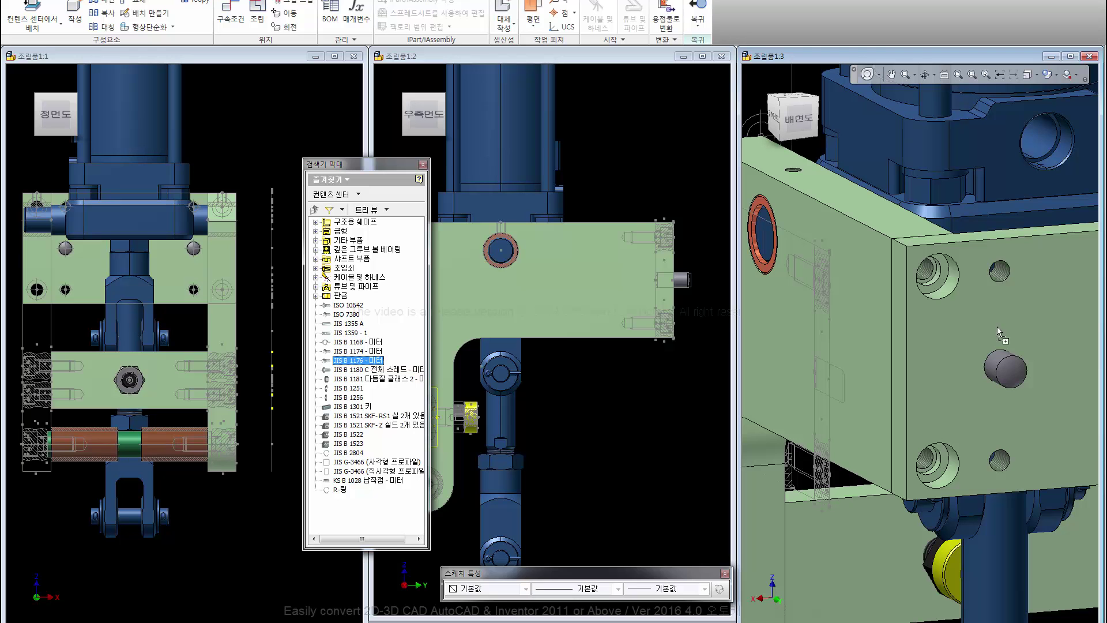
{"action": "left_click_drag", "start_coordinate": [1000, 333], "coordinate": [940, 281]}
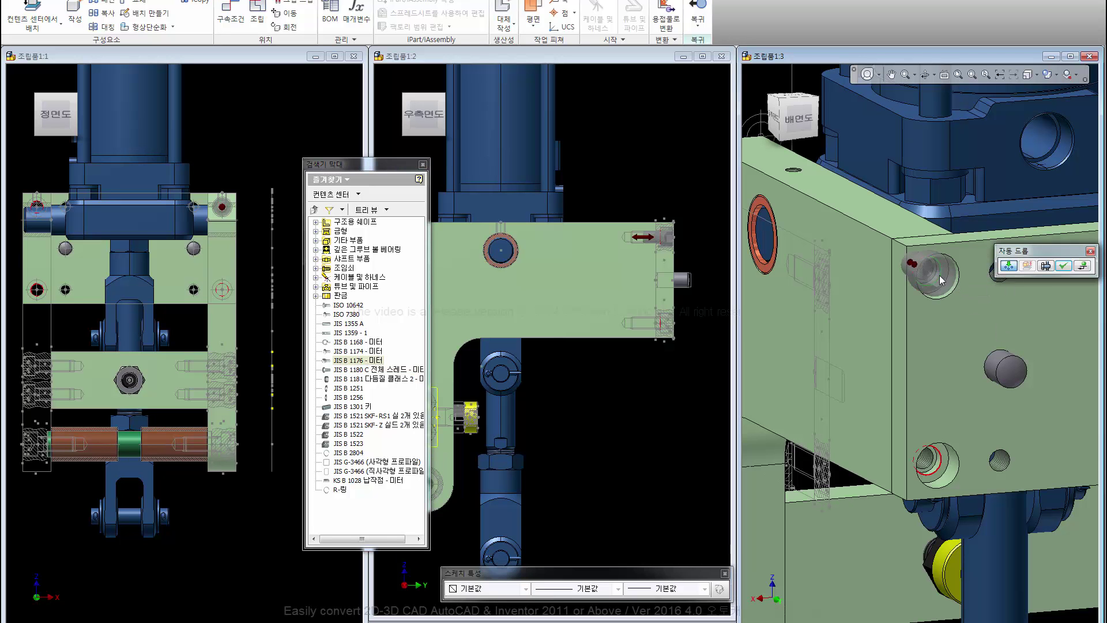
{"action": "scroll", "coordinate": [642, 237], "scroll_direction": "up", "scroll_amount": 3}
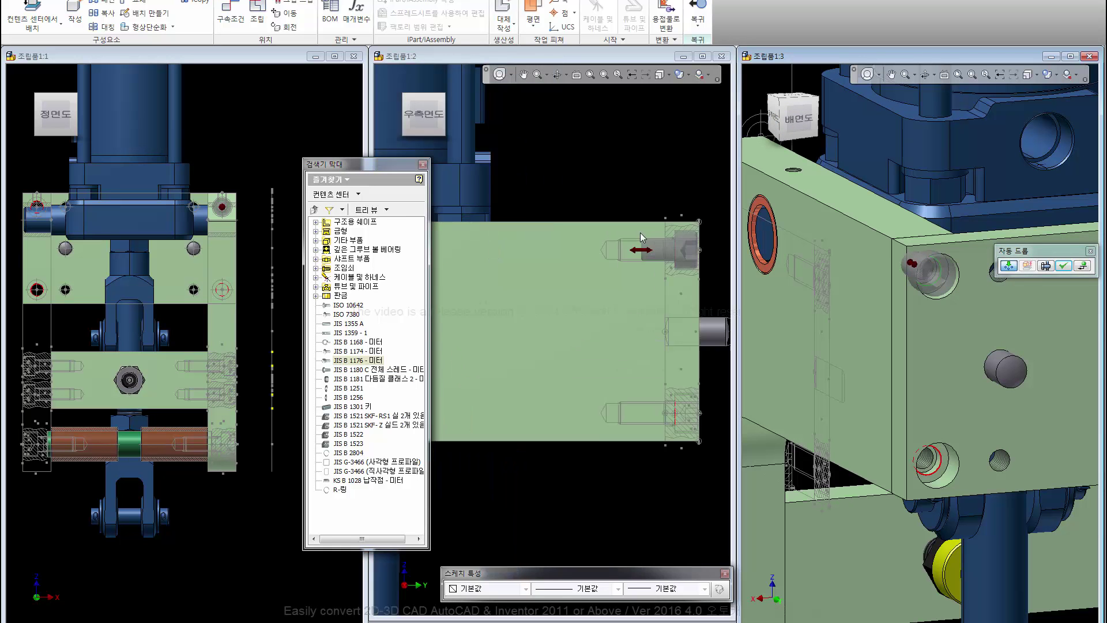
{"action": "scroll", "coordinate": [641, 236], "scroll_direction": "up", "scroll_amount": 2}
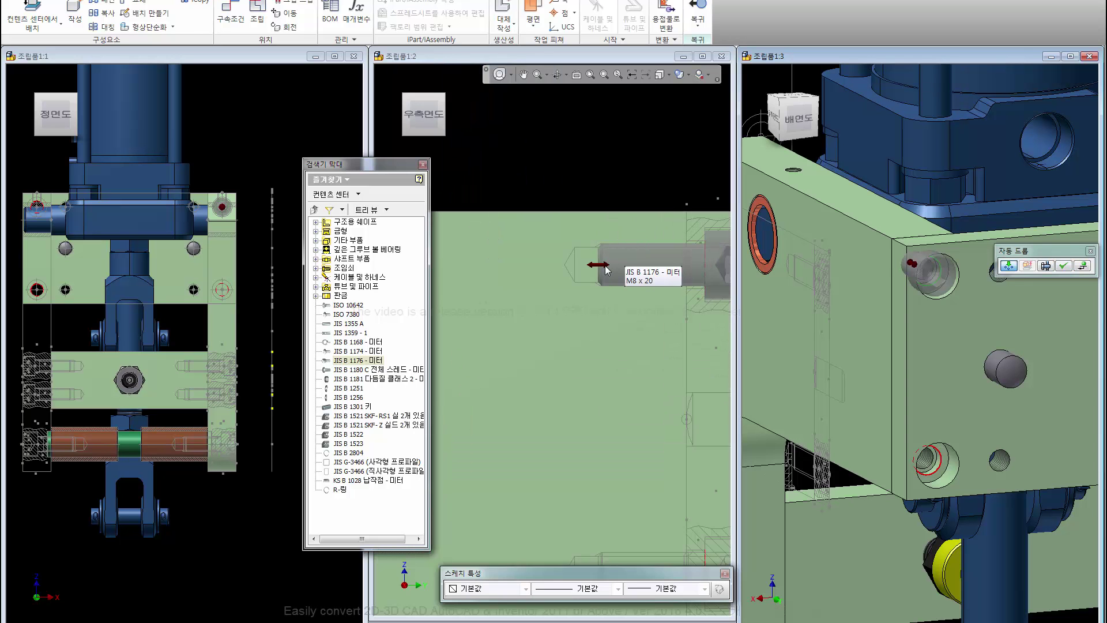
{"action": "mouse_move", "coordinate": [791, 115]}
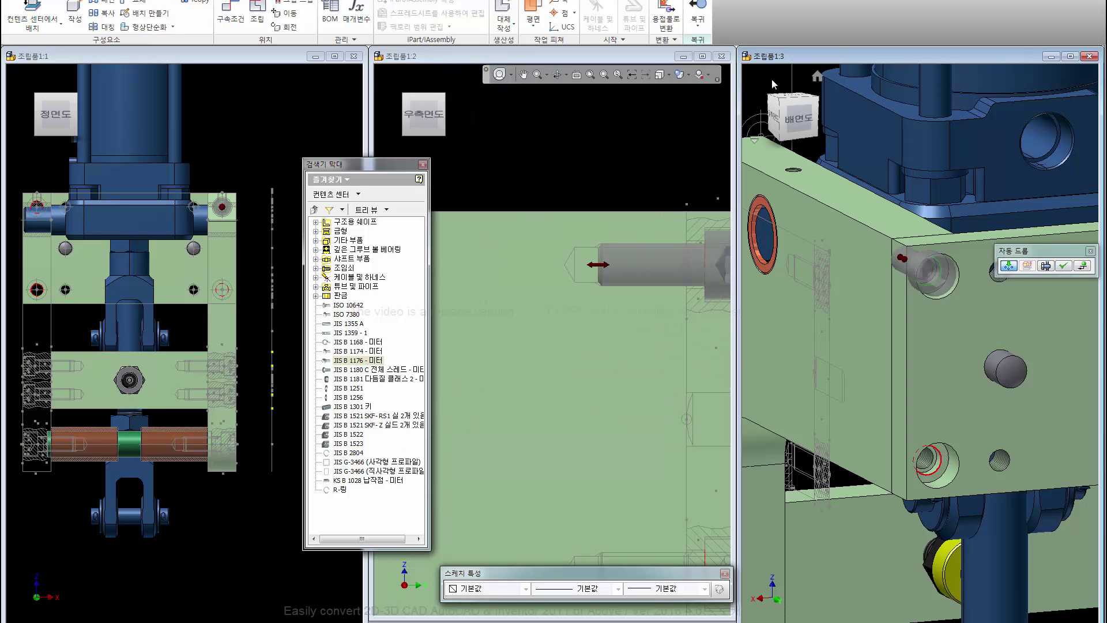
{"action": "left_click", "coordinate": [817, 76]}
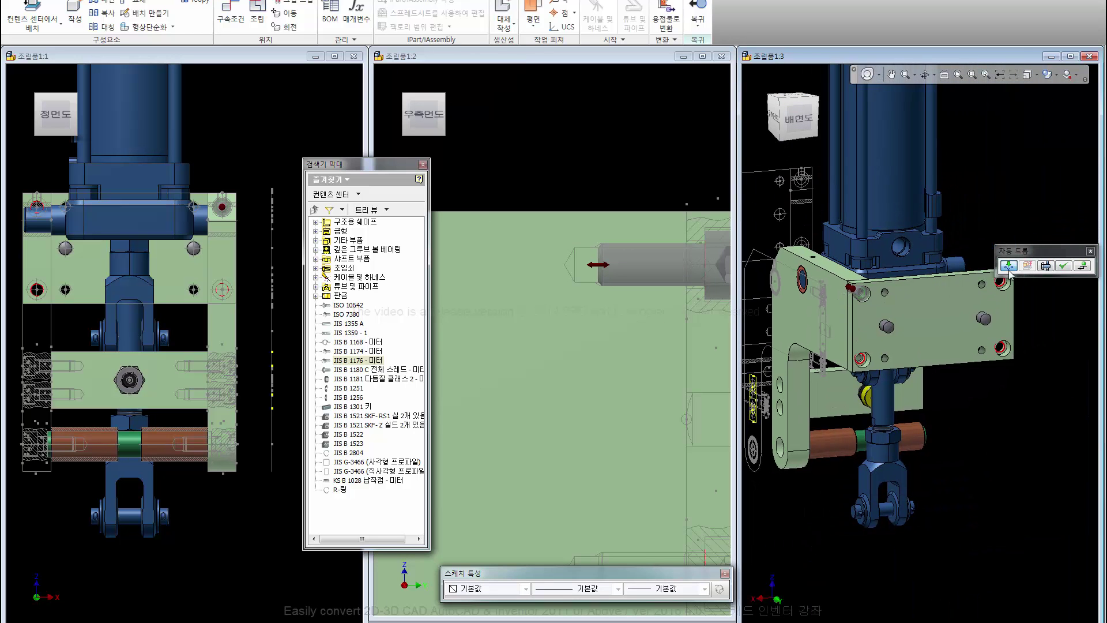
{"action": "left_click", "coordinate": [784, 103]}
{"action": "scroll", "coordinate": [1034, 411], "scroll_direction": "up", "scroll_amount": 3}
{"action": "scroll", "coordinate": [1006, 421], "scroll_direction": "up", "scroll_amount": 2}
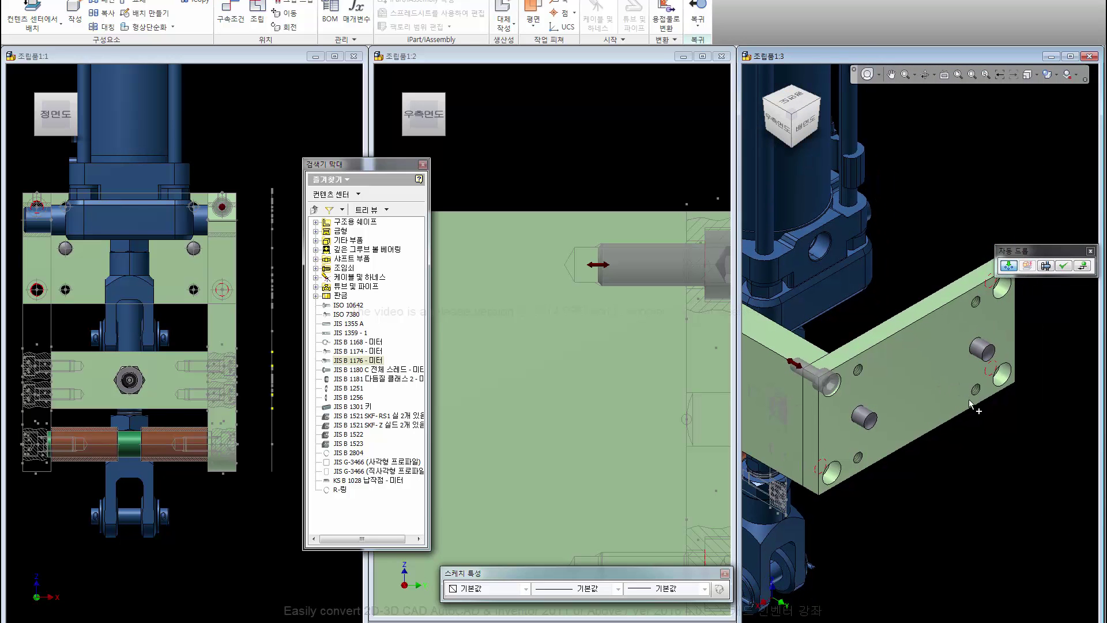
{"action": "middle_click_drag", "start_coordinate": [942, 420], "coordinate": [962, 407]}
{"action": "middle_click_drag", "start_coordinate": [940, 270], "coordinate": [911, 277]}
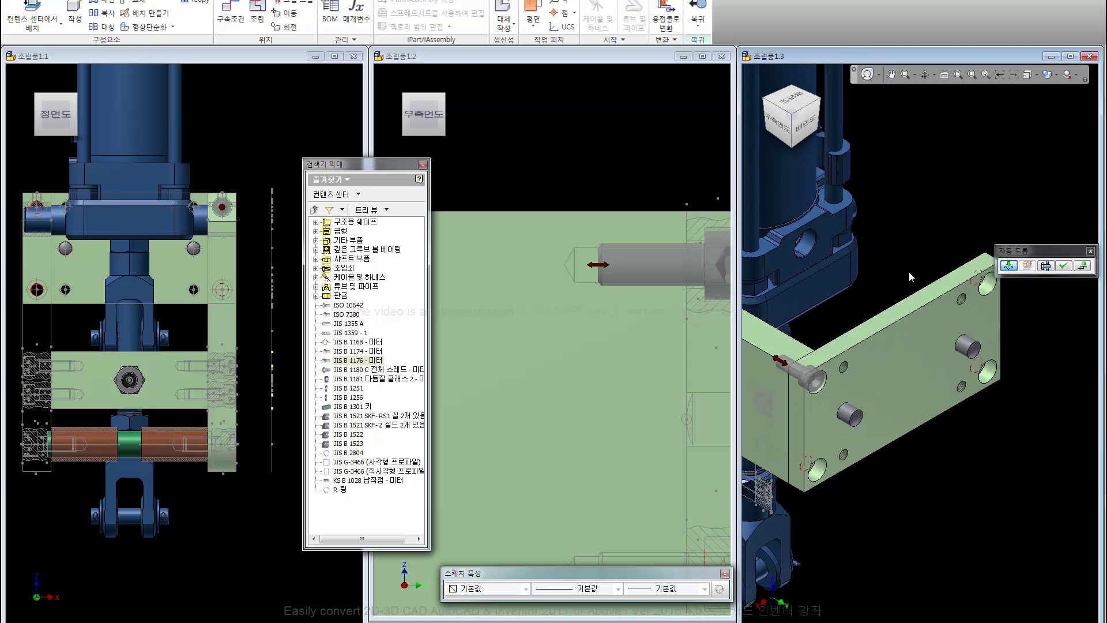
{"action": "left_click", "coordinate": [1085, 266]}
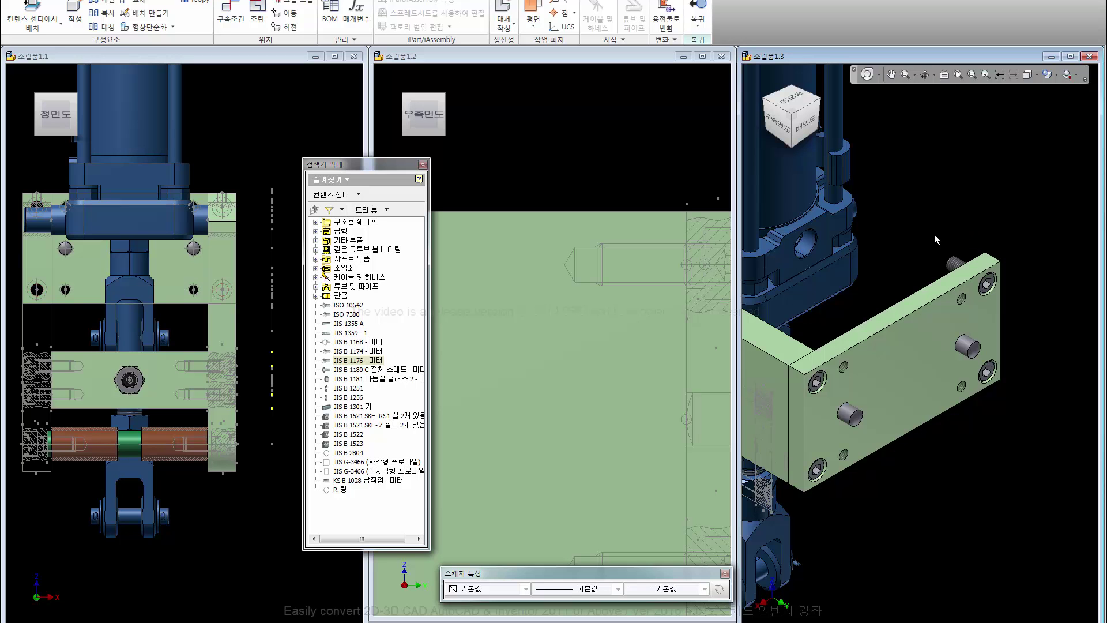
Step: Select the bracket, orbit and zoom the 3D view, then zoom the front view onto the lower holes
{"action": "scroll", "coordinate": [933, 234], "scroll_direction": "down", "scroll_amount": 1}
{"action": "mouse_move", "coordinate": [938, 247]}
{"action": "middle_mouse_down"}
{"action": "mouse_move", "coordinate": [954, 237]}
{"action": "mouse_move", "coordinate": [958, 254]}
{"action": "middle_mouse_up"}
{"action": "left_click", "coordinate": [814, 400]}
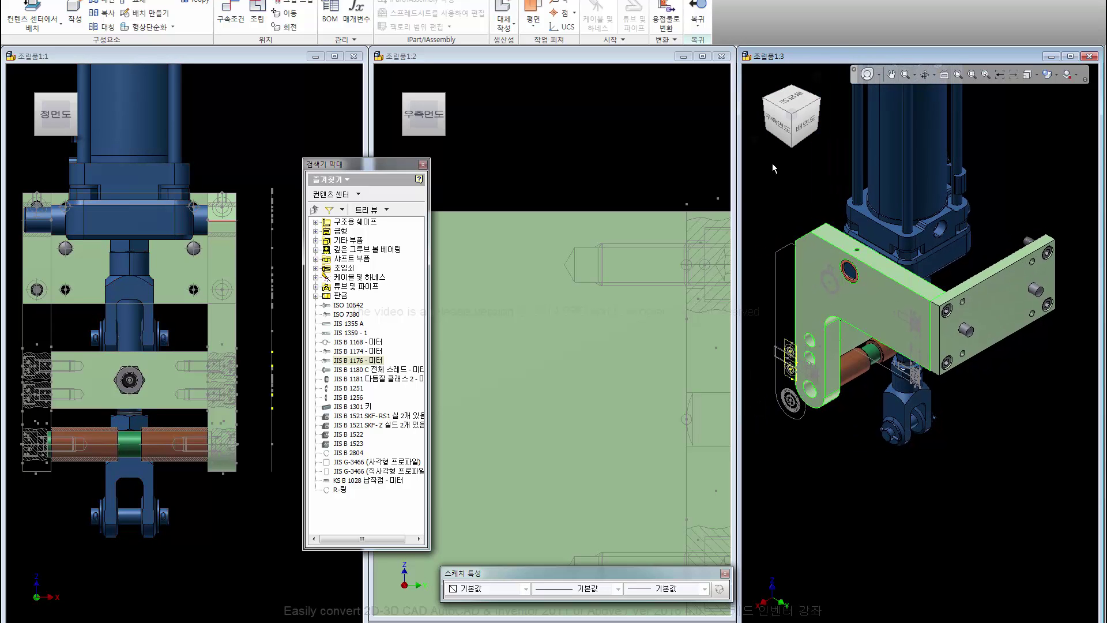
{"action": "left_click", "coordinate": [767, 133]}
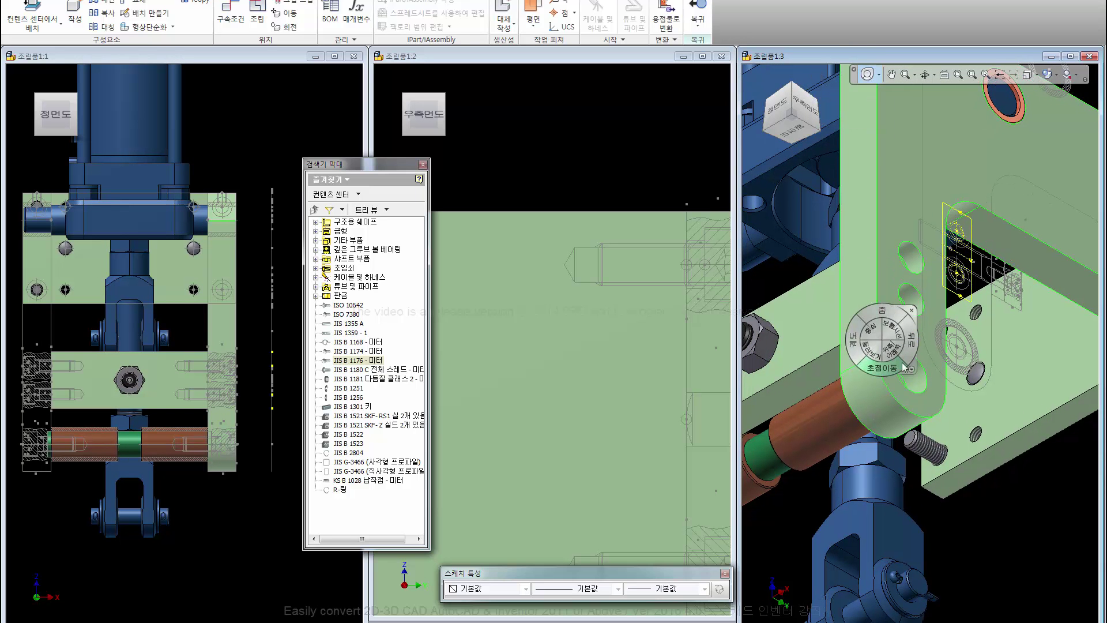
{"action": "left_click_drag", "start_coordinate": [878, 337], "coordinate": [866, 398]}
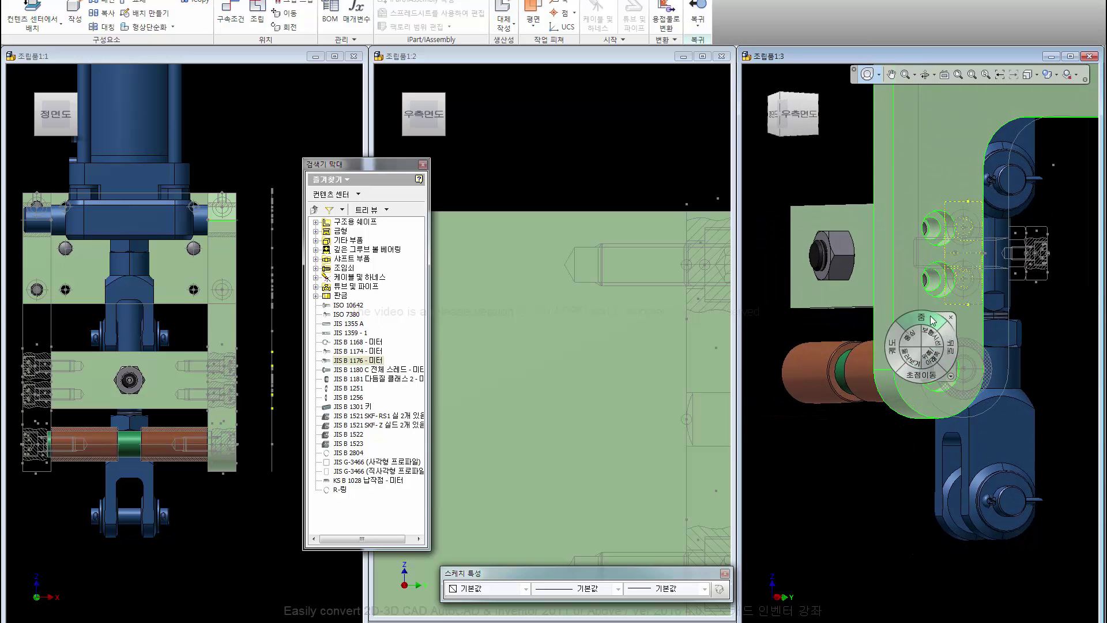
{"action": "scroll", "coordinate": [933, 342], "scroll_direction": "up", "scroll_amount": 2}
{"action": "scroll", "coordinate": [934, 342], "scroll_direction": "up", "scroll_amount": 1}
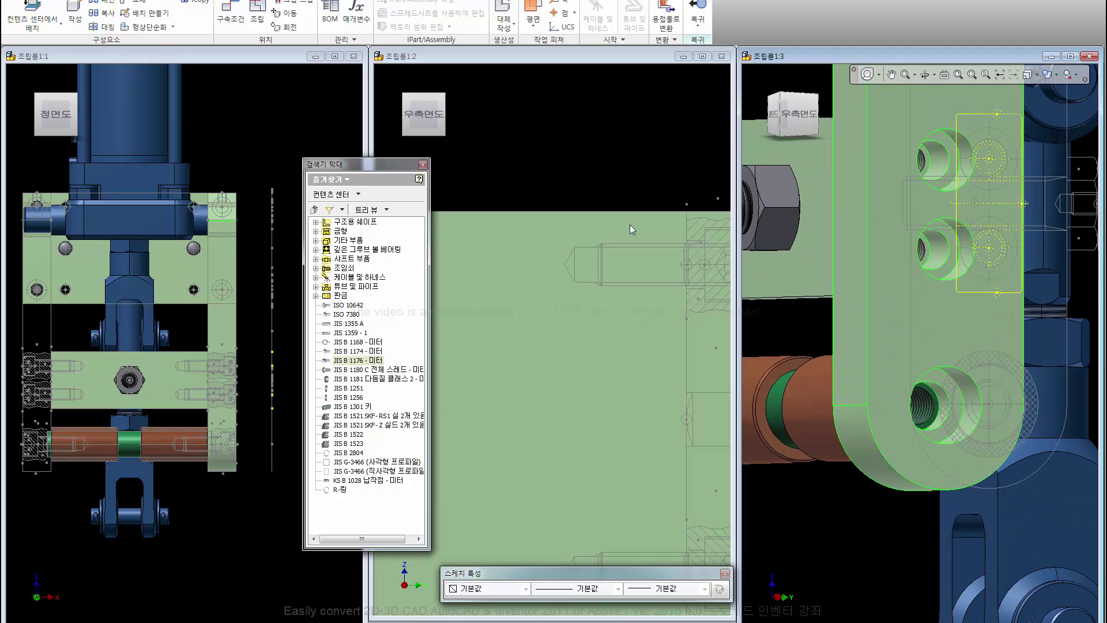
{"action": "left_click", "coordinate": [260, 161]}
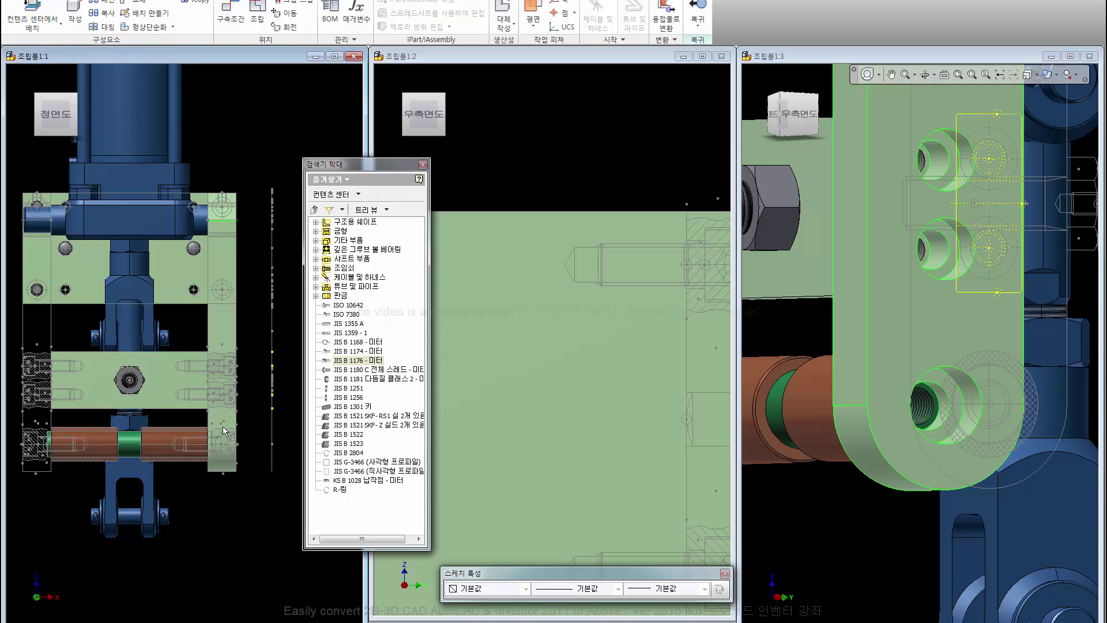
{"action": "scroll", "coordinate": [222, 427], "scroll_direction": "up", "scroll_amount": 3}
{"action": "scroll", "coordinate": [224, 452], "scroll_direction": "up", "scroll_amount": 2}
Step: Place two JIS B 1176 screws, an M10 x 25 in the lower hole and a lengthened second one
{"action": "left_click", "coordinate": [922, 568]}
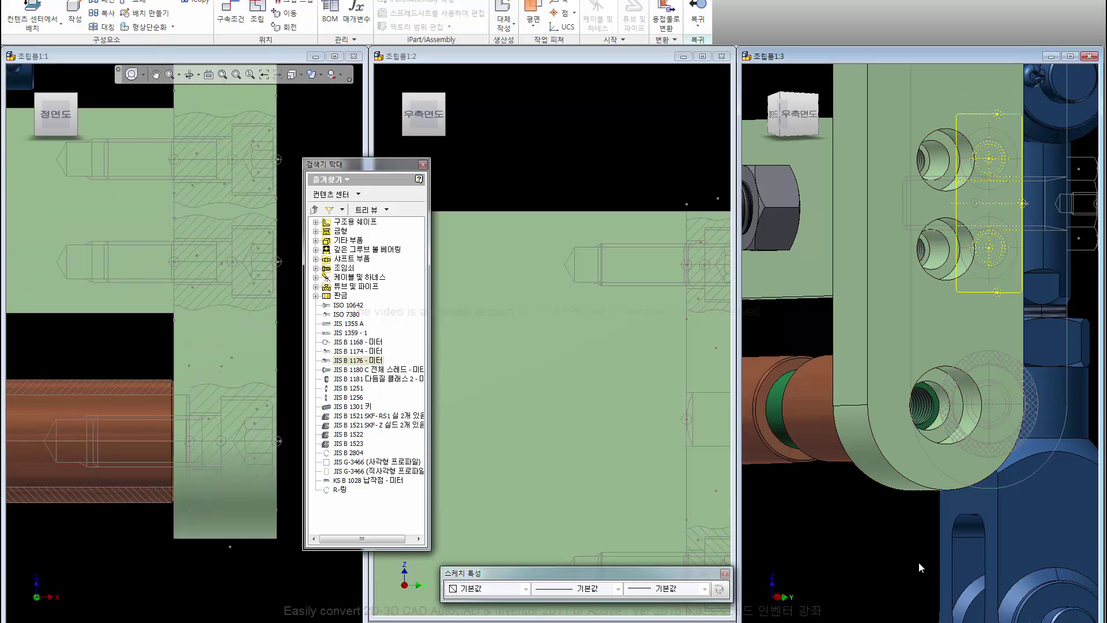
{"action": "left_click_drag", "start_coordinate": [340, 360], "coordinate": [803, 398]}
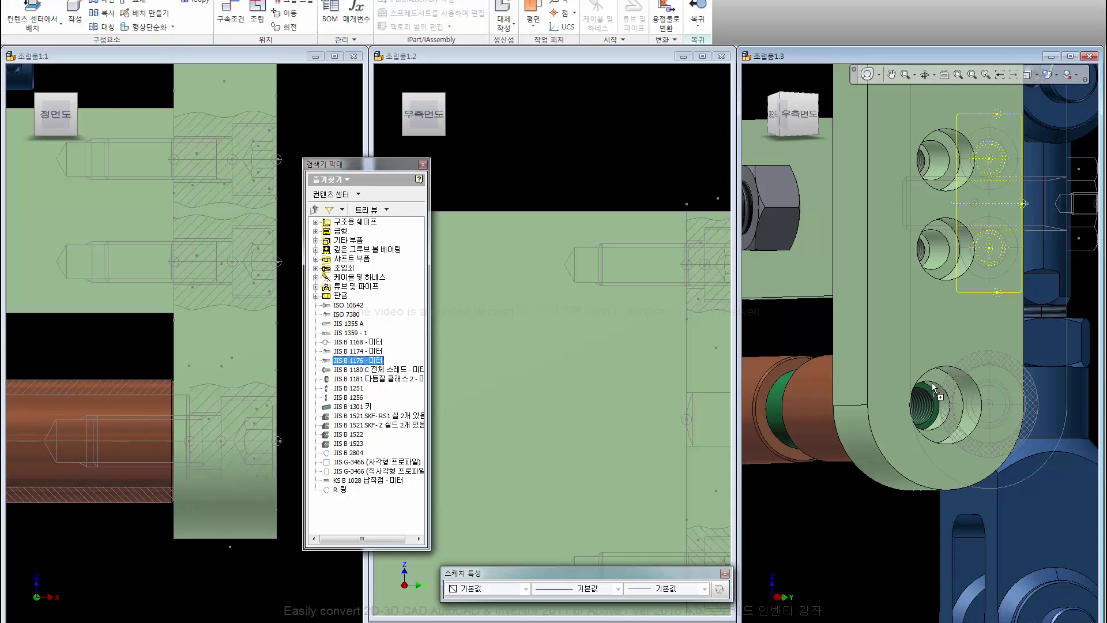
{"action": "left_click_drag", "start_coordinate": [938, 390], "coordinate": [938, 388]}
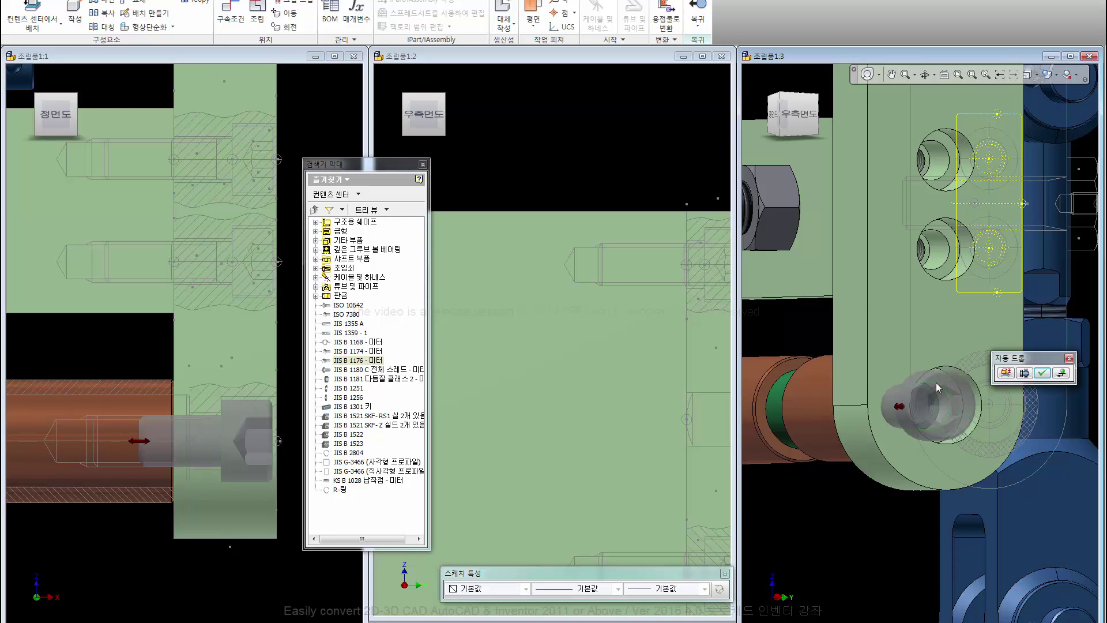
{"action": "left_click_drag", "start_coordinate": [138, 441], "coordinate": [99, 440]}
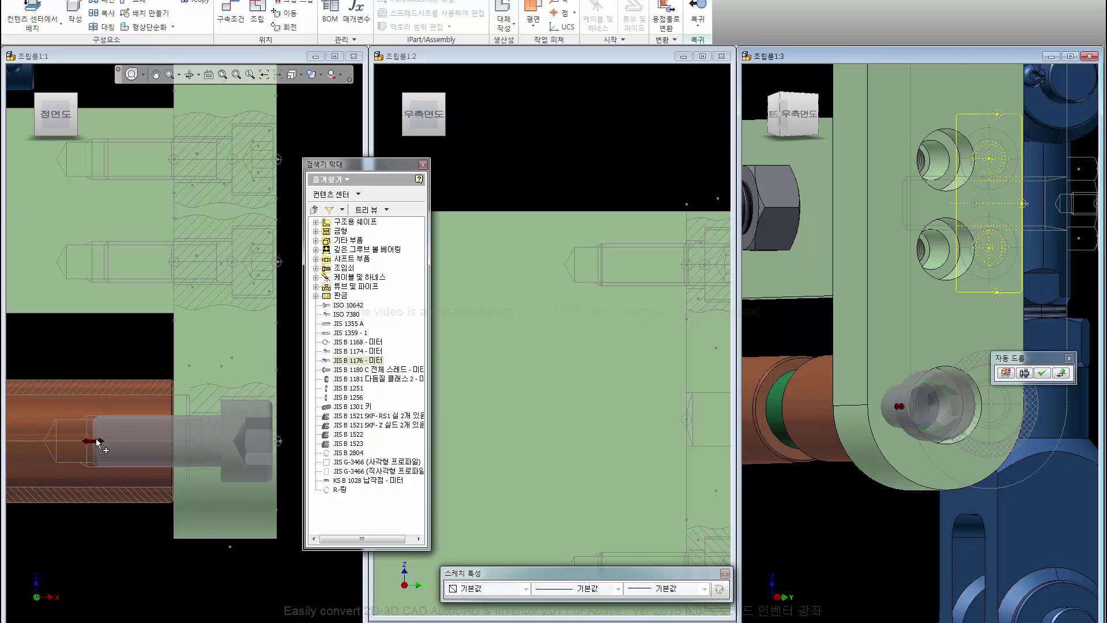
{"action": "left_click", "coordinate": [1043, 374]}
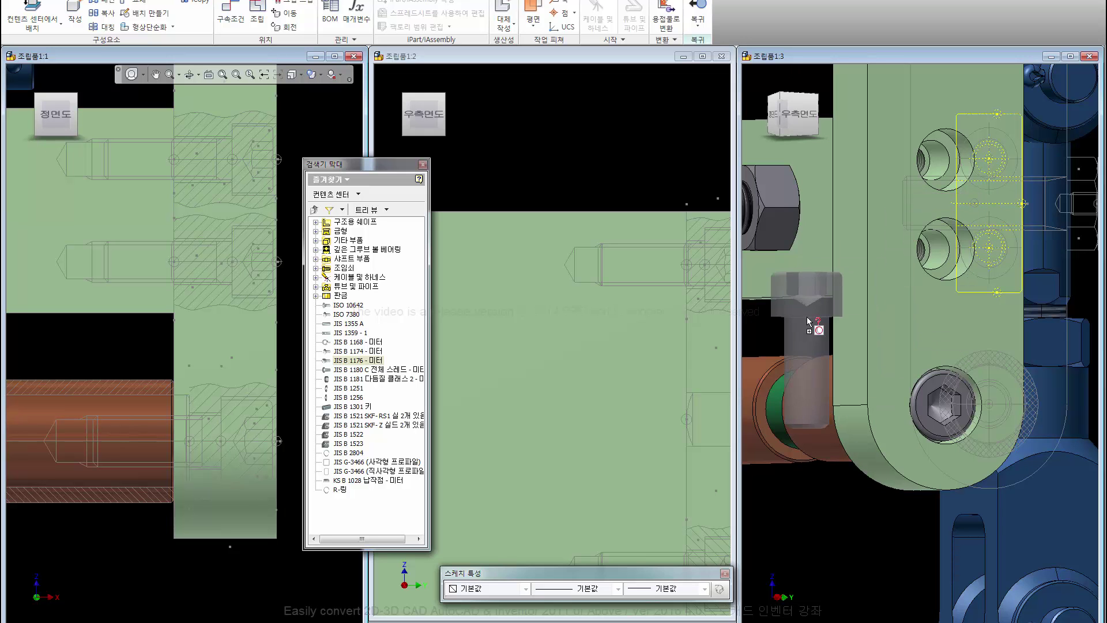
{"action": "key", "text": "Escape"}
{"action": "mouse_move", "coordinate": [353, 360]}
{"action": "left_mouse_down"}
{"action": "mouse_move", "coordinate": [961, 274]}
{"action": "mouse_move", "coordinate": [951, 249]}
{"action": "left_mouse_up"}
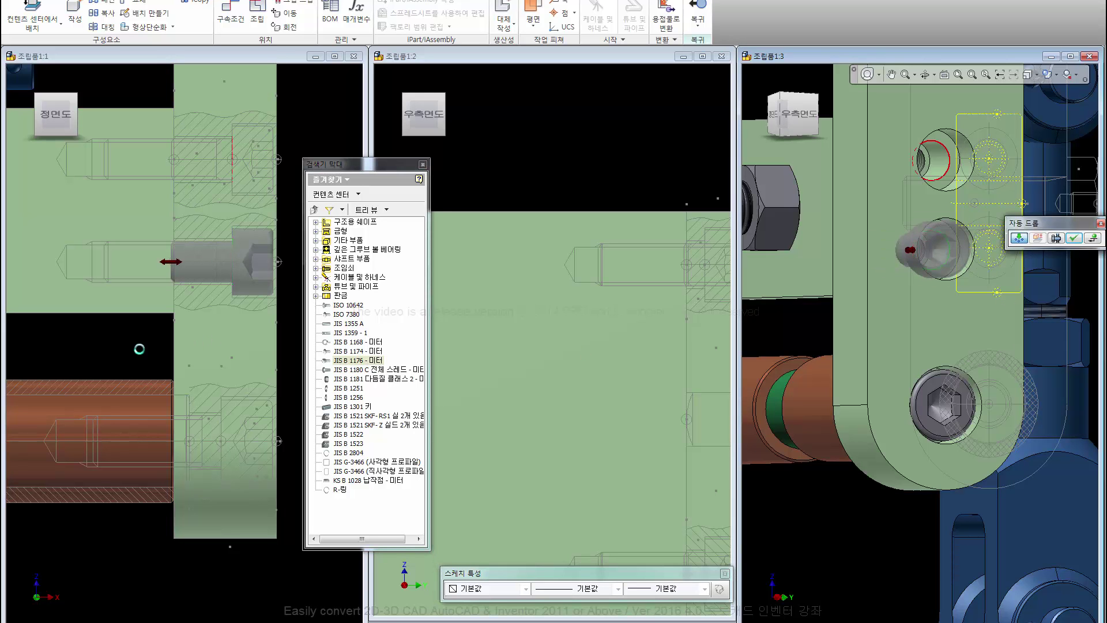
{"action": "left_click_drag", "start_coordinate": [171, 262], "coordinate": [112, 272]}
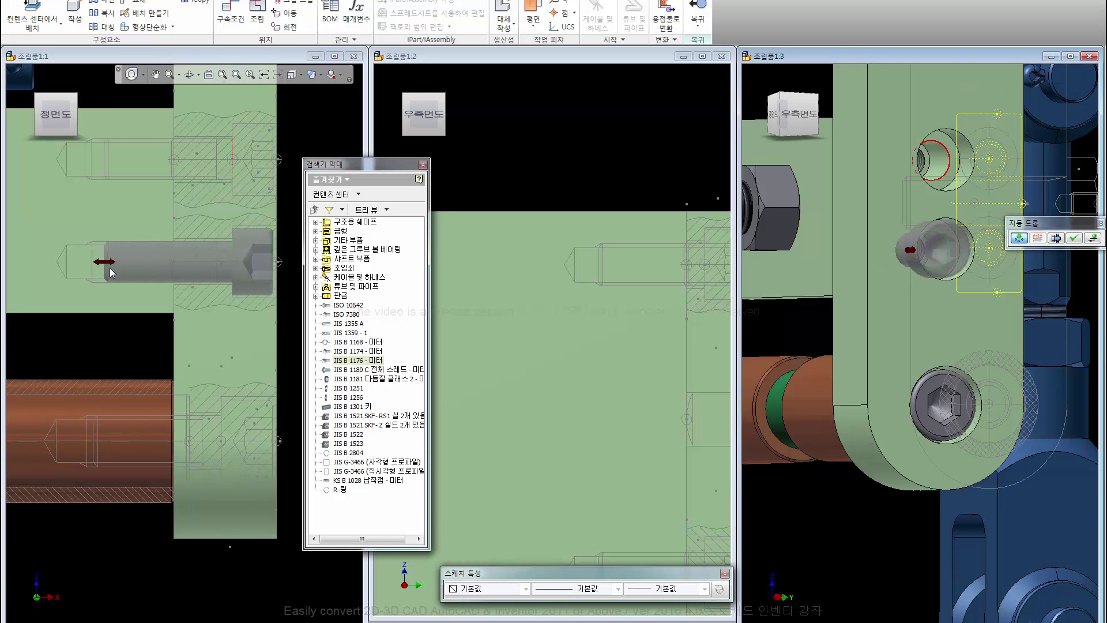
{"action": "left_click", "coordinate": [1092, 238]}
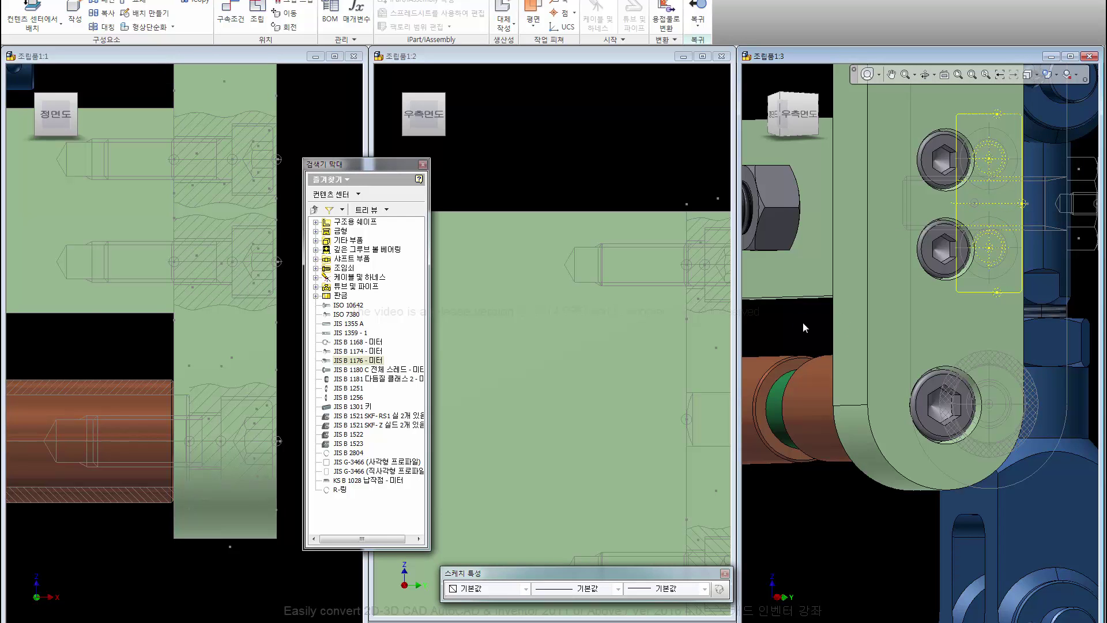
Step: Orbit, pan and zoom the isometric third view to inspect the bracket's placed screws
{"action": "scroll", "coordinate": [799, 327], "scroll_direction": "up", "scroll_amount": 3}
{"action": "scroll", "coordinate": [799, 328], "scroll_direction": "up", "scroll_amount": 2}
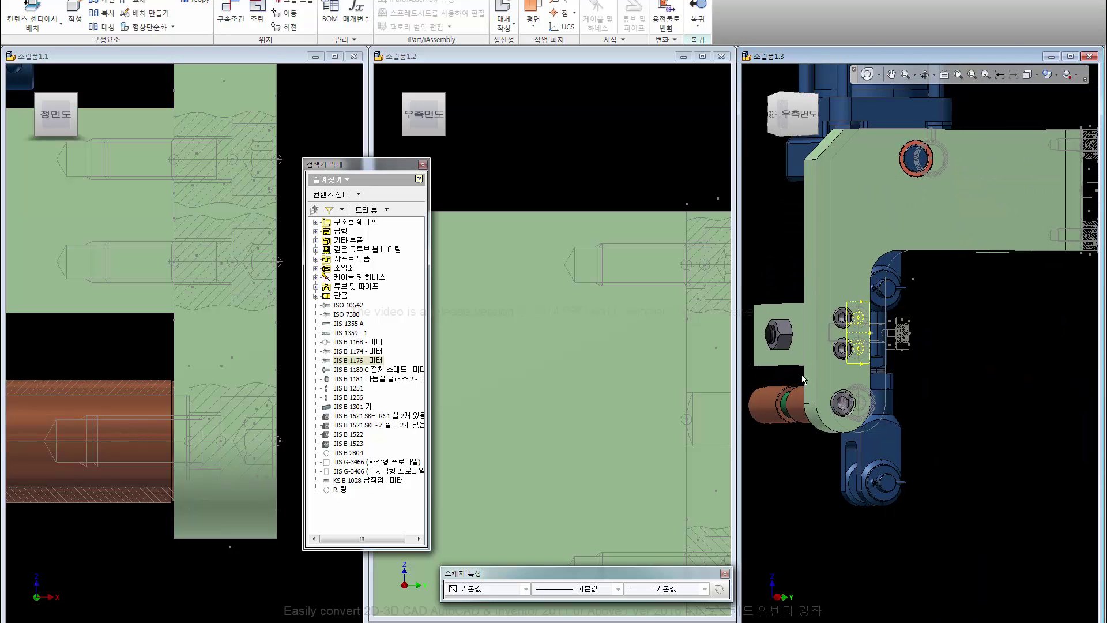
{"action": "left_click", "coordinate": [787, 96]}
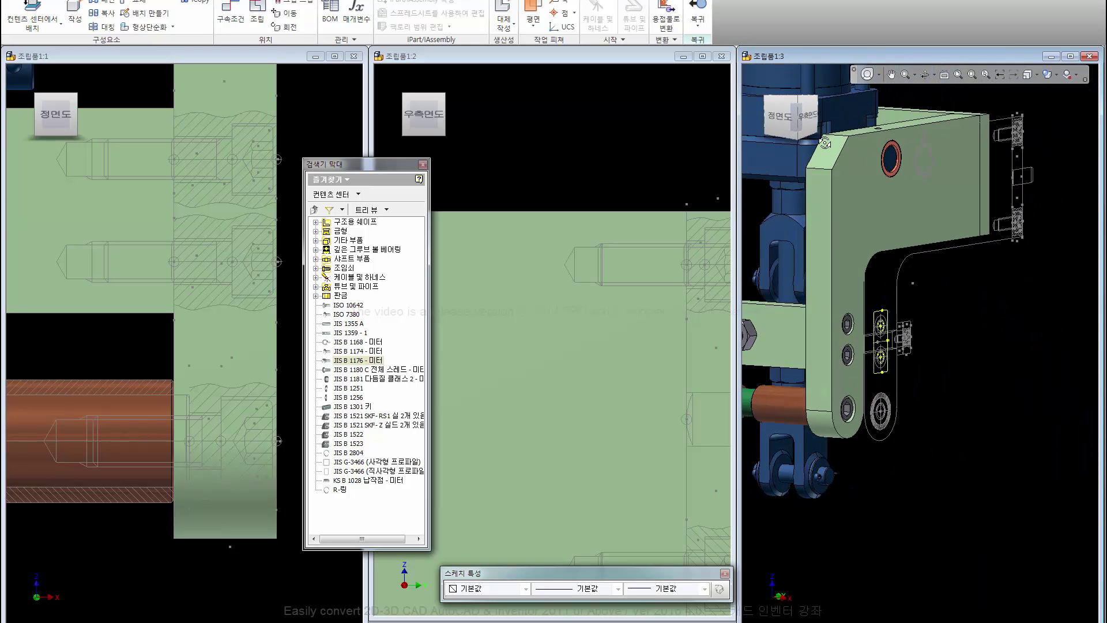
{"action": "middle_click_drag", "start_coordinate": [808, 169], "coordinate": [826, 168], "text": "shift"}
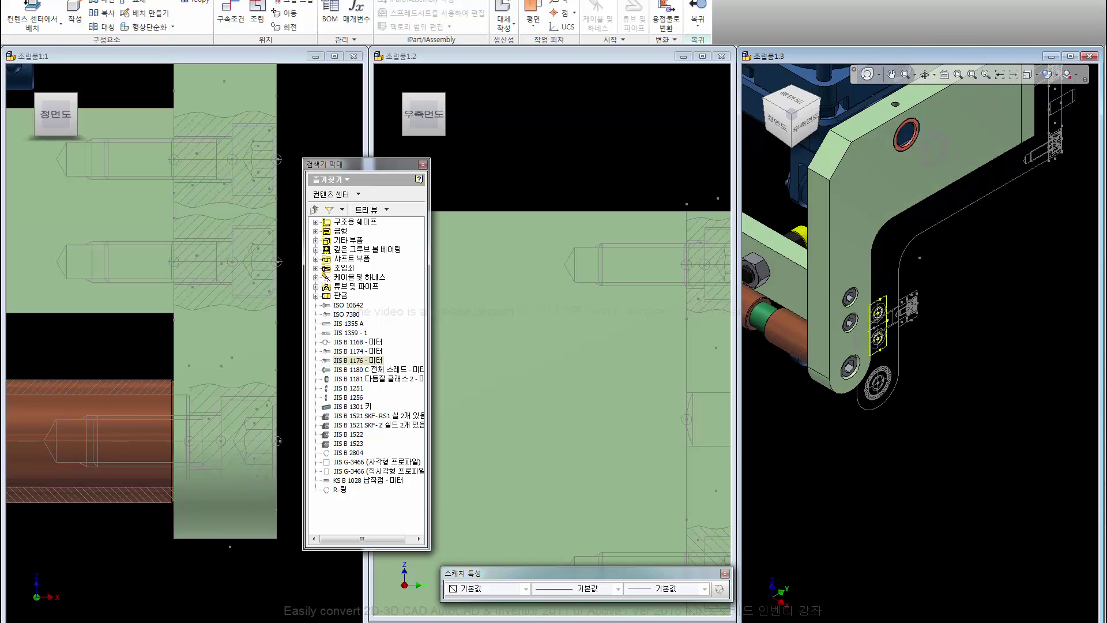
{"action": "scroll", "coordinate": [917, 289], "scroll_direction": "down", "scroll_amount": 3}
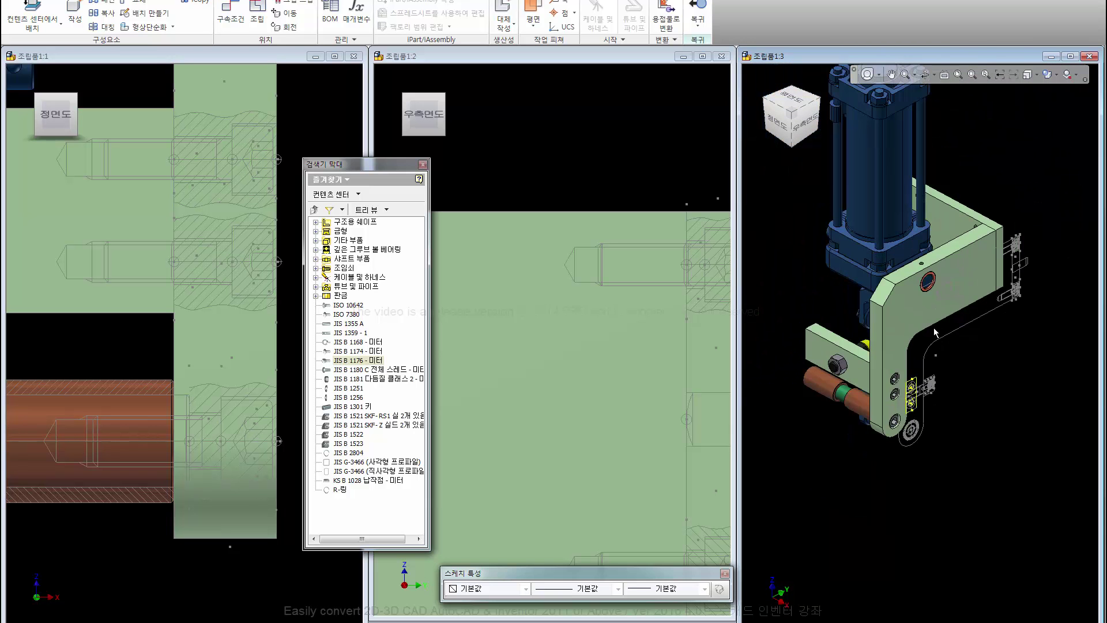
{"action": "middle_click_drag", "start_coordinate": [974, 388], "coordinate": [985, 378]}
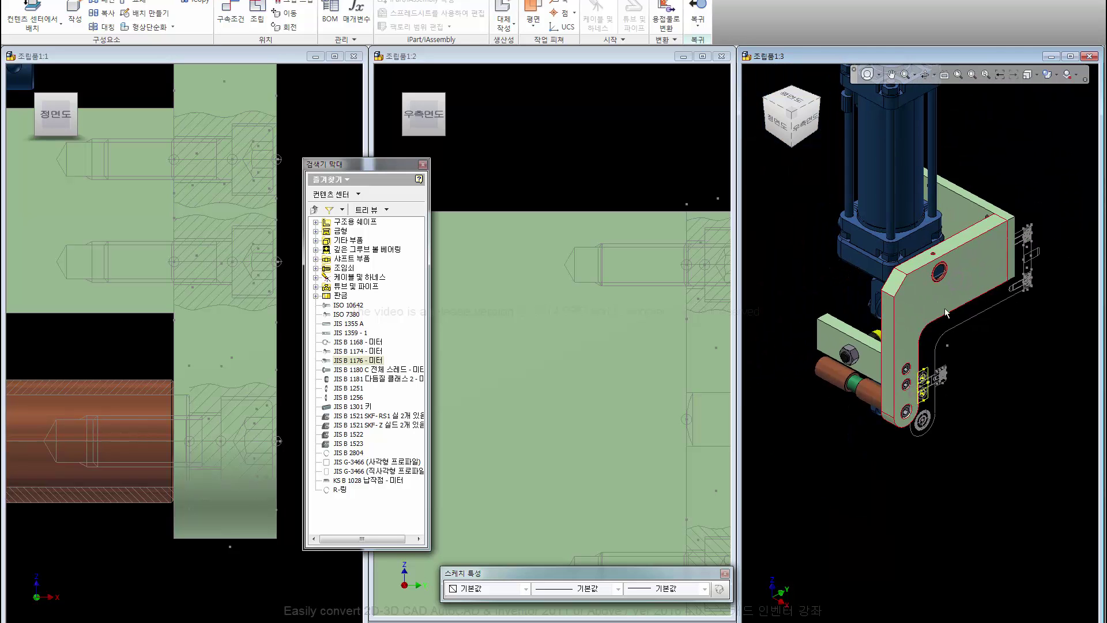
{"action": "scroll", "coordinate": [939, 388], "scroll_direction": "up", "scroll_amount": 5}
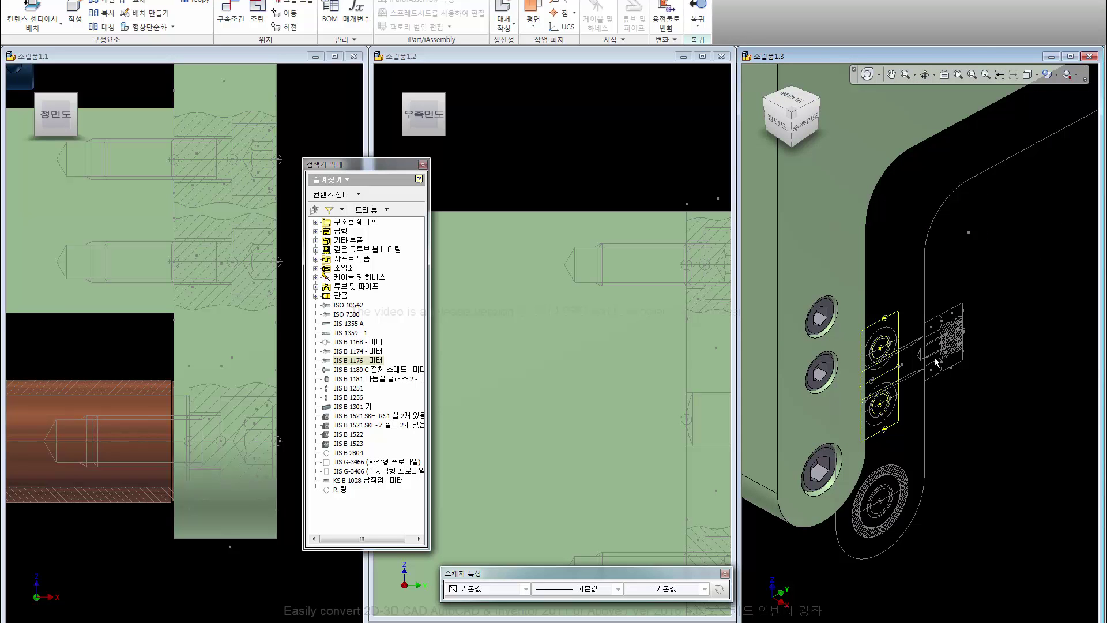
{"action": "scroll", "coordinate": [935, 361], "scroll_direction": "down", "scroll_amount": 3}
{"action": "scroll", "coordinate": [936, 360], "scroll_direction": "down", "scroll_amount": 2}
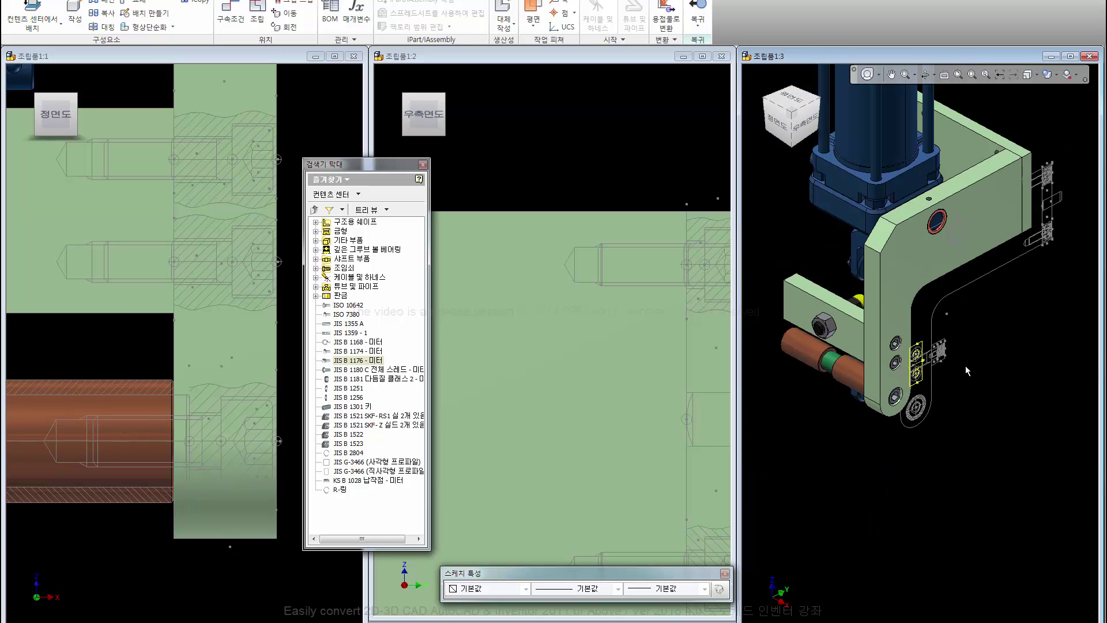
{"action": "middle_click_drag", "start_coordinate": [967, 371], "coordinate": [951, 406]}
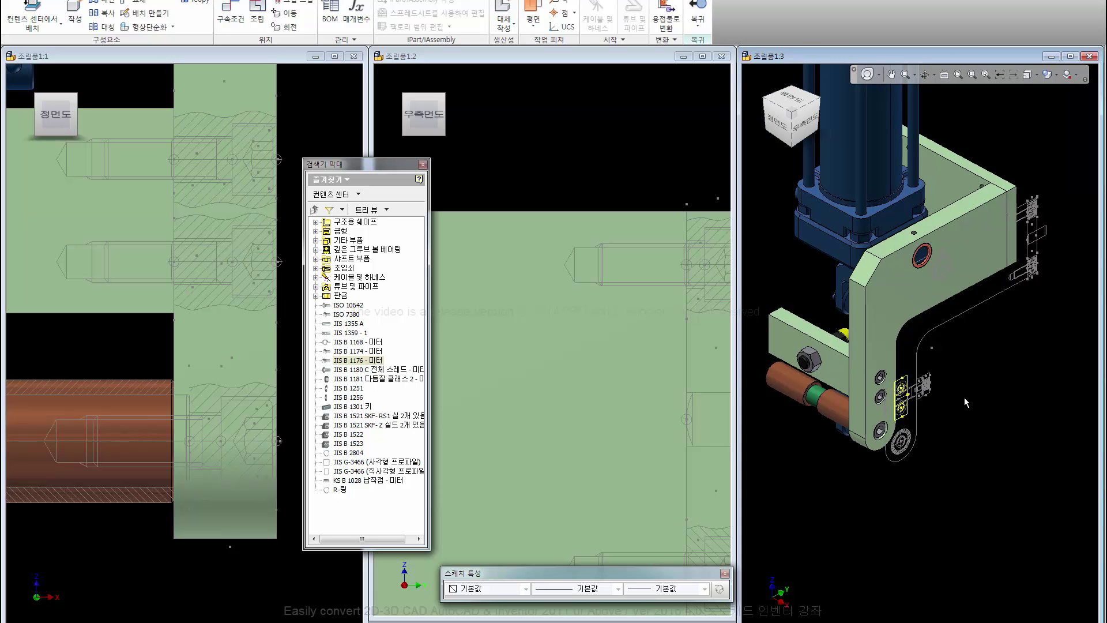
Step: Switch the browser to the Model tree and expand the 1nd unit subassembly
{"action": "left_click", "coordinate": [329, 180]}
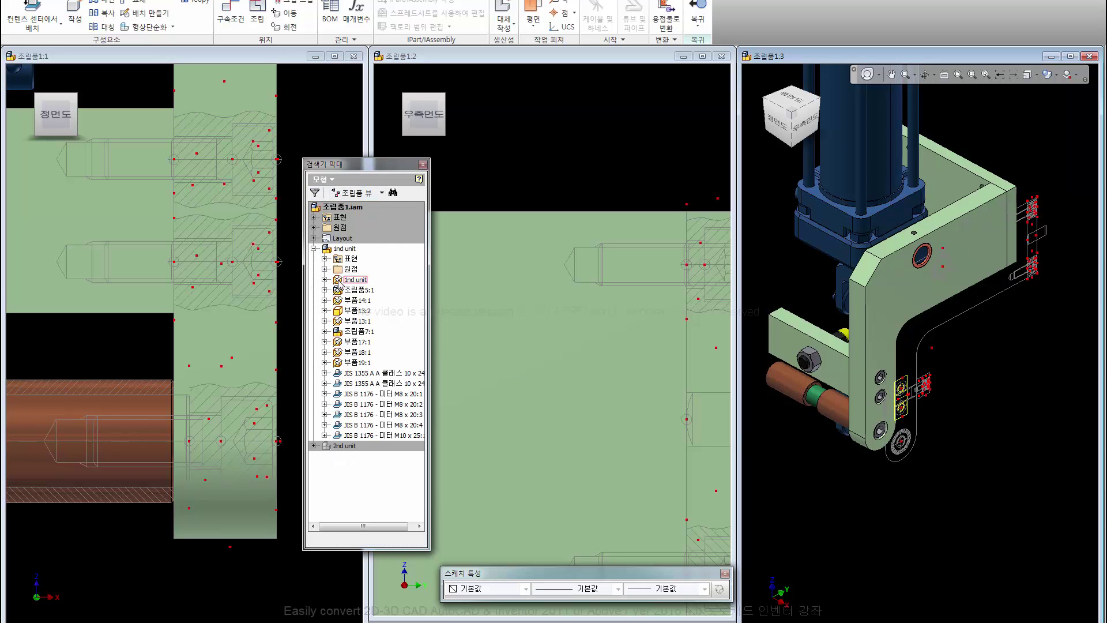
{"action": "left_click", "coordinate": [325, 259]}
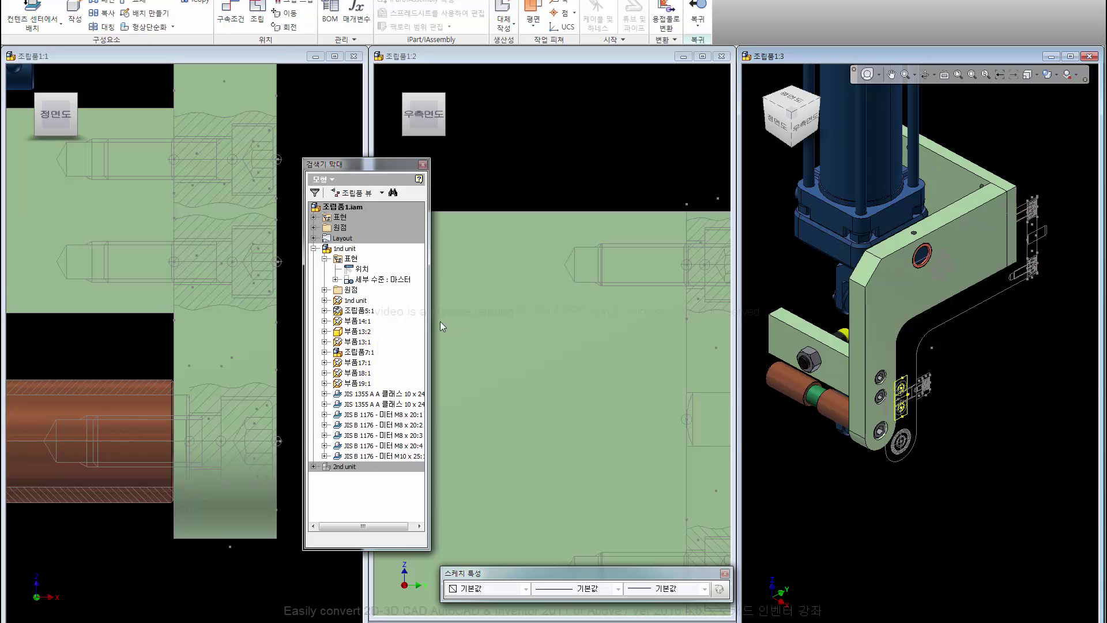
{"action": "right_click", "coordinate": [360, 304]}
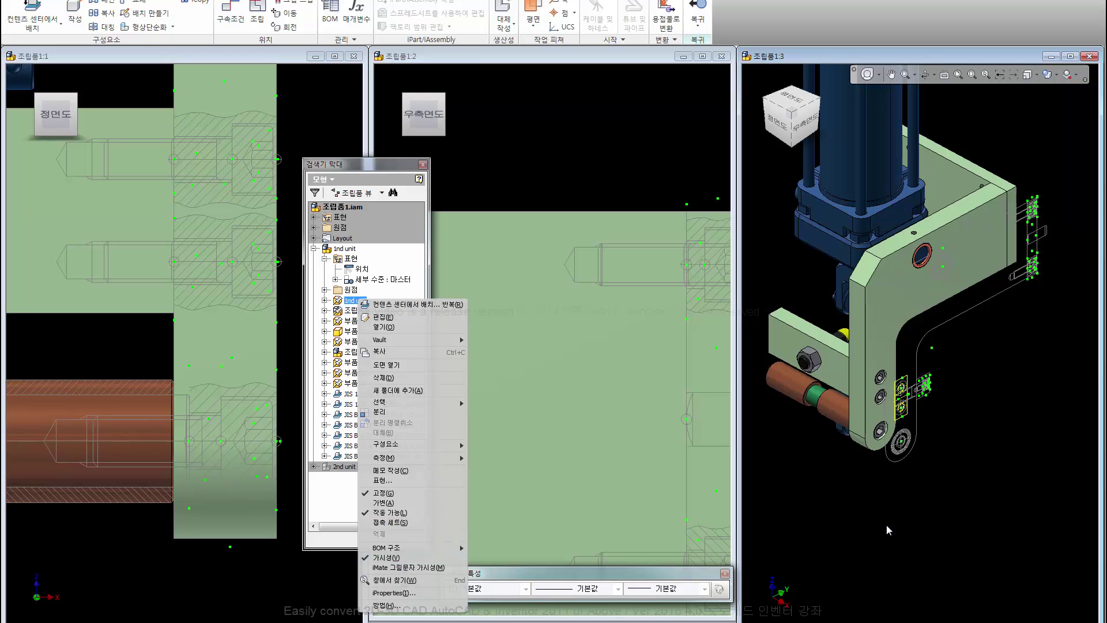
{"action": "key", "text": "Escape"}
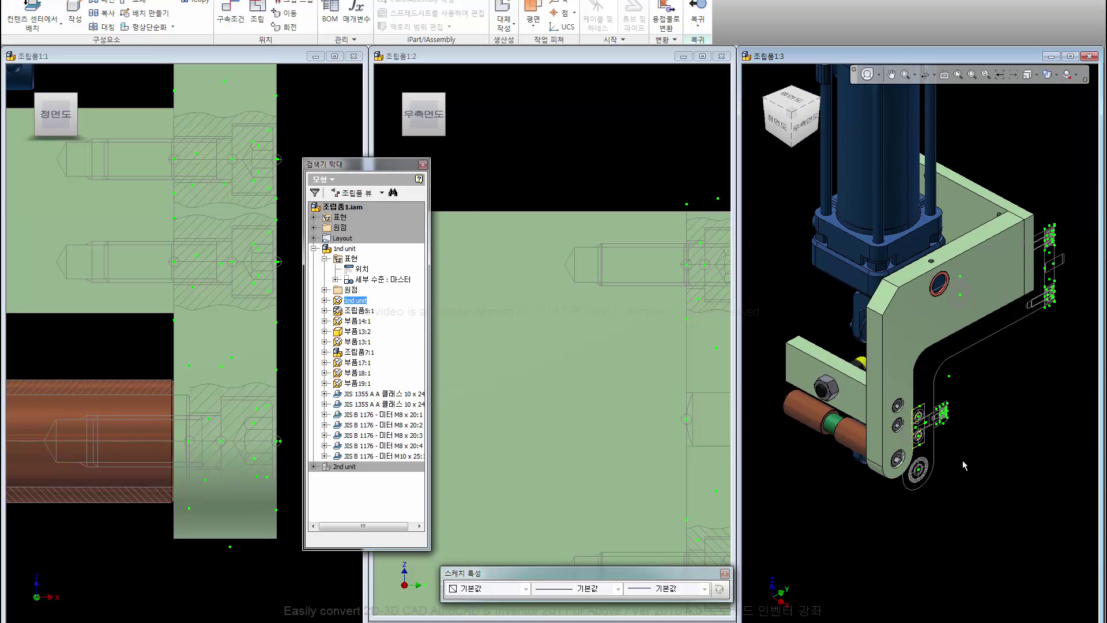
{"action": "left_click", "coordinate": [964, 460]}
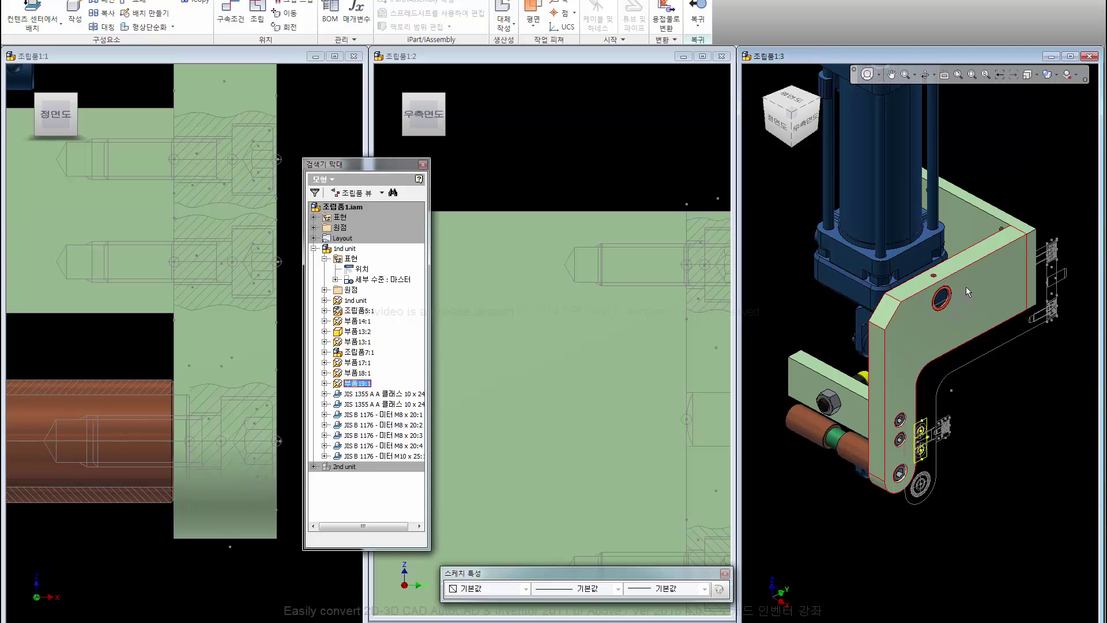
Step: Mirror plate 부품19:1 using its own origin YZ 평면 as the mirror plane
{"action": "left_click", "coordinate": [965, 286]}
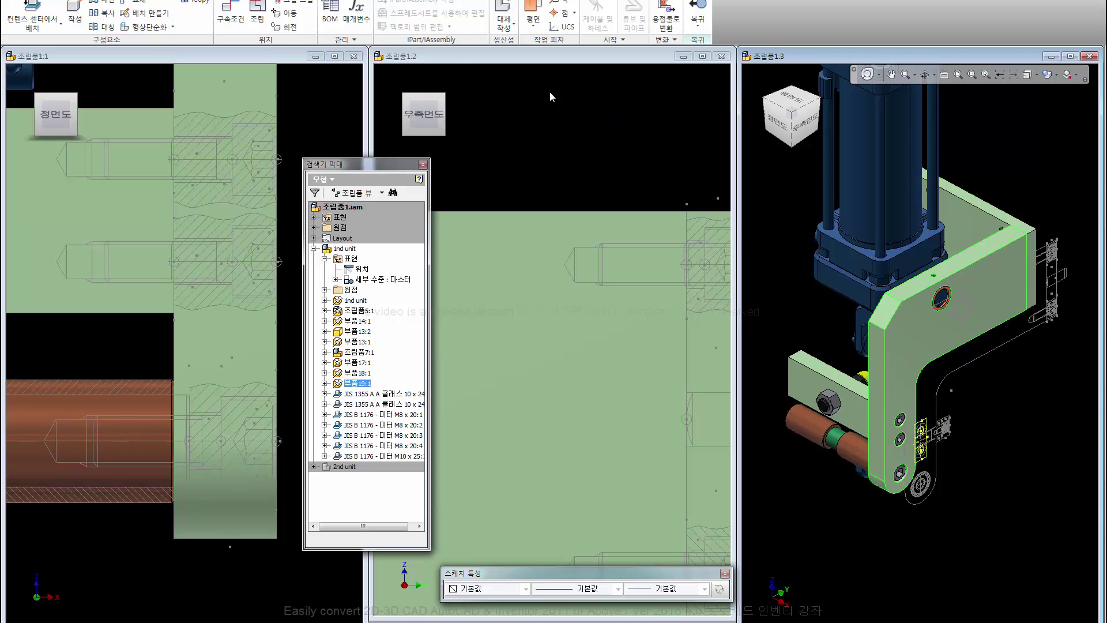
{"action": "left_click", "coordinate": [103, 27]}
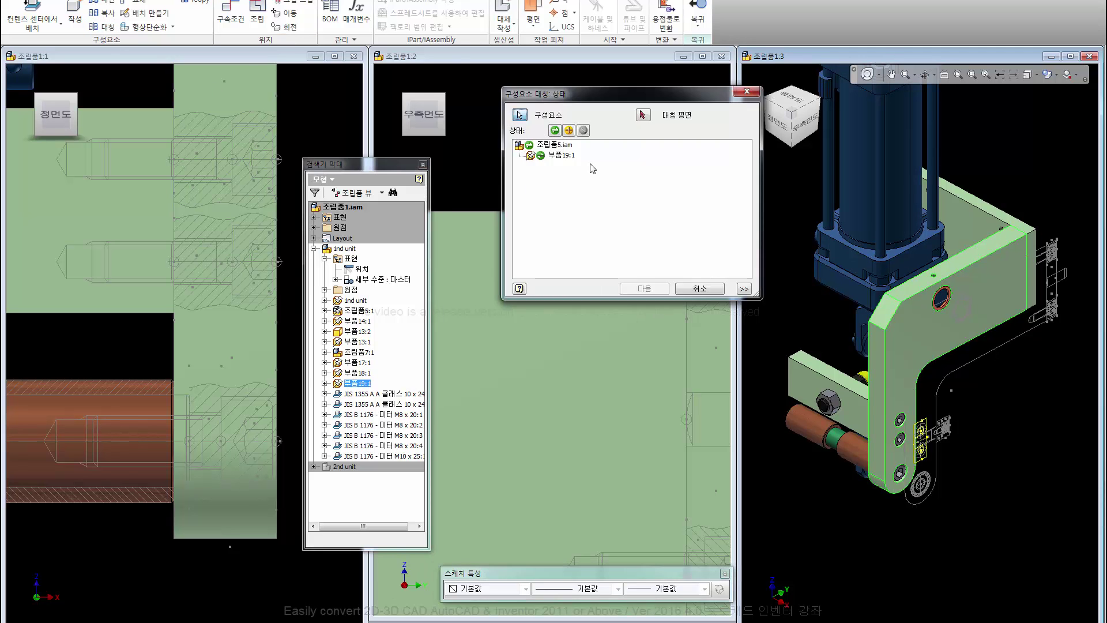
{"action": "left_click", "coordinate": [643, 115]}
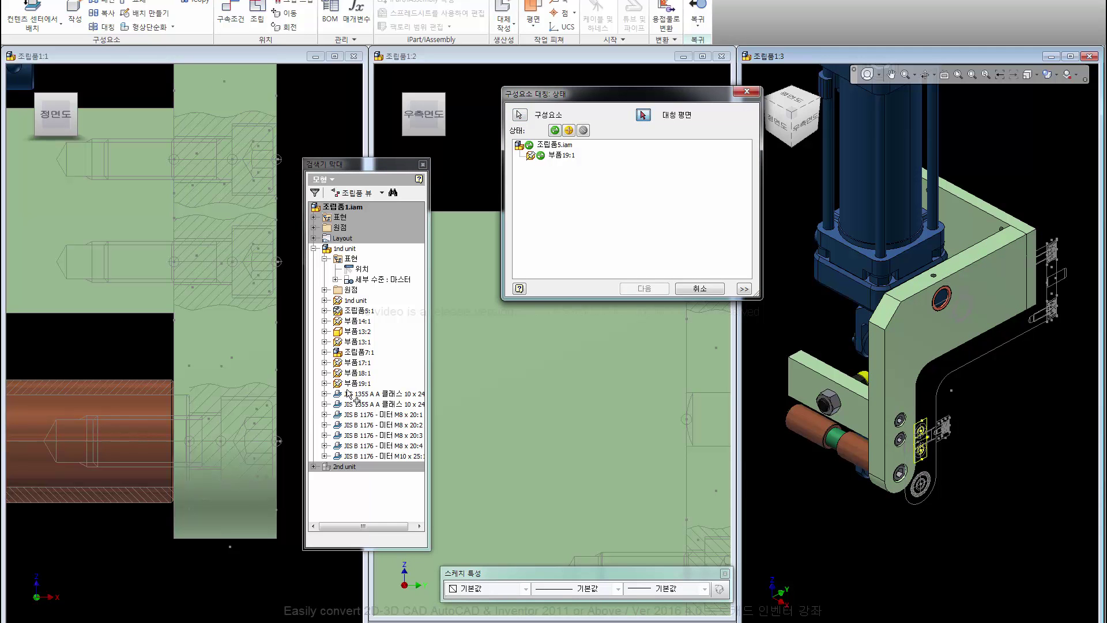
{"action": "left_click", "coordinate": [325, 383]}
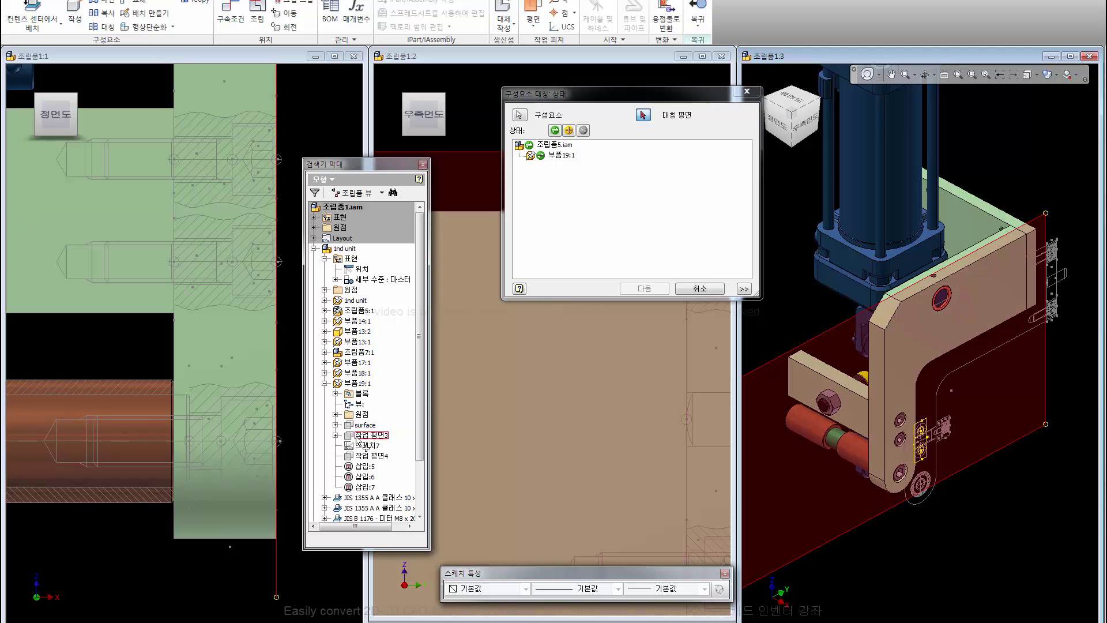
{"action": "left_click", "coordinate": [335, 414]}
{"action": "left_click", "coordinate": [363, 429]}
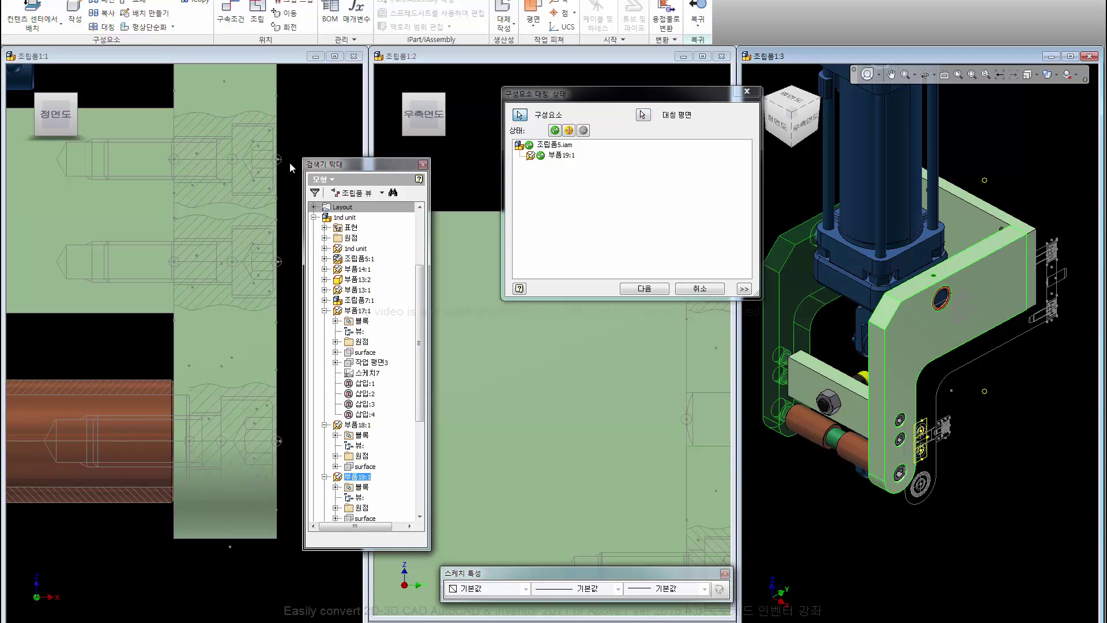
{"action": "scroll", "coordinate": [183, 357], "scroll_direction": "up", "scroll_amount": 1}
{"action": "scroll", "coordinate": [183, 356], "scroll_direction": "up", "scroll_amount": 1}
{"action": "middle_click_drag", "start_coordinate": [183, 357], "coordinate": [183, 398]}
Step: Accept the _MIR file names to create 부품19_MIR inside new assembly 조립품5_MIR
{"action": "left_click", "coordinate": [644, 288]}
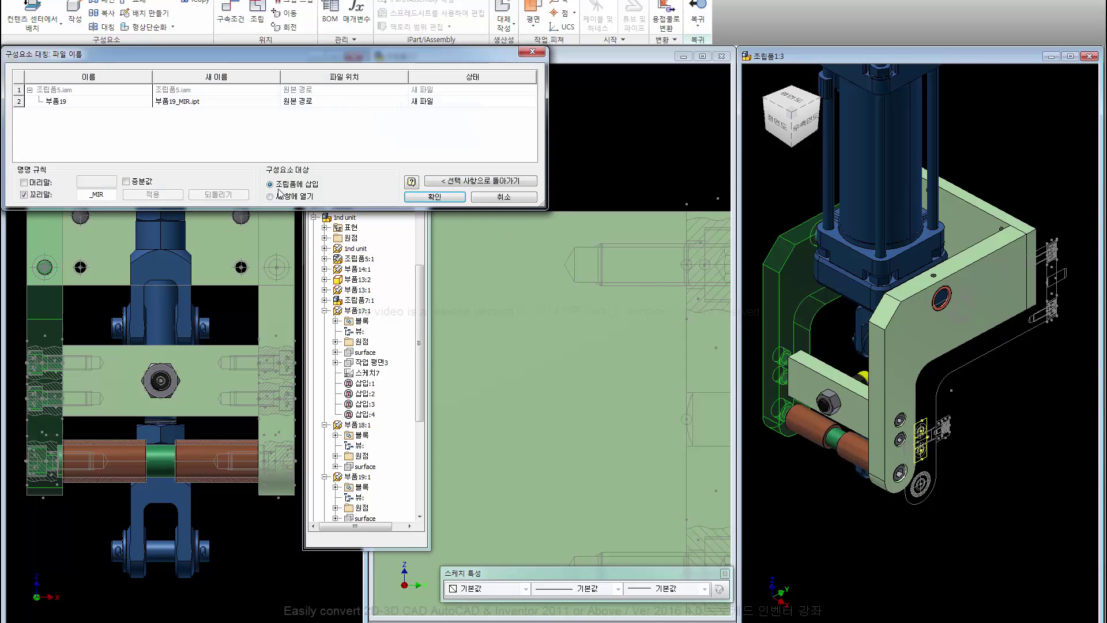
{"action": "left_click", "coordinate": [435, 196]}
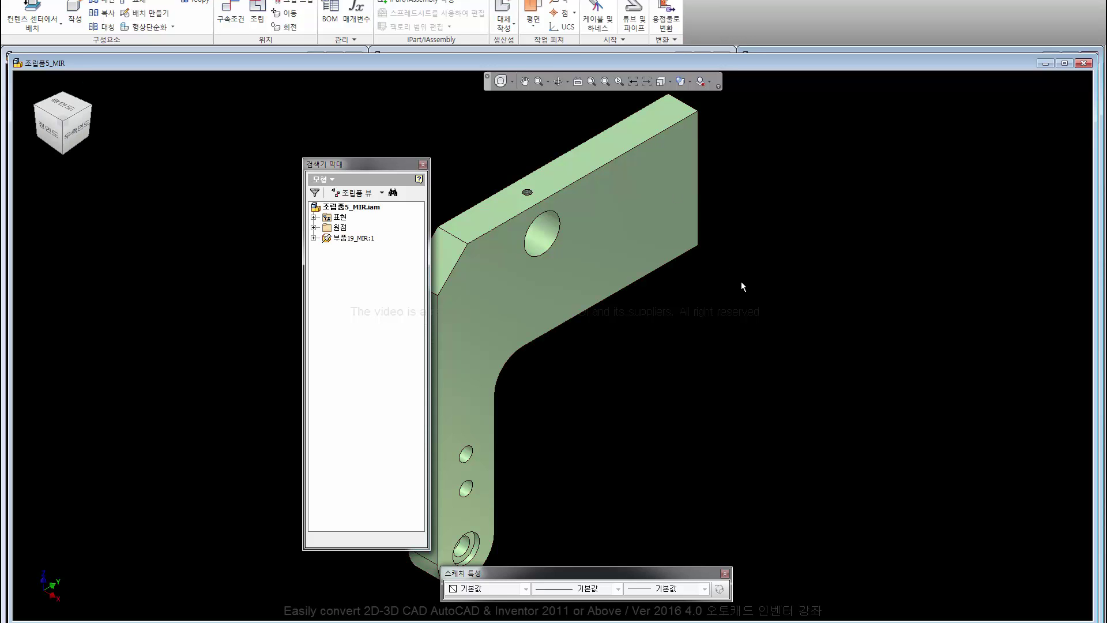
{"action": "middle_click_drag", "start_coordinate": [743, 287], "coordinate": [917, 292]}
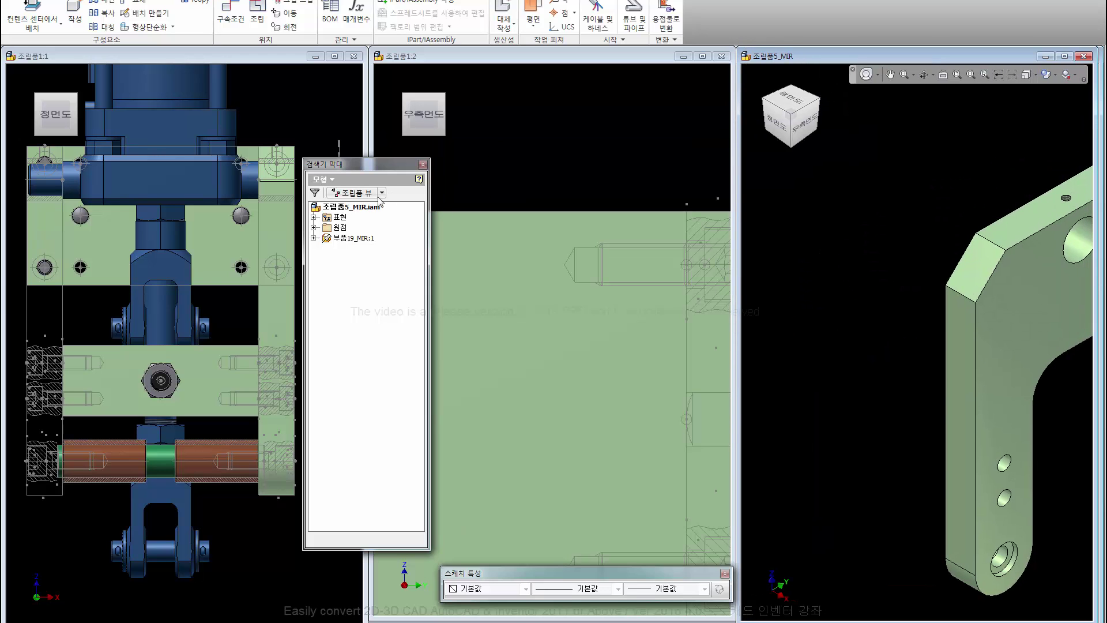
Step: Copy the mirrored plate's file name 부품19_MIR from its iProperties
{"action": "left_click", "coordinate": [359, 238]}
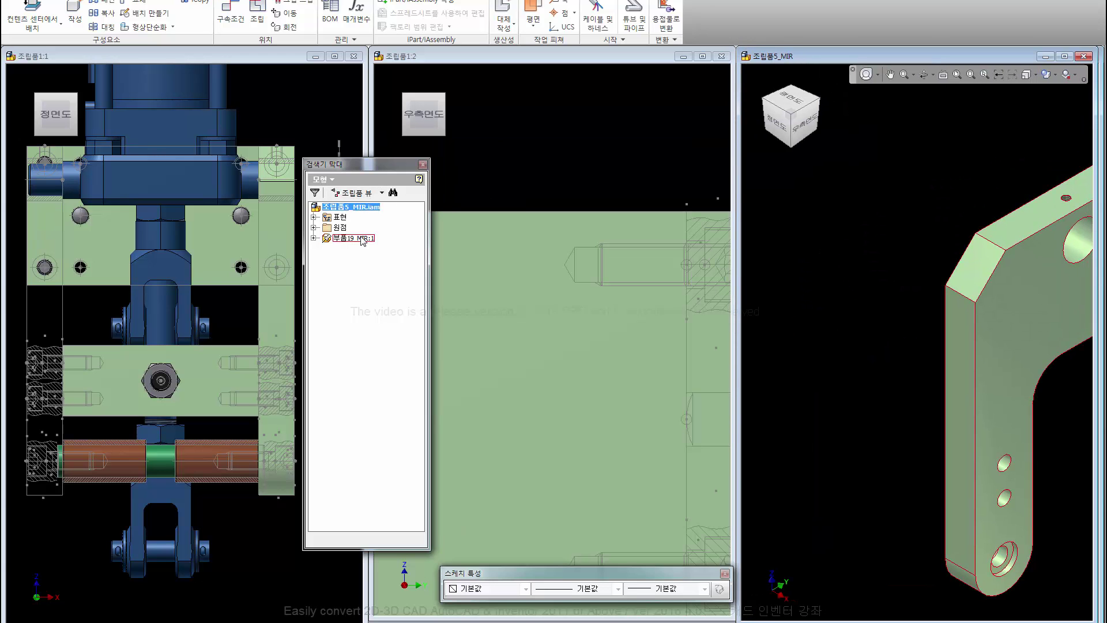
{"action": "right_click", "coordinate": [367, 247]}
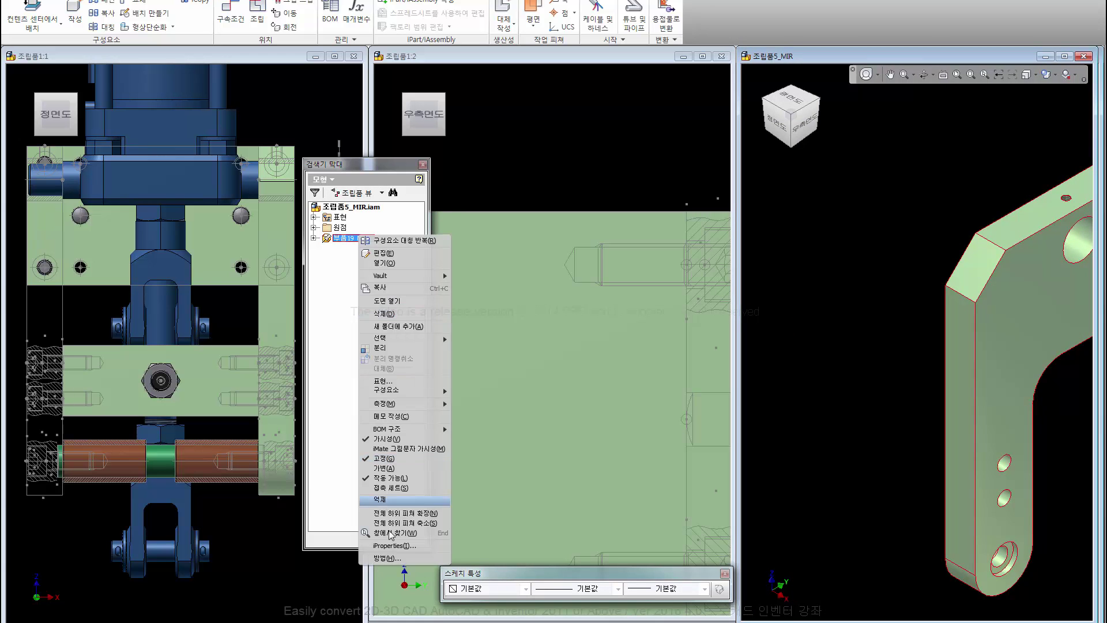
{"action": "left_click", "coordinate": [396, 552]}
{"action": "left_click_drag", "start_coordinate": [503, 183], "coordinate": [442, 185]}
{"action": "right_click", "coordinate": [456, 188]}
{"action": "left_click", "coordinate": [479, 222]}
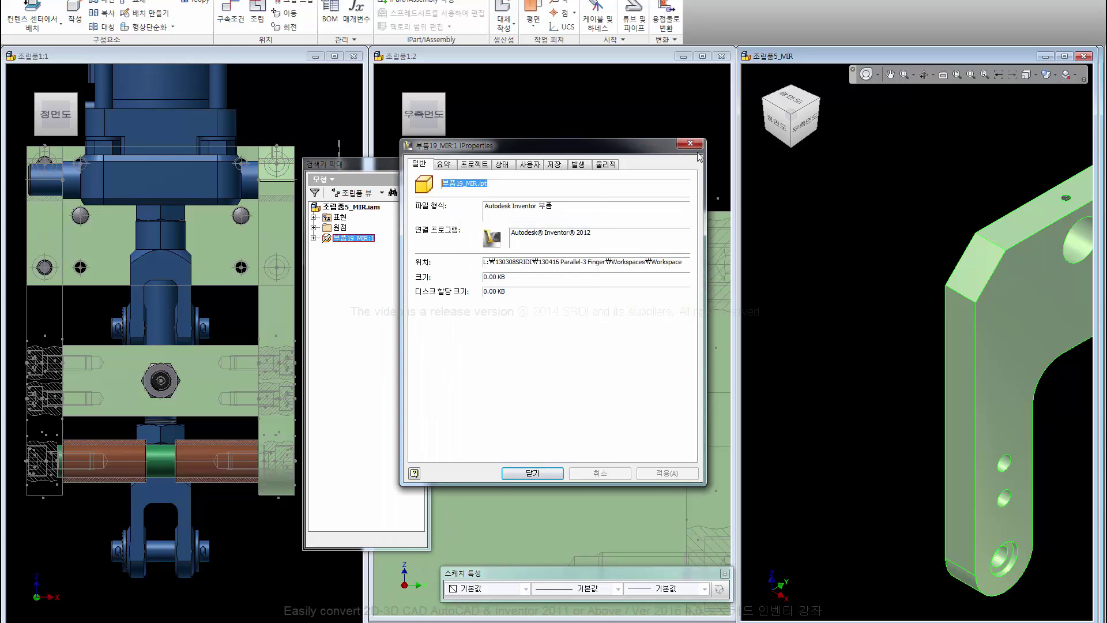
{"action": "left_click", "coordinate": [691, 143]}
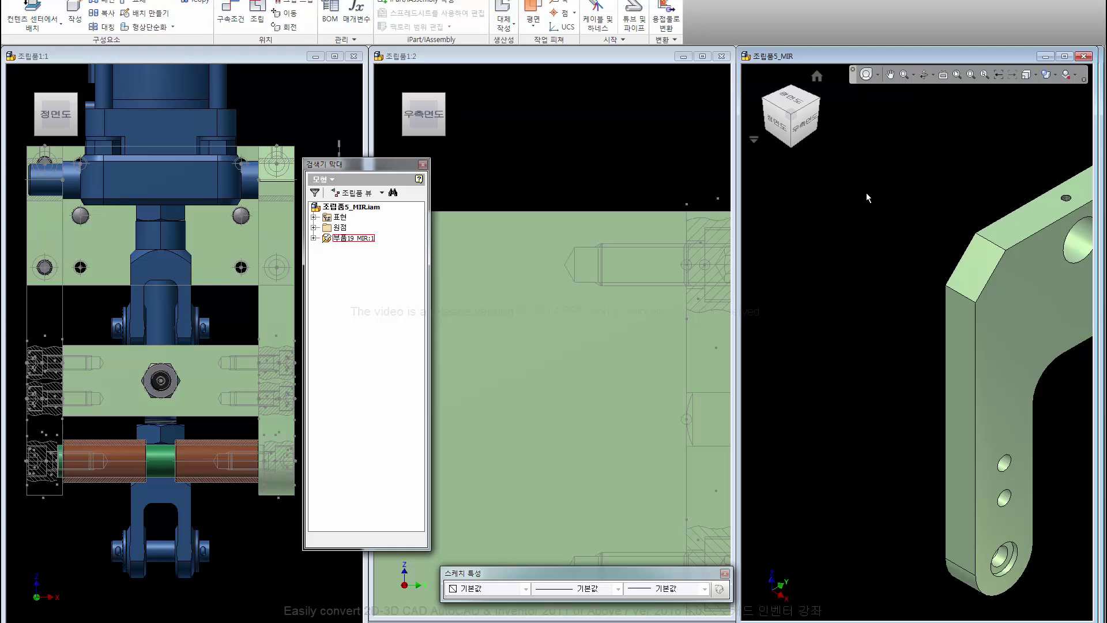
Step: Open 부품19_MIR in its own window and return it to the Home view
{"action": "middle_click_drag", "start_coordinate": [908, 188], "coordinate": [805, 225]}
{"action": "scroll", "coordinate": [805, 225], "scroll_direction": "down", "scroll_amount": 3}
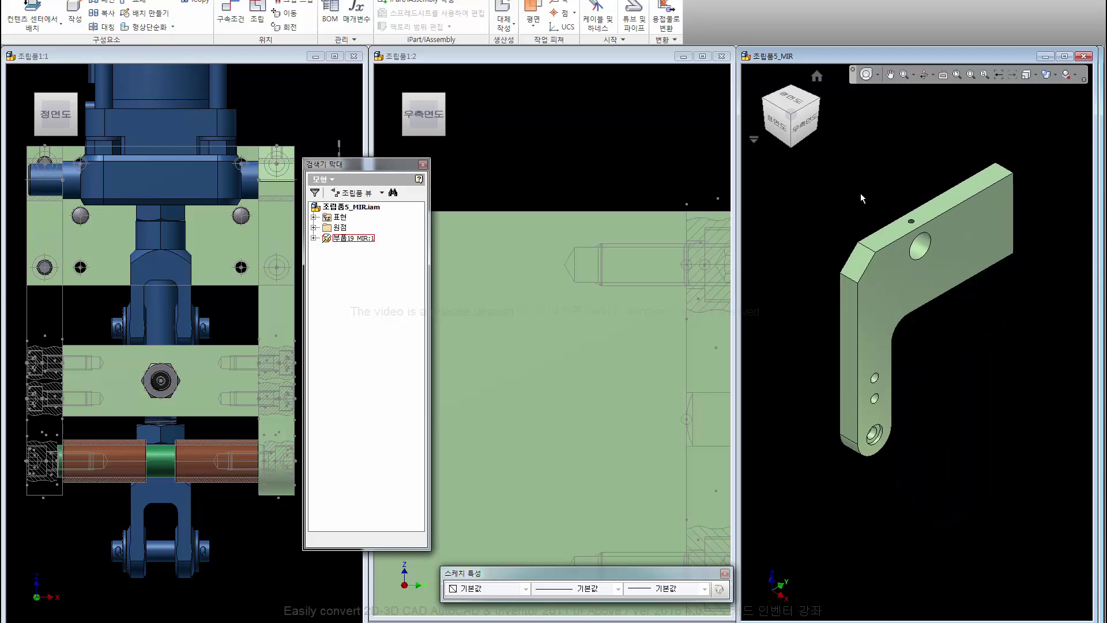
{"action": "right_click", "coordinate": [353, 238]}
{"action": "left_click", "coordinate": [369, 242]}
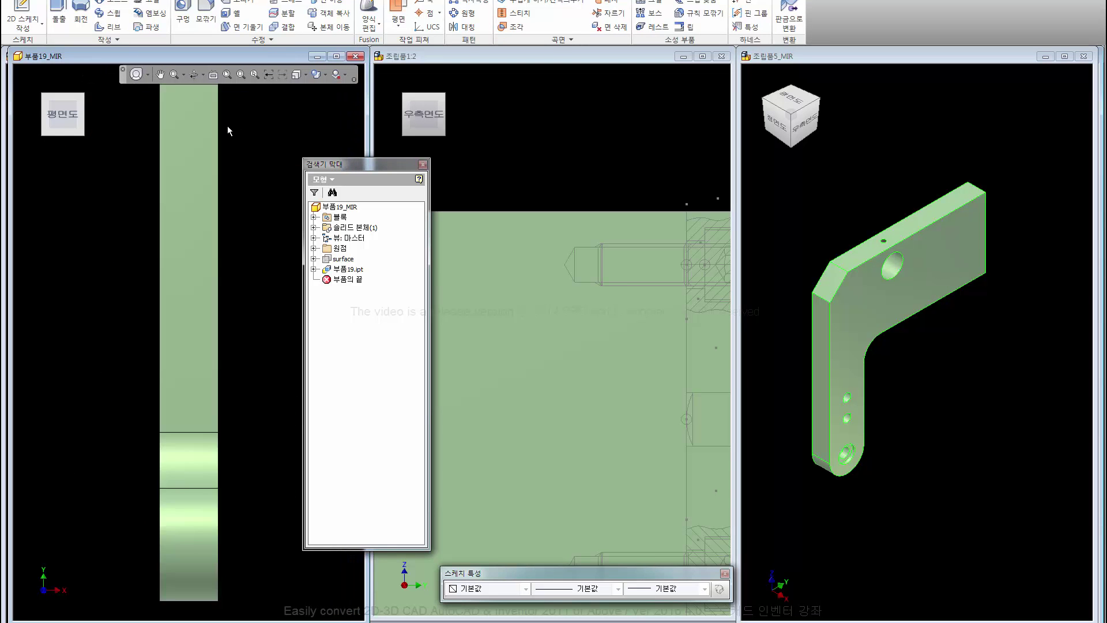
{"action": "left_click", "coordinate": [91, 79]}
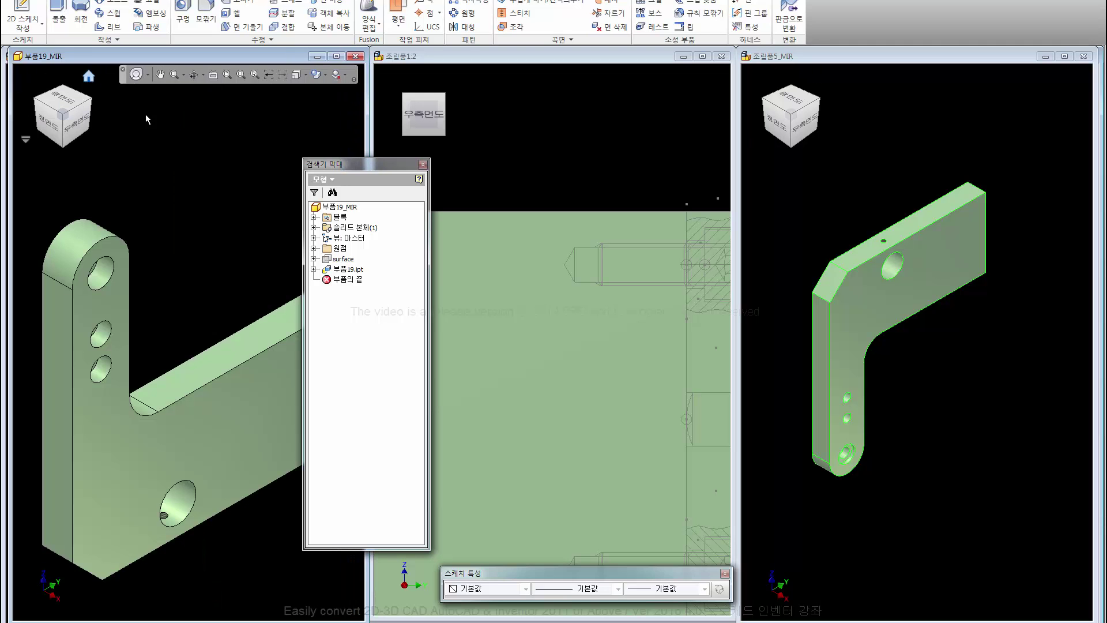
{"action": "left_click", "coordinate": [937, 149]}
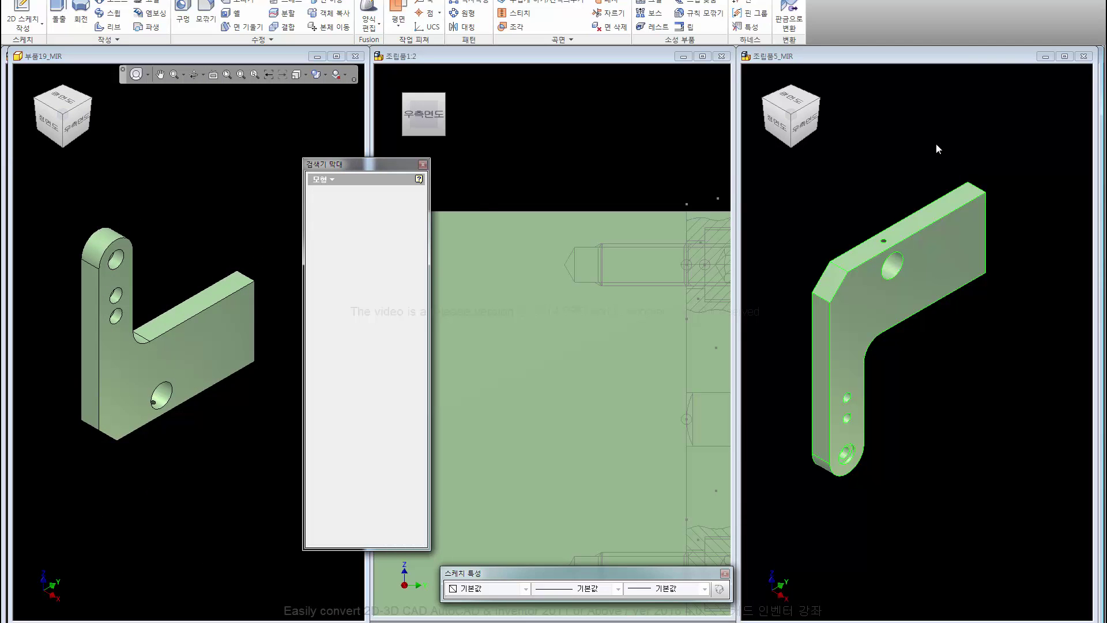
Step: Close 조립품5_MIR without saving and save the changes to 부품19_MIR.ipt
{"action": "key", "text": "ctrl+F4"}
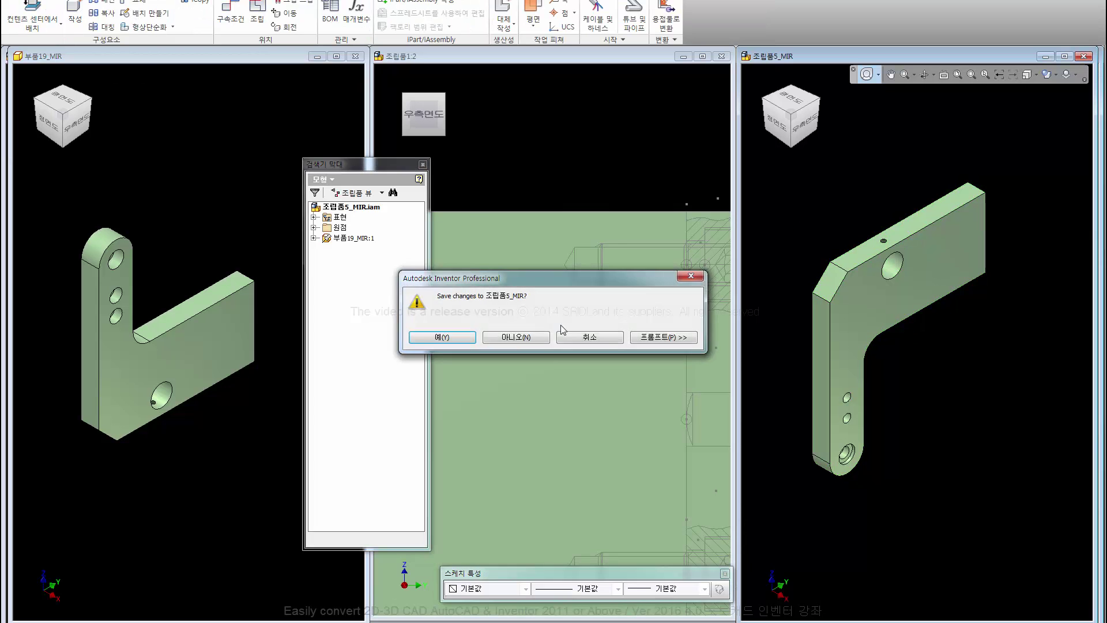
{"action": "left_click", "coordinate": [515, 337]}
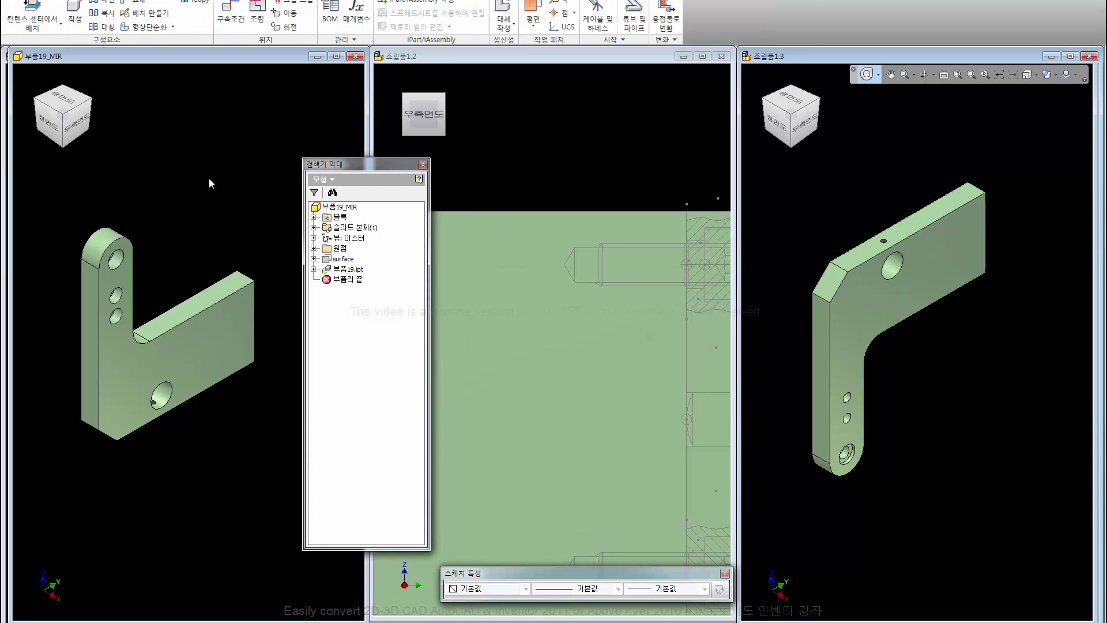
{"action": "key", "text": "ctrl+F4"}
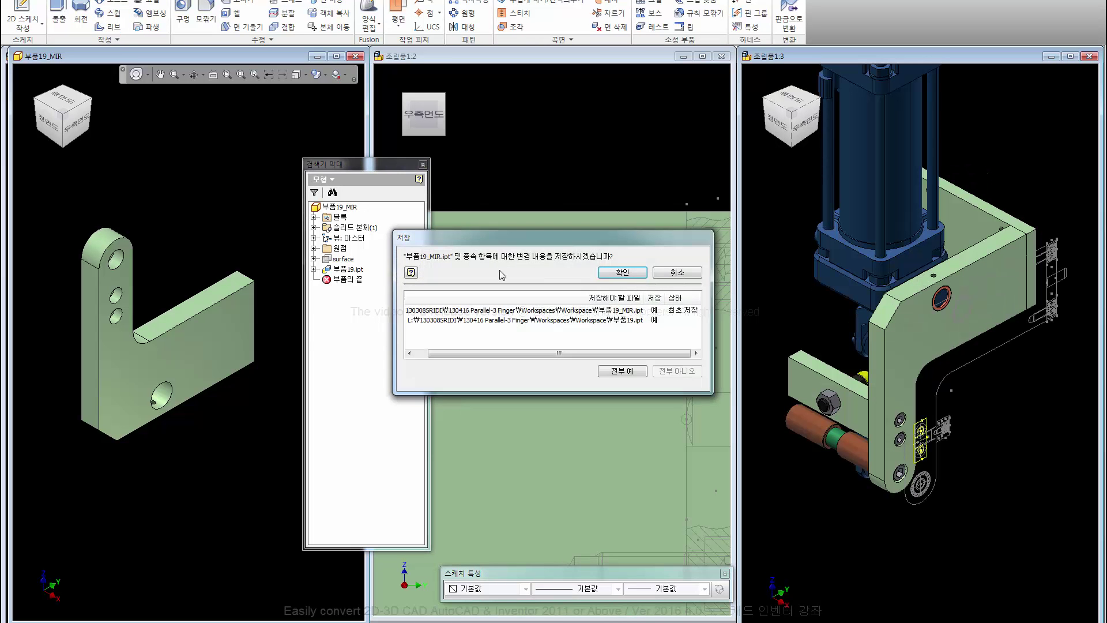
{"action": "left_click", "coordinate": [637, 273]}
Step: Place 부품19_MIR.ipt from file into the assembly, dismissing the origin warning
{"action": "left_click", "coordinate": [870, 534]}
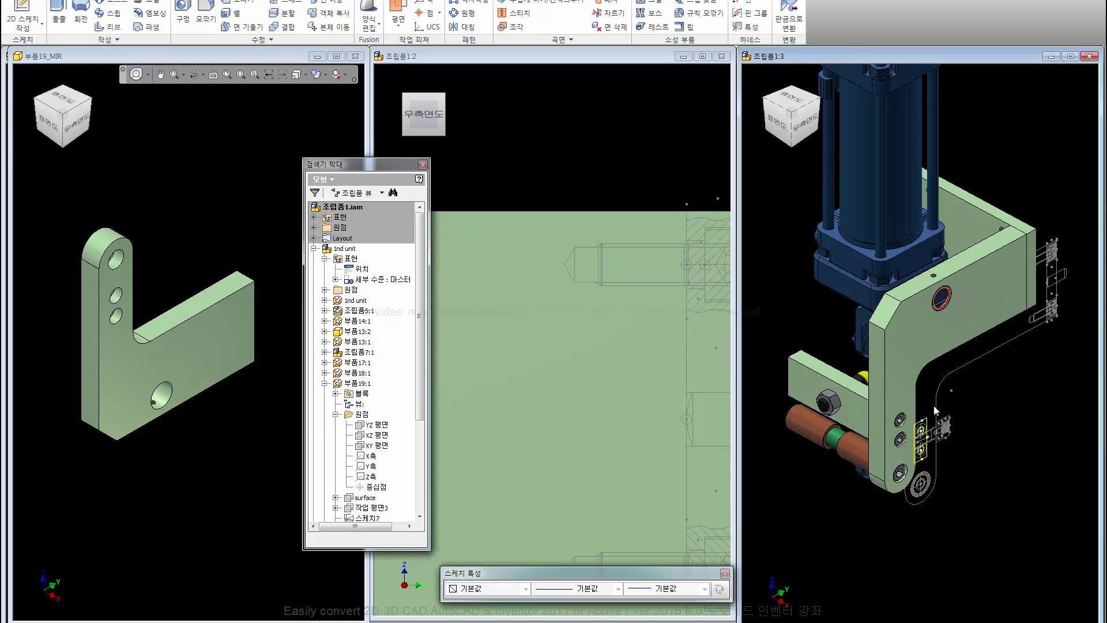
{"action": "left_click", "coordinate": [887, 359]}
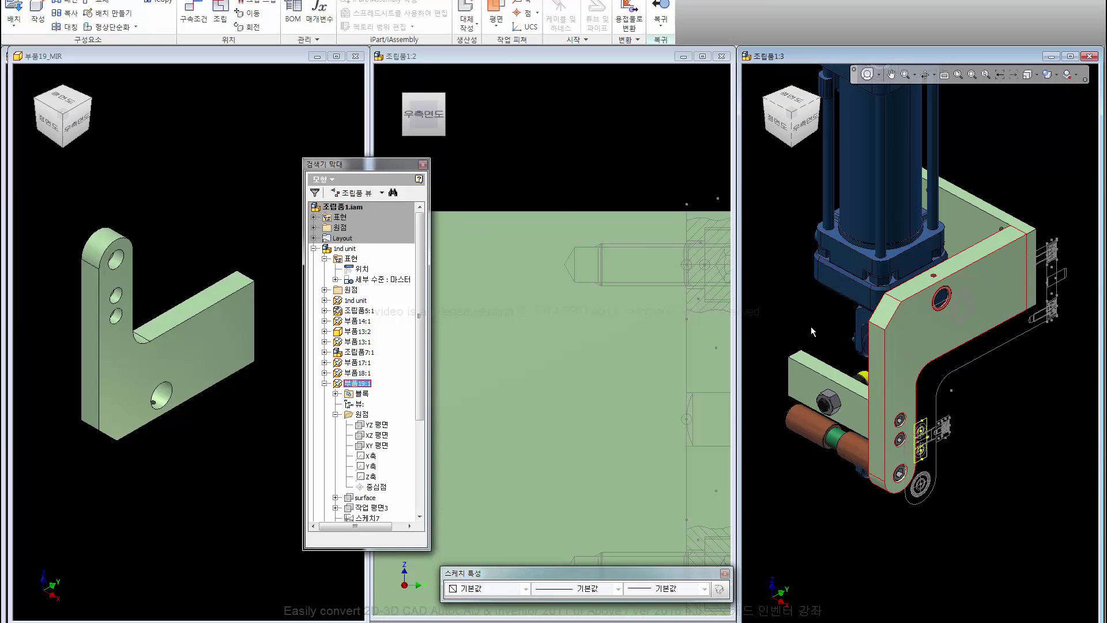
{"action": "left_click", "coordinate": [479, 26]}
{"action": "left_click", "coordinate": [517, 215]}
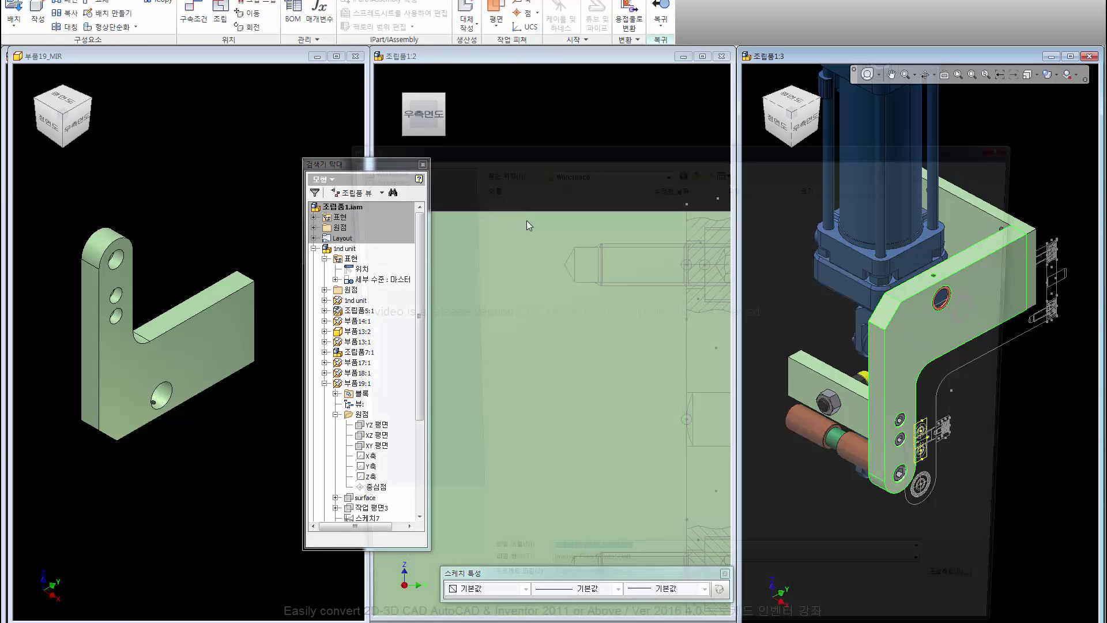
{"action": "left_click", "coordinate": [502, 471]}
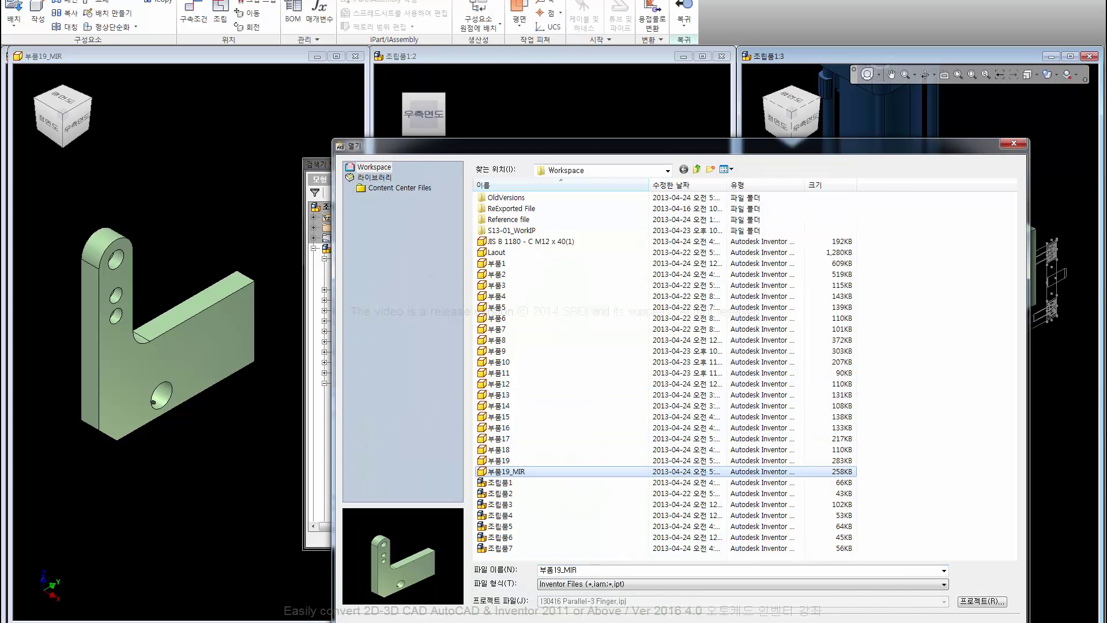
{"action": "key", "text": "Return"}
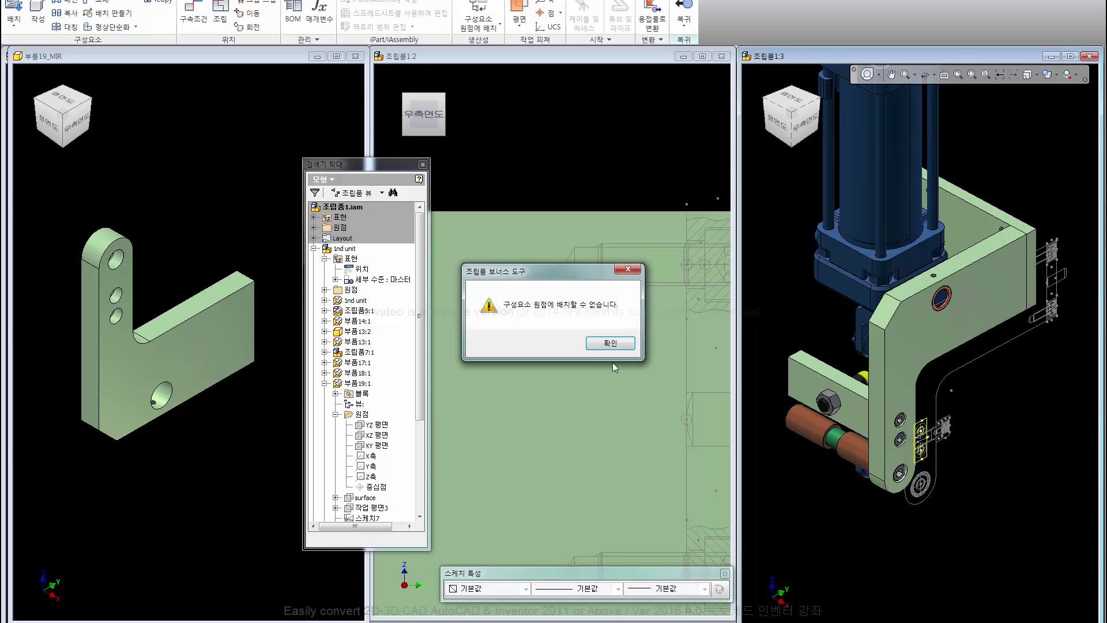
{"action": "left_click", "coordinate": [610, 344]}
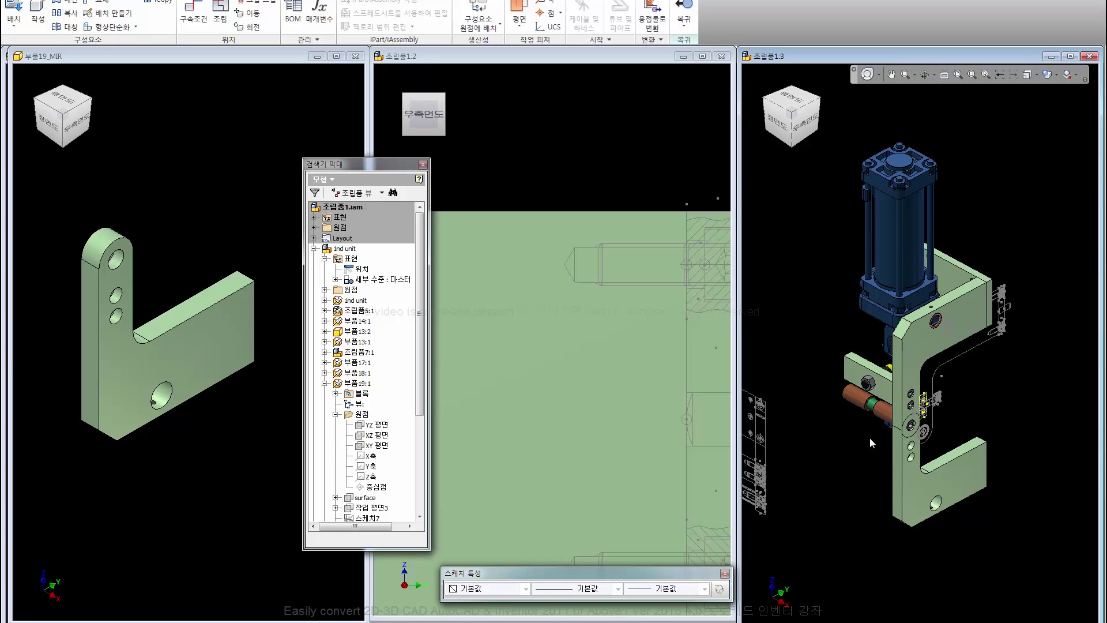
Step: Drop the mirrored bracket into 조립품1 and rotate it 180 degrees with Free Move
{"action": "left_click", "coordinate": [921, 468]}
{"action": "mouse_move", "coordinate": [424, 113]}
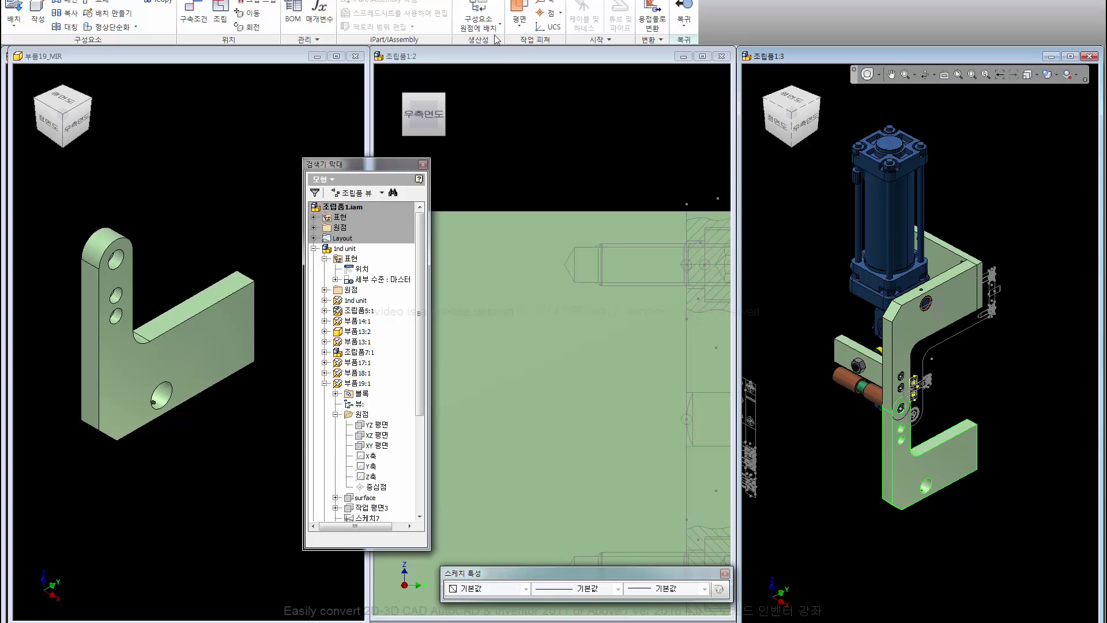
{"action": "middle_click_drag", "start_coordinate": [842, 447], "coordinate": [910, 447]}
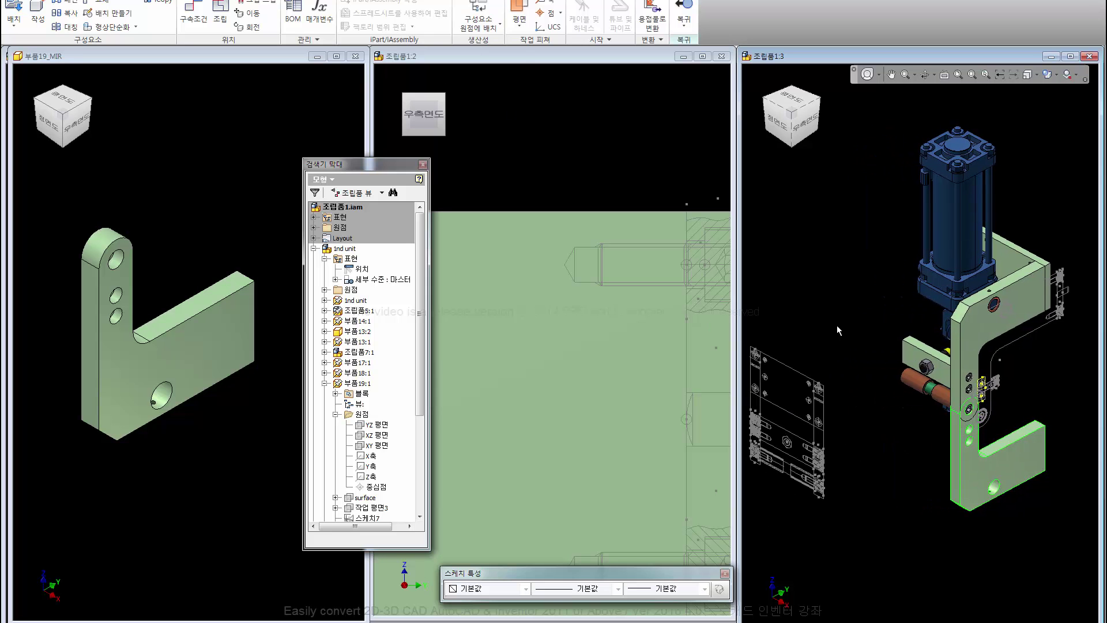
{"action": "left_click", "coordinate": [255, 3]}
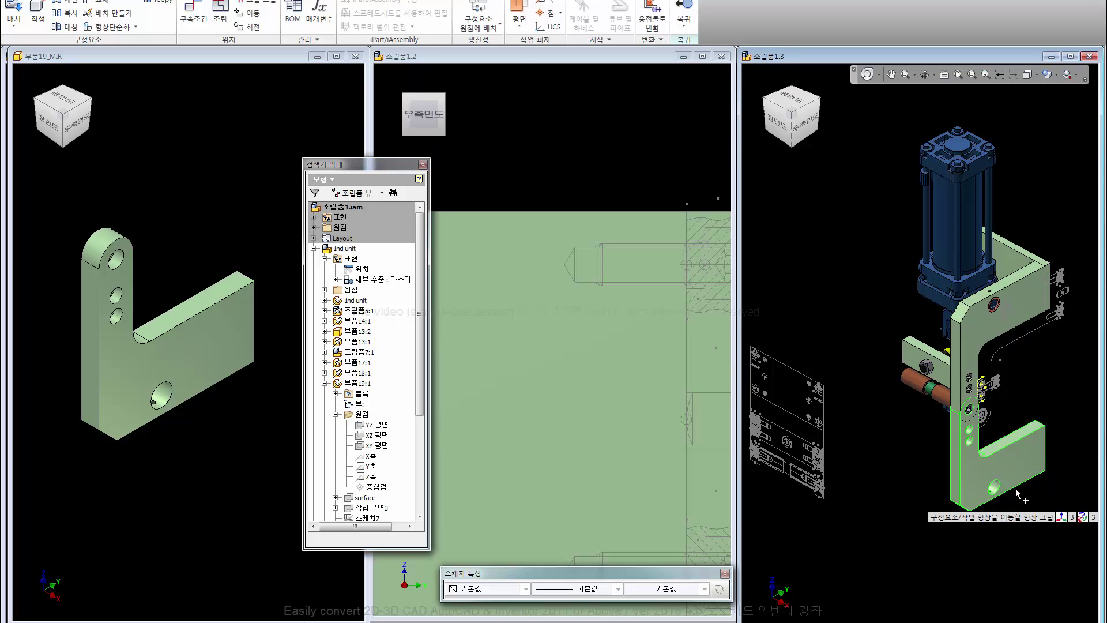
{"action": "left_click", "coordinate": [1016, 455]}
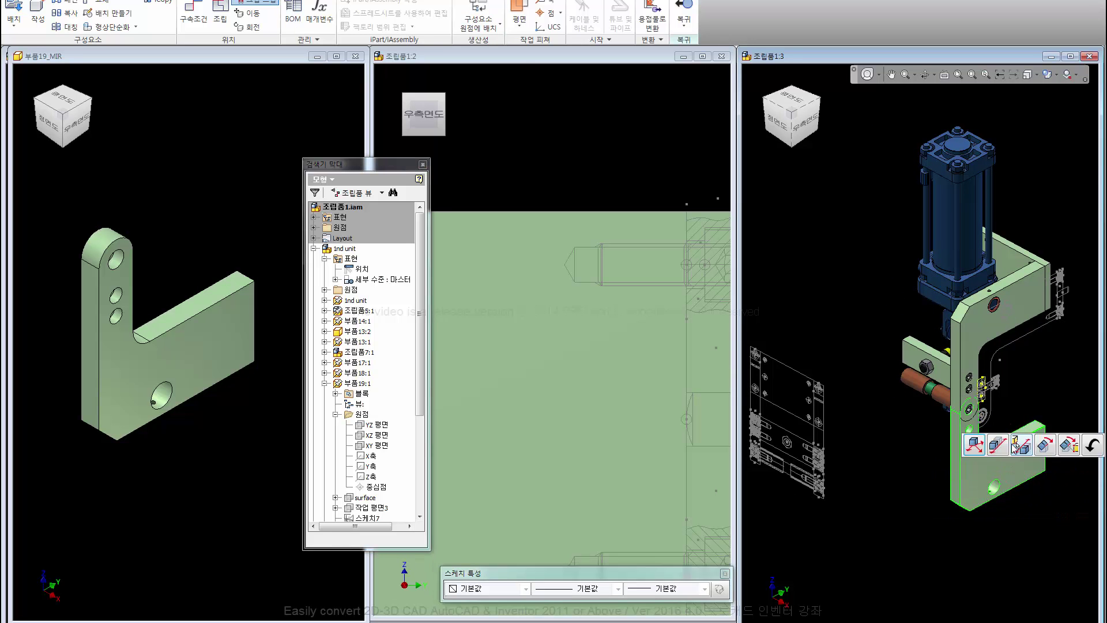
{"action": "left_click", "coordinate": [1046, 445]}
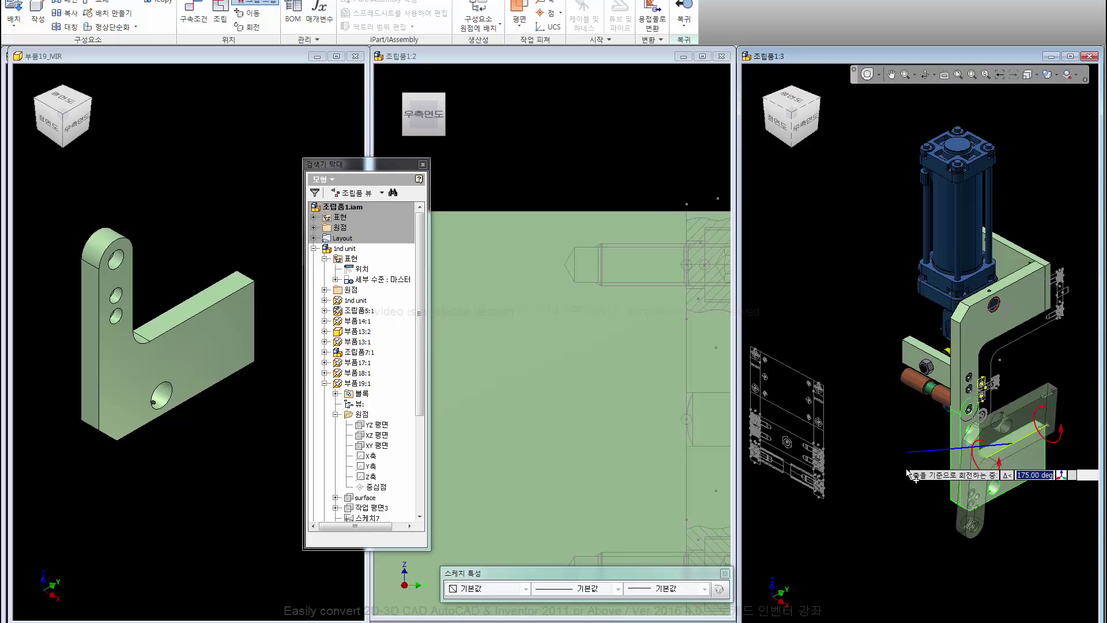
{"action": "key", "text": "Return"}
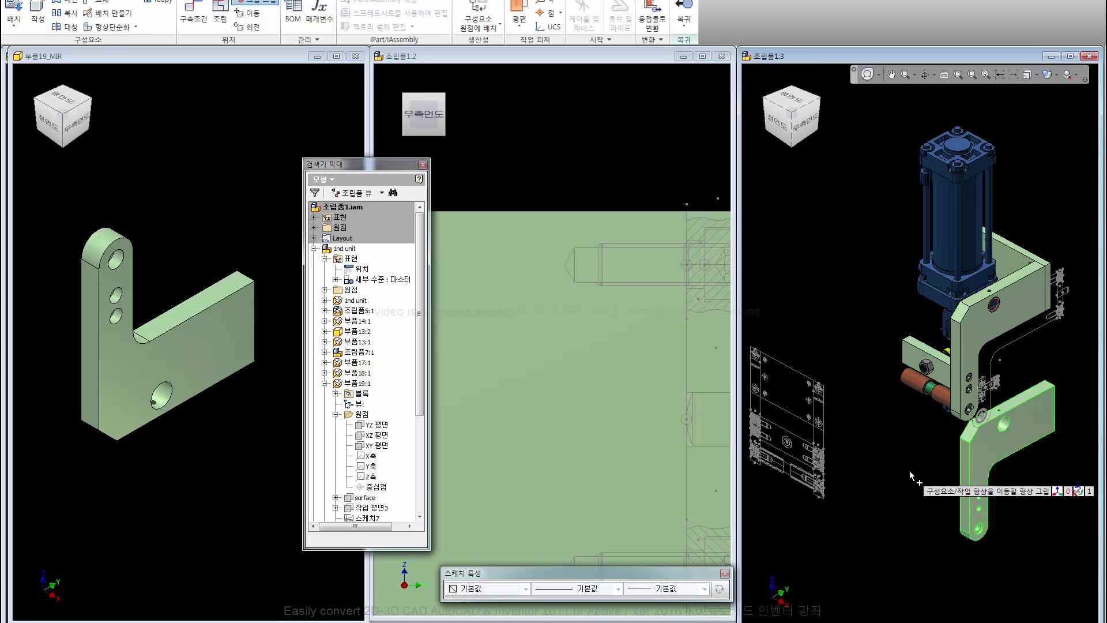
{"action": "right_click", "coordinate": [924, 473]}
{"action": "left_click", "coordinate": [928, 473]}
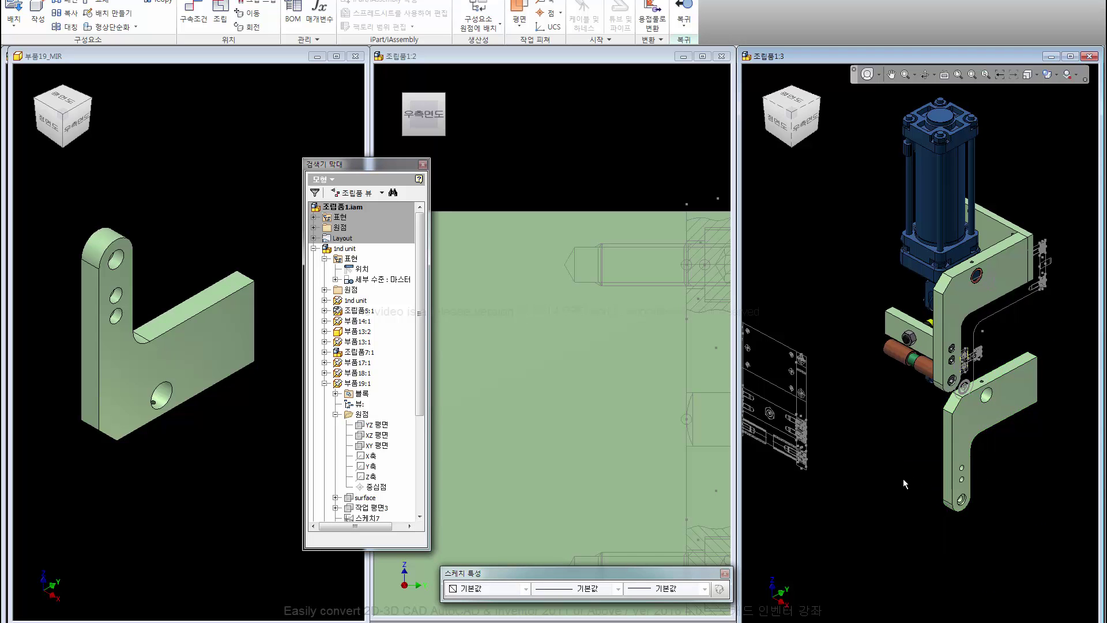
Step: Close the 부품19_MIR part window and recentre the assembly views
{"action": "middle_click_drag", "start_coordinate": [904, 483], "coordinate": [973, 502]}
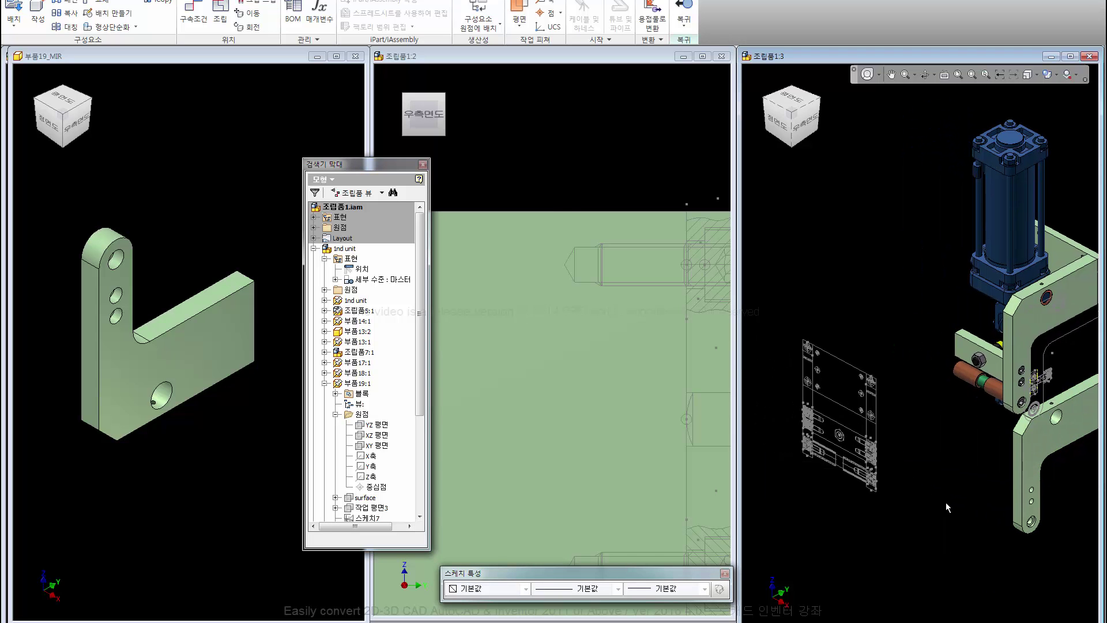
{"action": "left_click", "coordinate": [558, 199]}
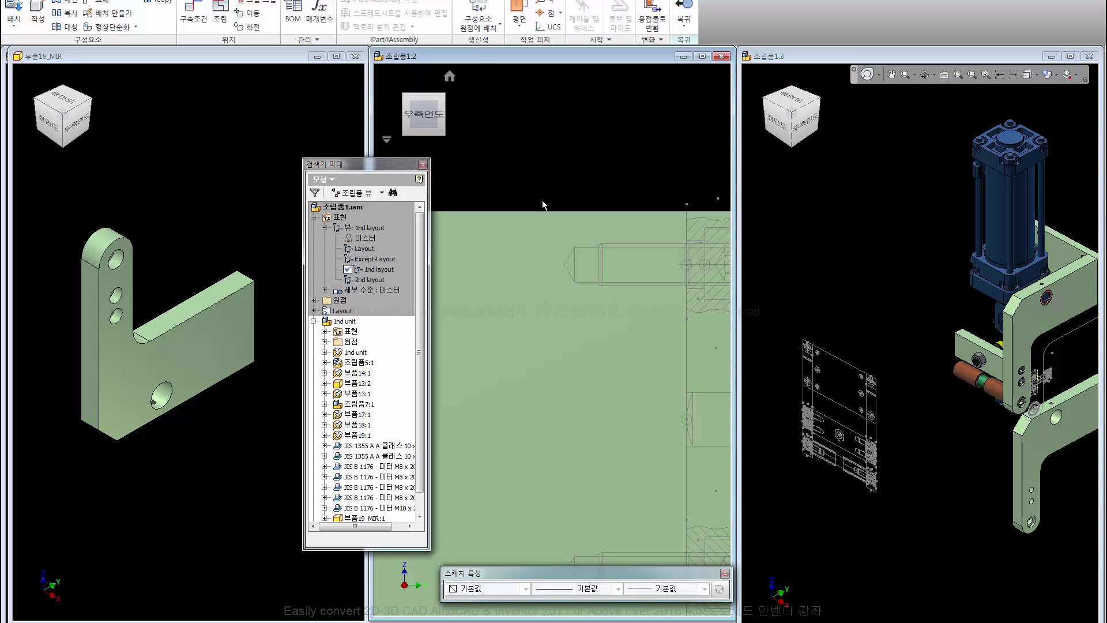
{"action": "scroll", "coordinate": [539, 196], "scroll_direction": "up", "scroll_amount": 4}
{"action": "middle_click_drag", "start_coordinate": [538, 196], "coordinate": [632, 239]}
{"action": "left_click", "coordinate": [137, 223]}
{"action": "scroll", "coordinate": [177, 204], "scroll_direction": "up", "scroll_amount": 4}
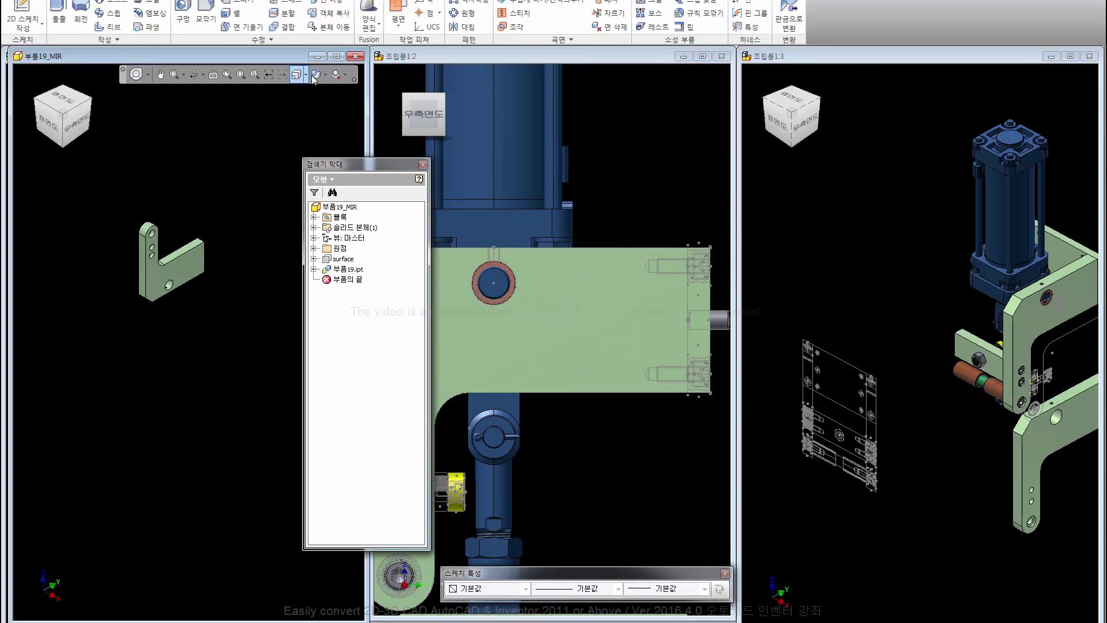
{"action": "left_click", "coordinate": [356, 56]}
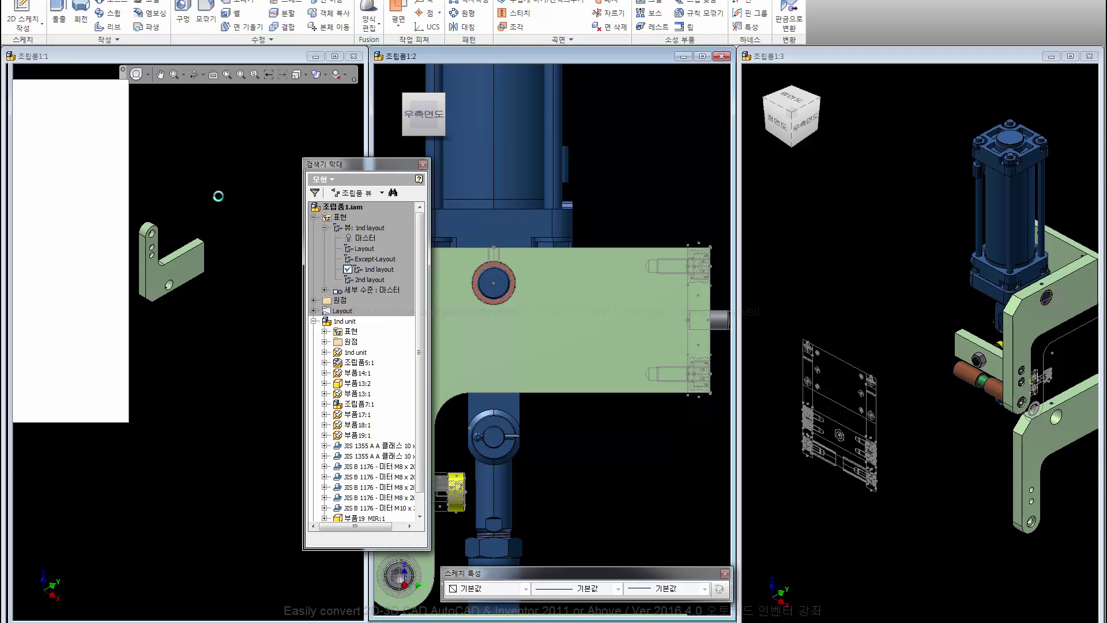
{"action": "left_click", "coordinate": [229, 321]}
{"action": "scroll", "coordinate": [199, 301], "scroll_direction": "up", "scroll_amount": 3}
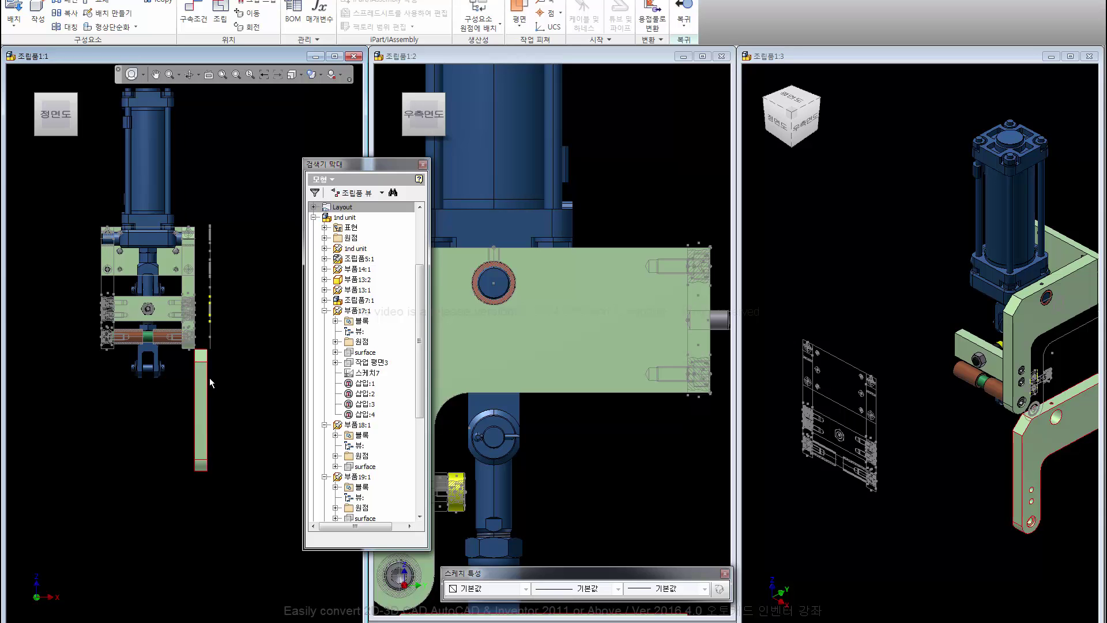
{"action": "scroll", "coordinate": [208, 375], "scroll_direction": "down", "scroll_amount": 2}
{"action": "scroll", "coordinate": [224, 361], "scroll_direction": "down", "scroll_amount": 1}
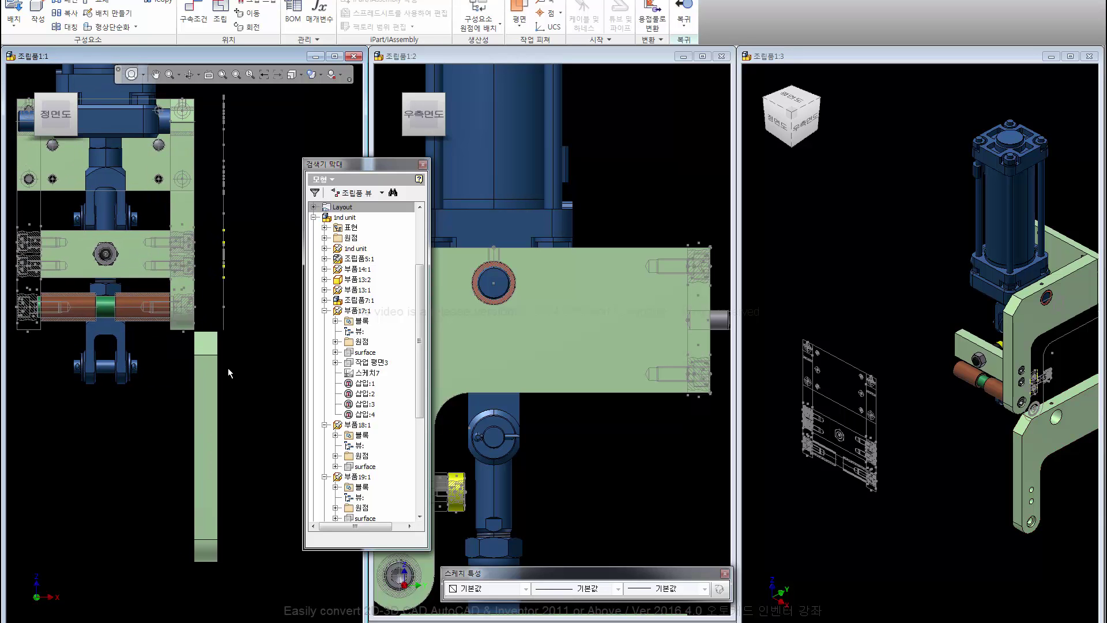
{"action": "left_click", "coordinate": [965, 539]}
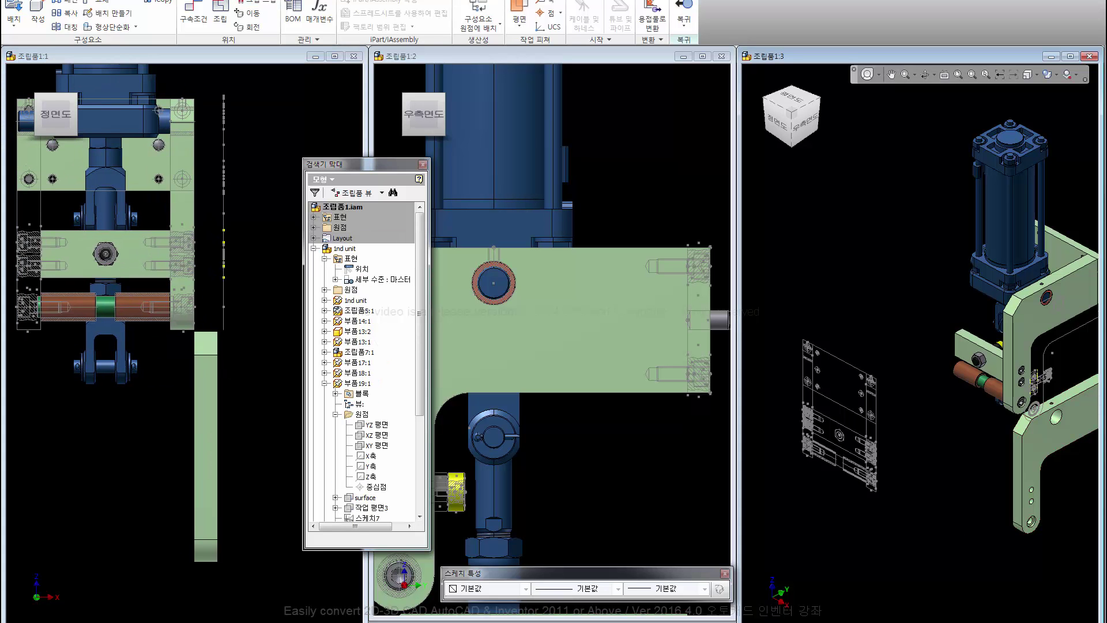
Step: Measure the length of an edge with the Measure Distance tool
{"action": "key", "text": "m"}
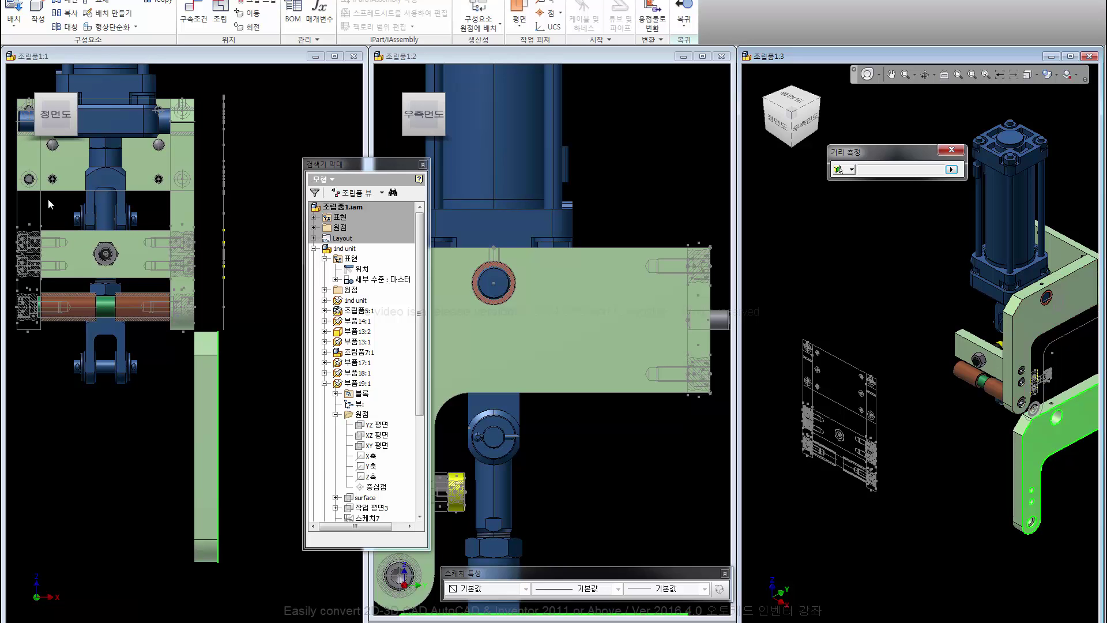
{"action": "left_click", "coordinate": [50, 199]}
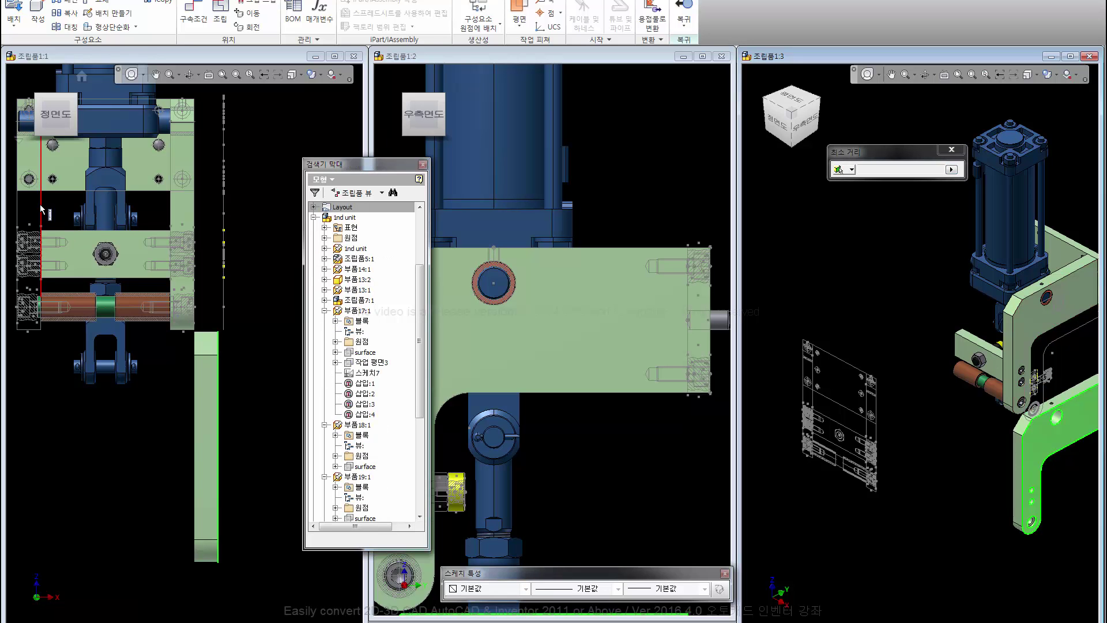
{"action": "right_click", "coordinate": [867, 173]}
{"action": "left_click", "coordinate": [891, 248]}
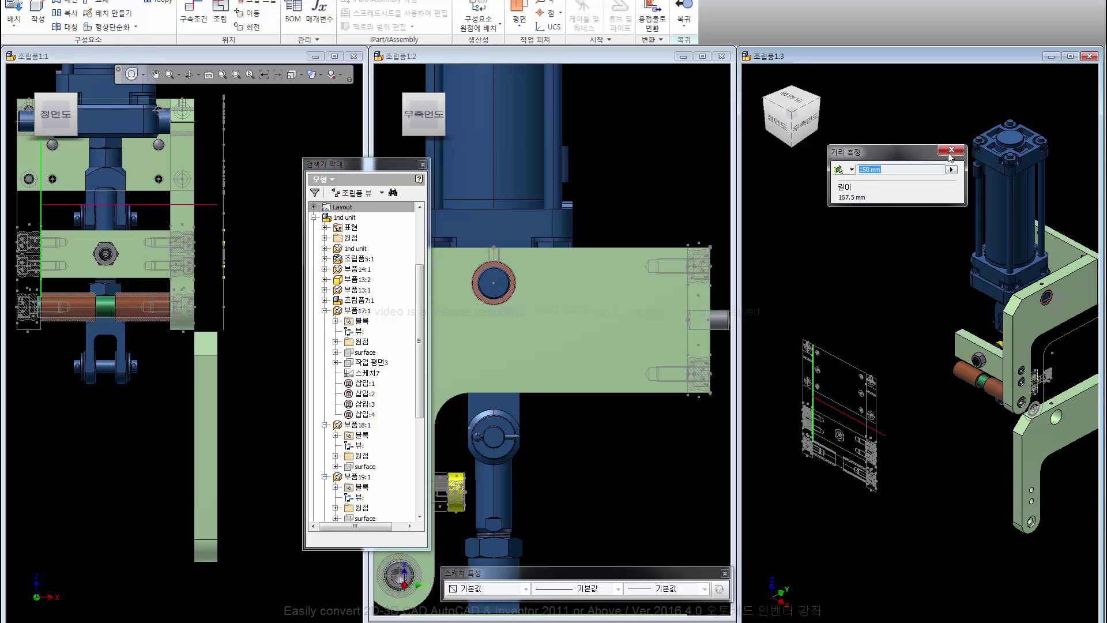
{"action": "left_click", "coordinate": [892, 252]}
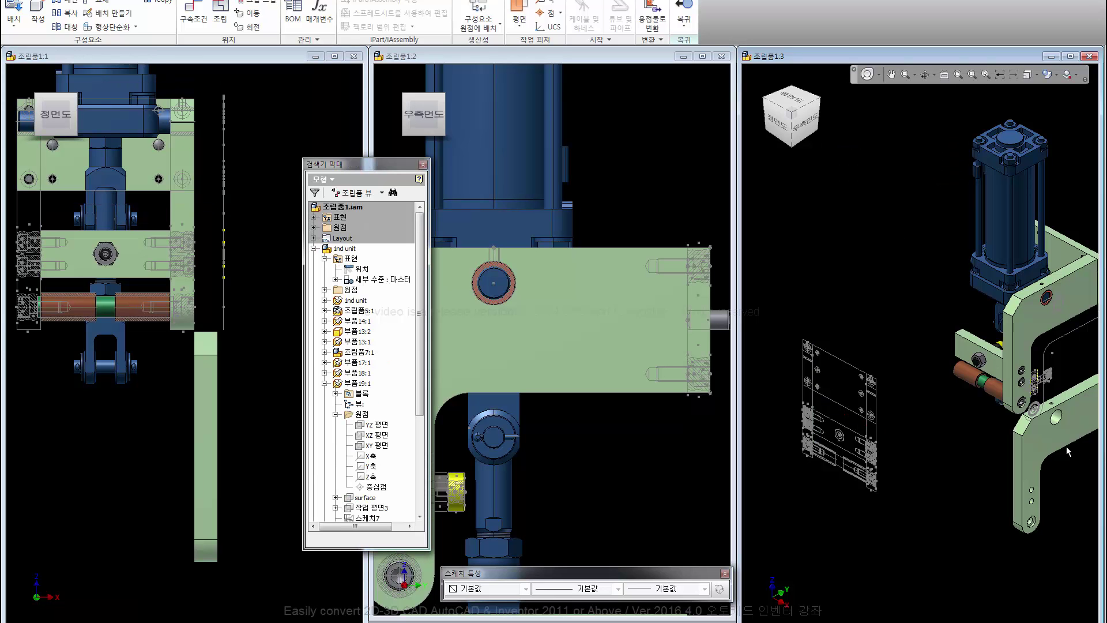
Step: Free-move the mirrored bracket, resetting the move distance to zero
{"action": "left_click", "coordinate": [256, 3]}
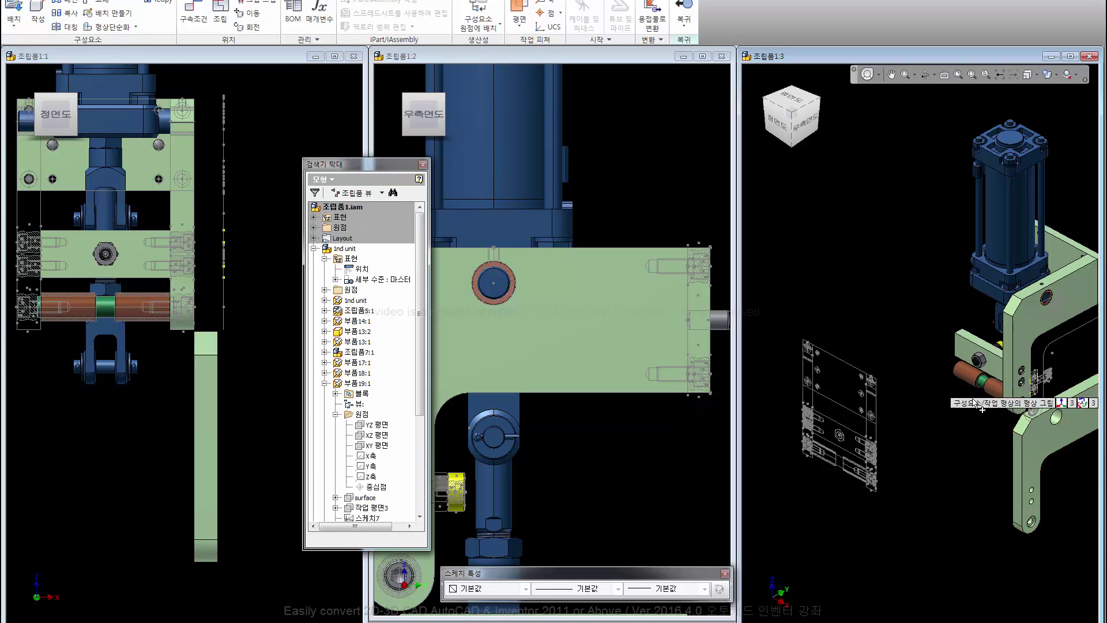
{"action": "left_click", "coordinate": [1017, 430]}
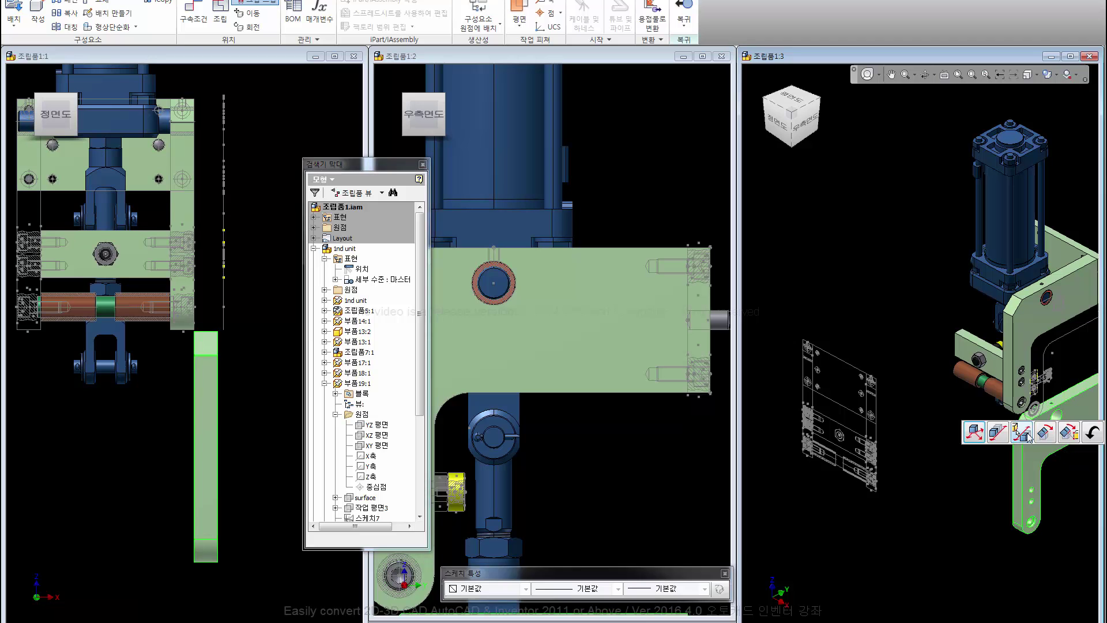
{"action": "left_click", "coordinate": [1003, 429]}
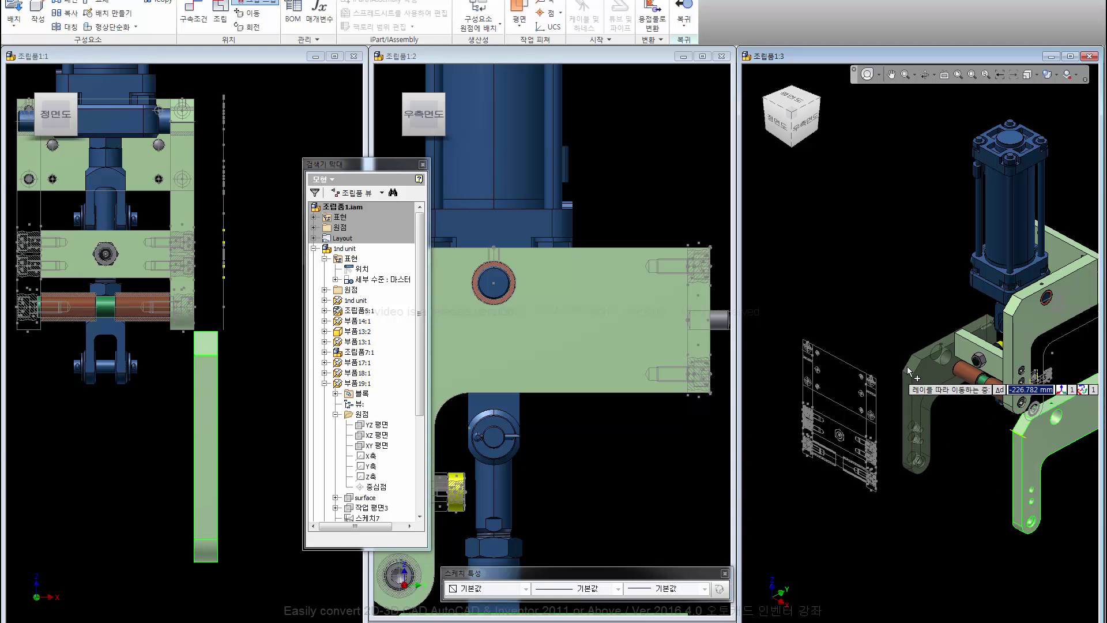
{"action": "type", "text": "-"}
{"action": "key", "text": "BackSpace"}
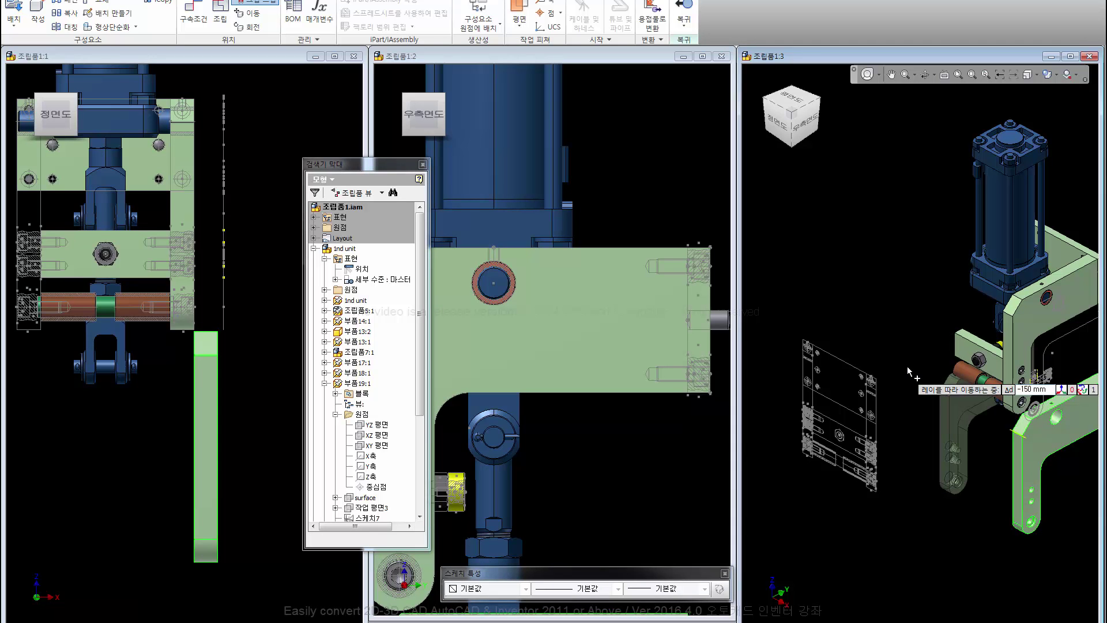
{"action": "right_click", "coordinate": [874, 296]}
{"action": "left_click", "coordinate": [896, 302]}
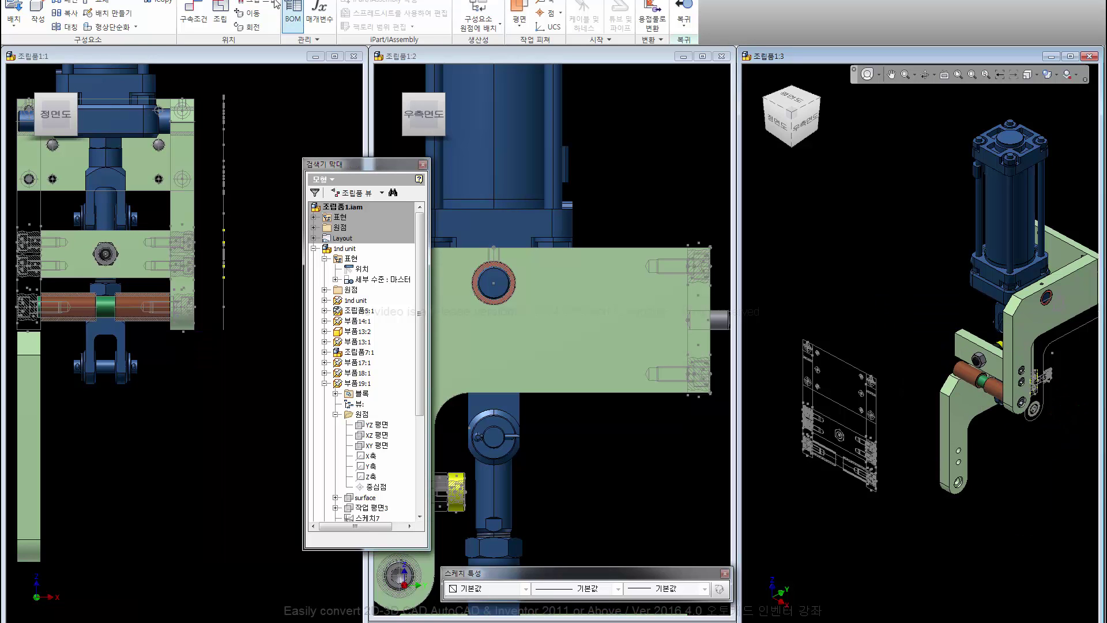
Step: Measure from the plate's top face to the pin axis, giving 197 mm
{"action": "key", "text": "m"}
{"action": "left_click", "coordinate": [1055, 271]}
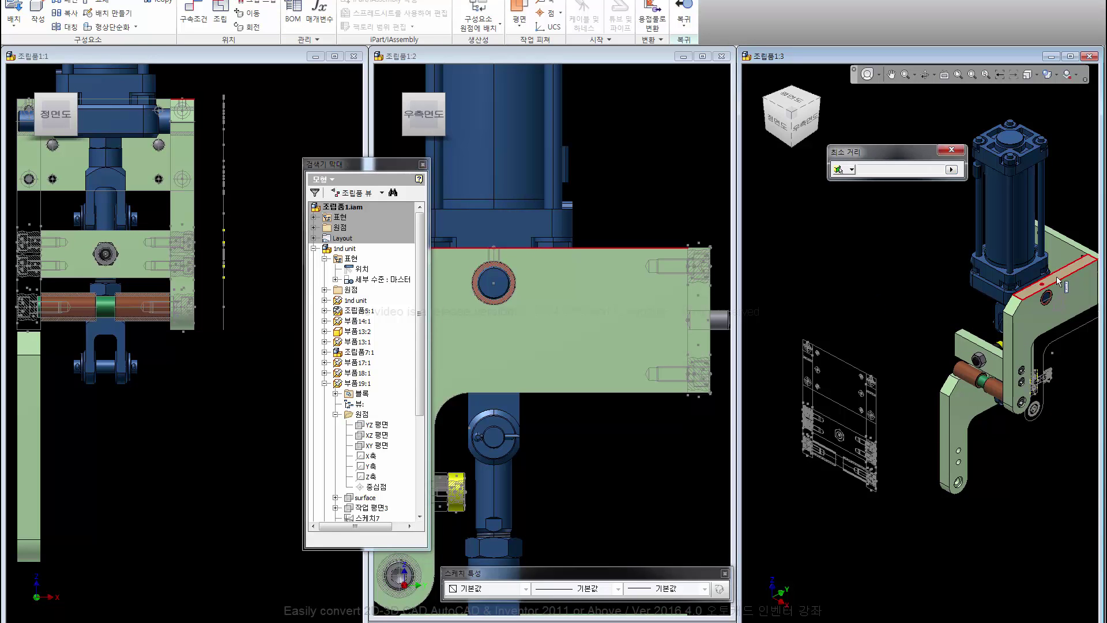
{"action": "scroll", "coordinate": [955, 382], "scroll_direction": "up", "scroll_amount": 3}
{"action": "left_click", "coordinate": [980, 361]}
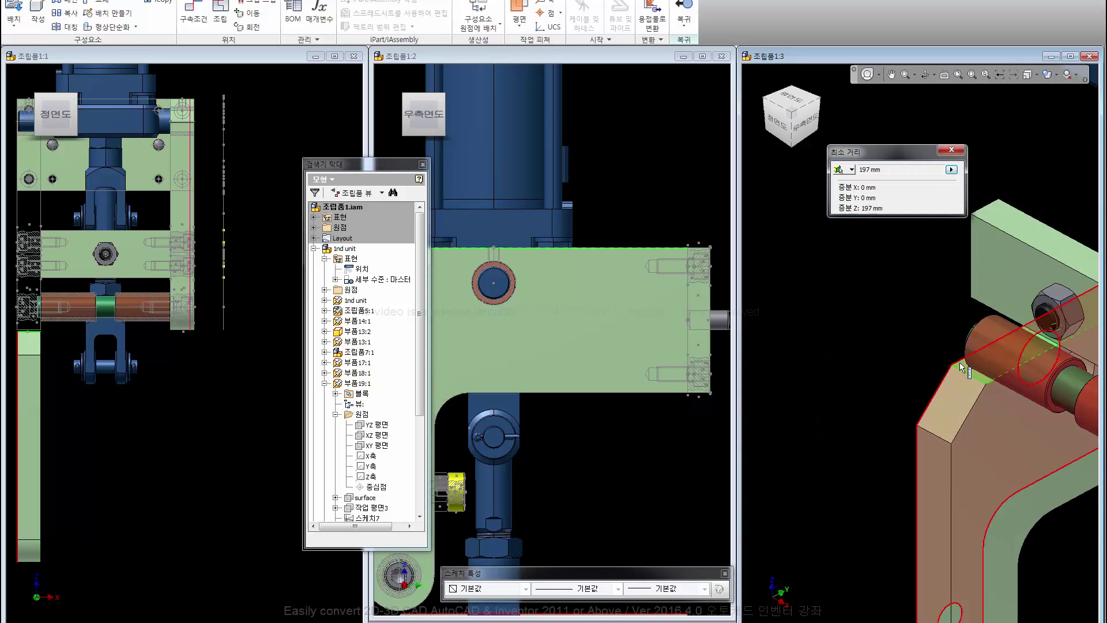
{"action": "left_click", "coordinate": [845, 171]}
{"action": "left_click", "coordinate": [928, 205]}
{"action": "key", "text": "Escape"}
{"action": "scroll", "coordinate": [846, 239], "scroll_direction": "down", "scroll_amount": 3}
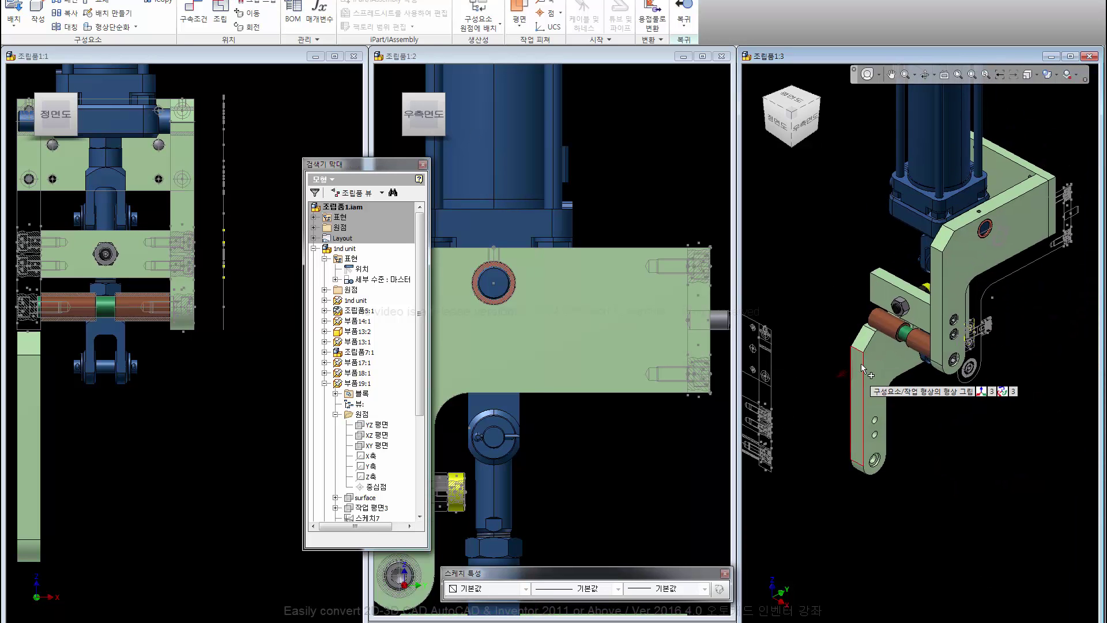
Step: Drag the green lower link arm up about 143 mm to meet the bracket
{"action": "left_click", "coordinate": [865, 372]}
{"action": "left_click_drag", "start_coordinate": [891, 369], "coordinate": [873, 179]}
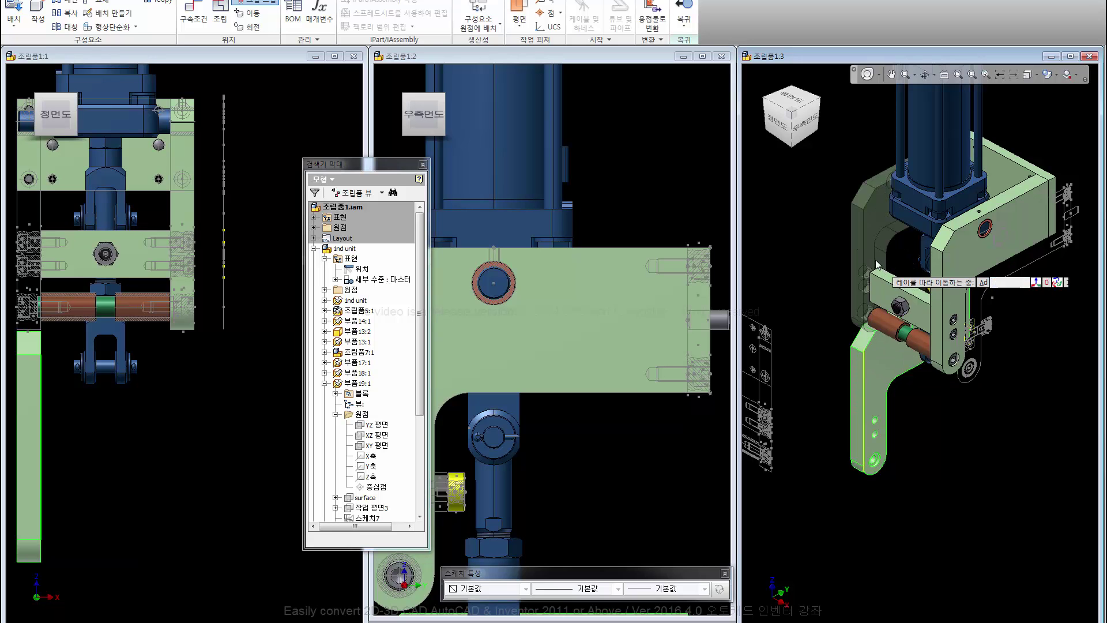
{"action": "right_click", "coordinate": [809, 250]}
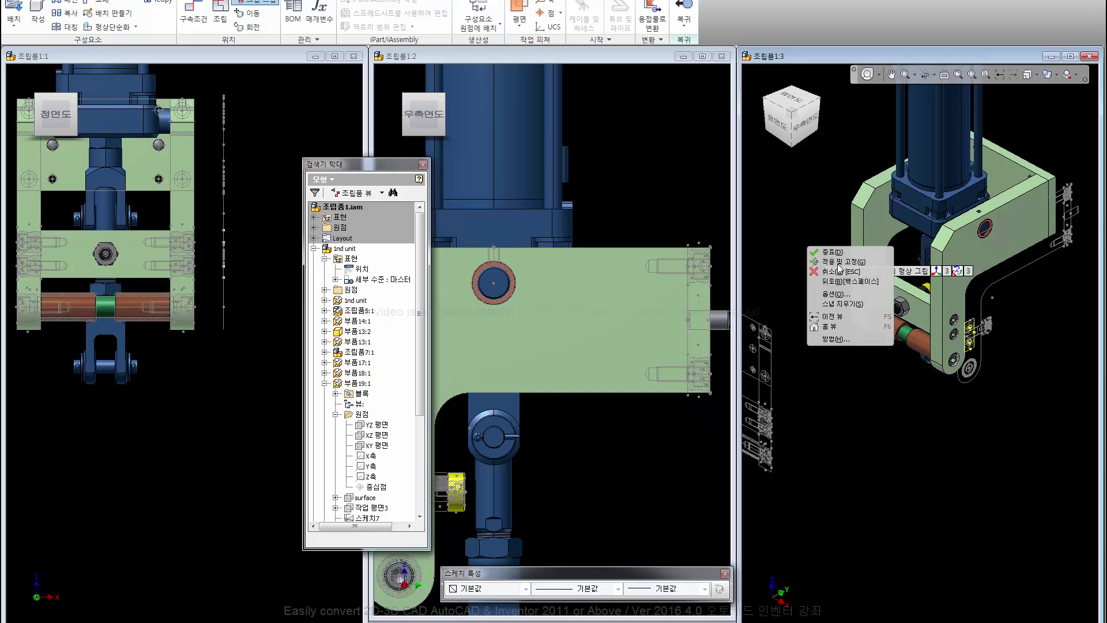
{"action": "left_click", "coordinate": [818, 271]}
Step: Orbit the assembly, then show it from the left side with the ViewCube
{"action": "middle_click_drag", "start_coordinate": [825, 237], "coordinate": [817, 295], "text": "shift"}
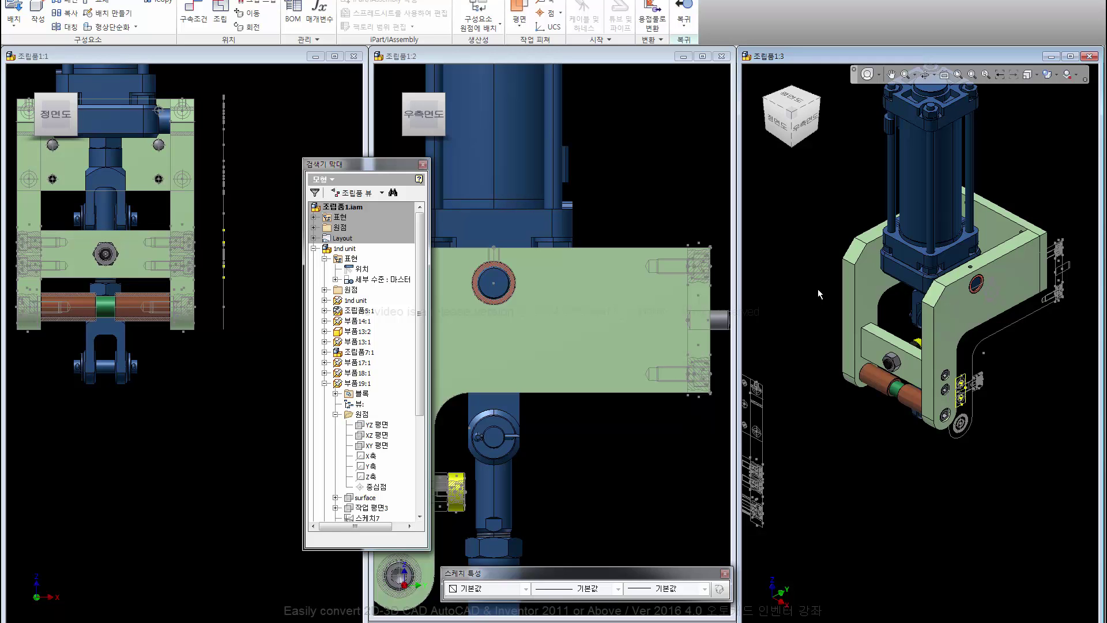
{"action": "middle_click_drag", "start_coordinate": [818, 289], "coordinate": [829, 391], "text": "shift"}
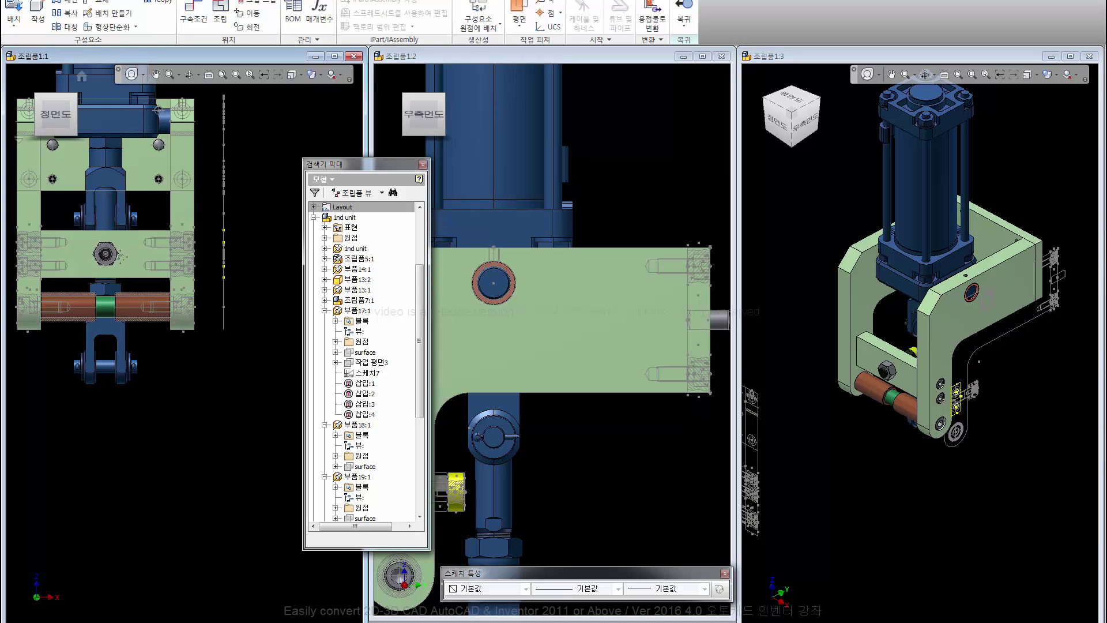
{"action": "scroll", "coordinate": [150, 259], "scroll_direction": "up", "scroll_amount": 3}
{"action": "left_click", "coordinate": [139, 258]}
{"action": "left_click", "coordinate": [947, 507]}
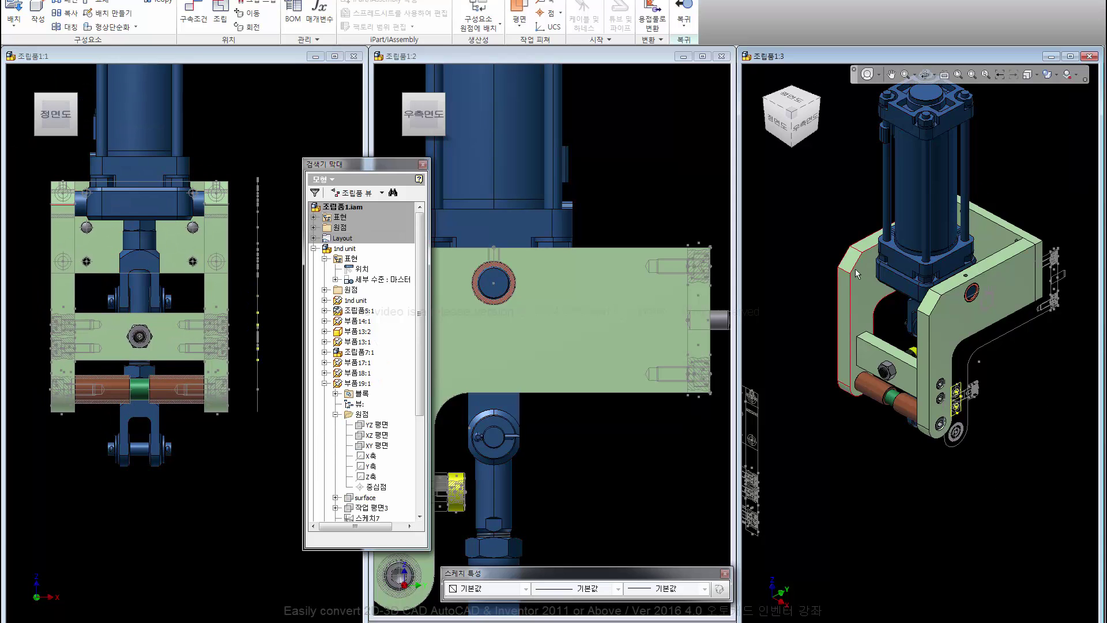
{"action": "left_click", "coordinate": [766, 101]}
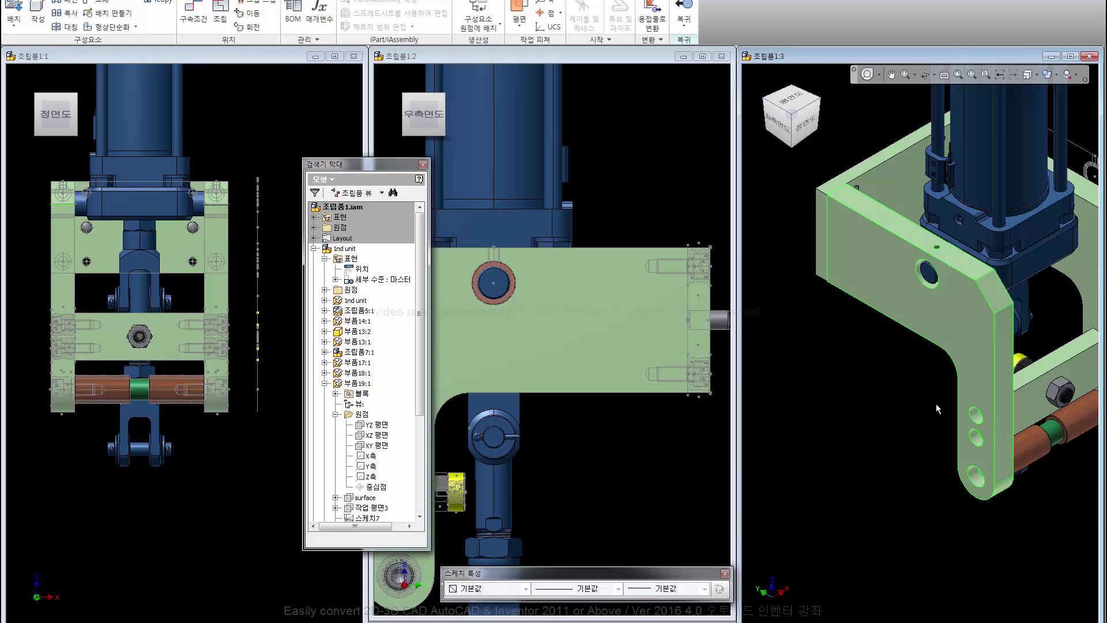
{"action": "left_click", "coordinate": [792, 112]}
{"action": "left_click", "coordinate": [793, 110]}
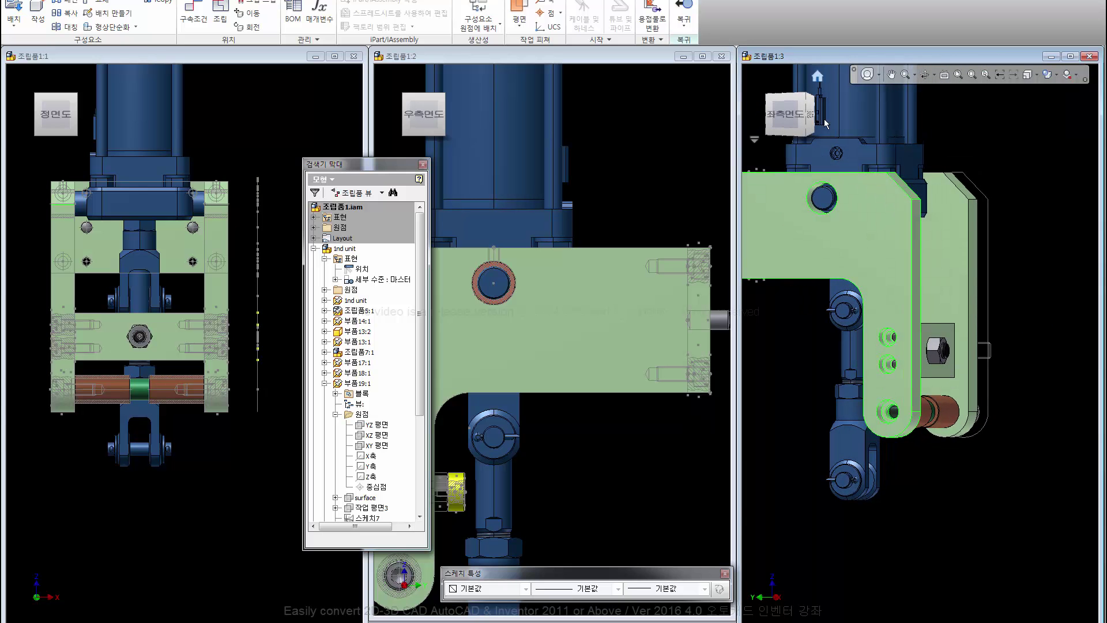
{"action": "scroll", "coordinate": [55, 344], "scroll_direction": "down", "scroll_amount": 5}
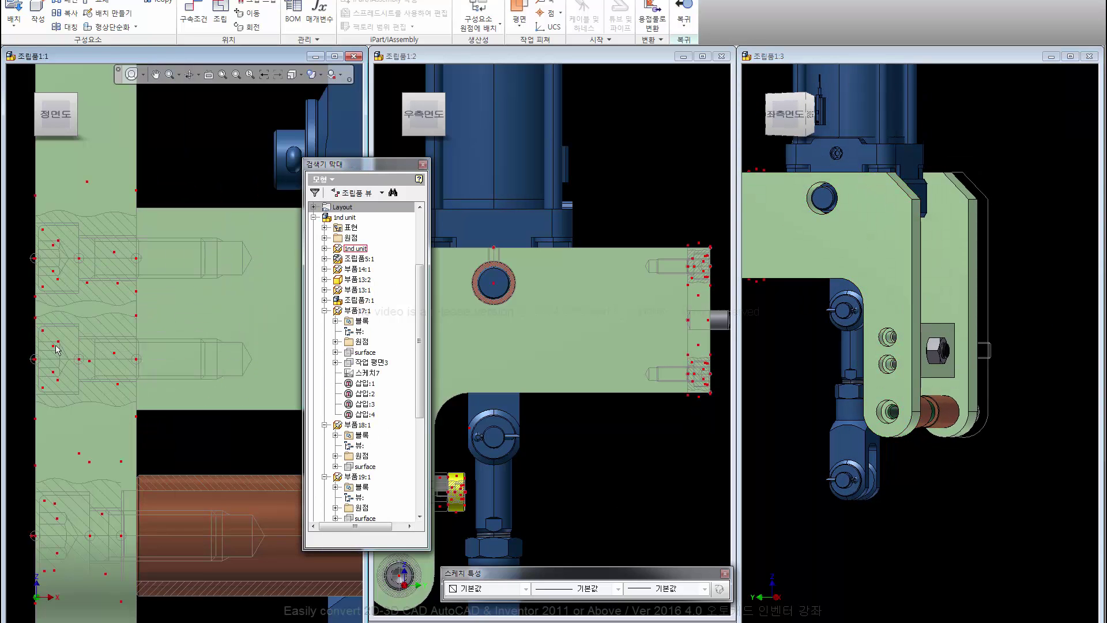
{"action": "left_click", "coordinate": [878, 538]}
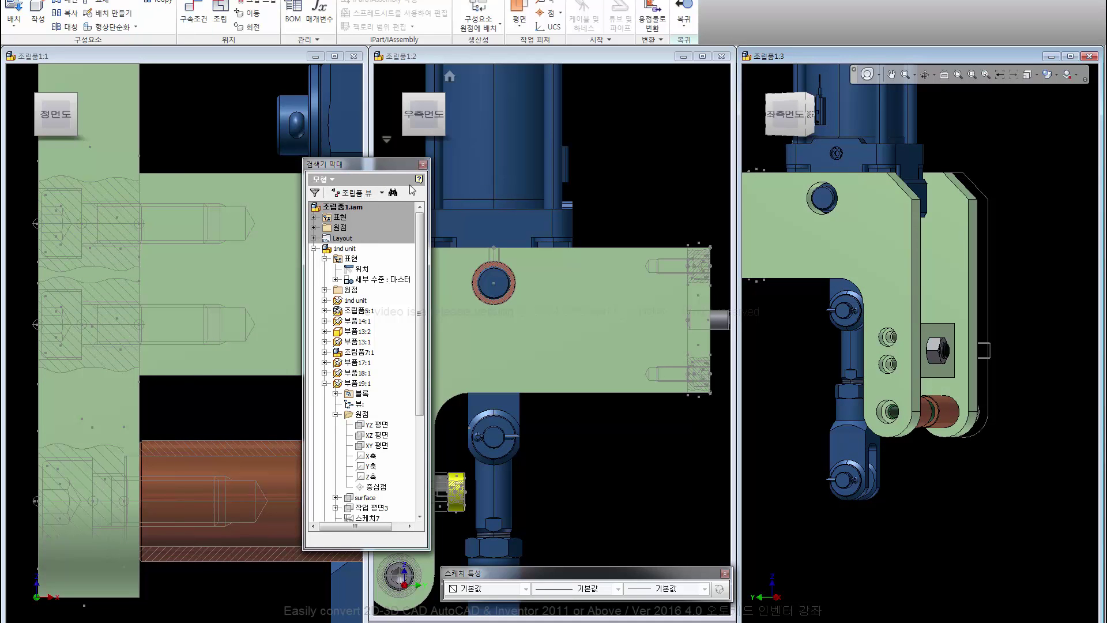
Step: From Content Center favourites, insert three JIS B 1176 screws lengthened to fit the link-arm holes
{"action": "left_click", "coordinate": [322, 180]}
{"action": "left_click", "coordinate": [340, 205]}
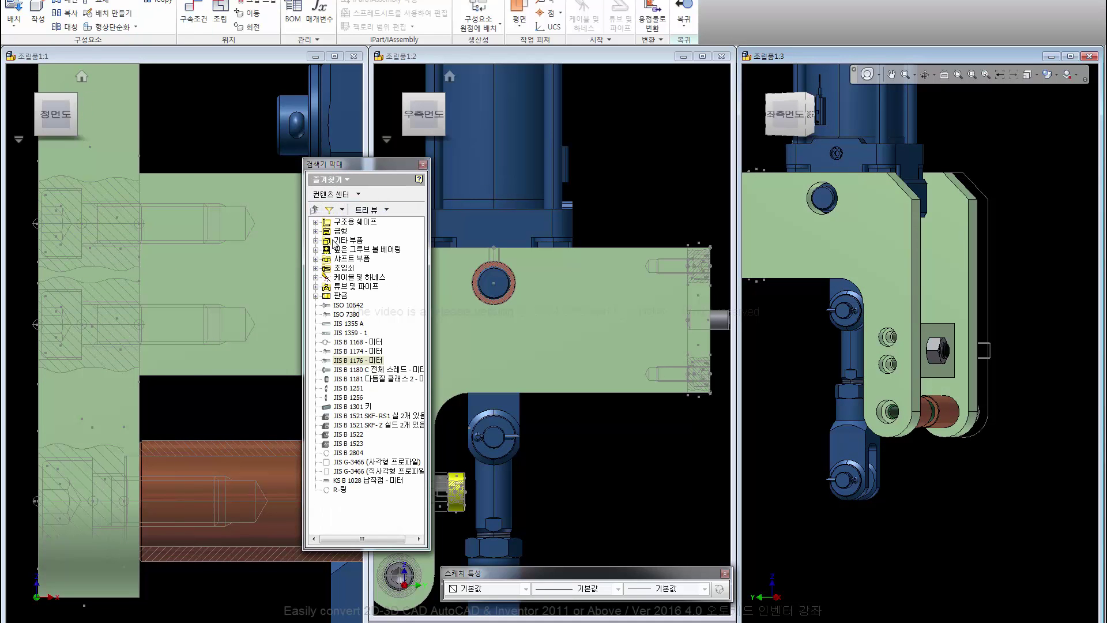
{"action": "left_click_drag", "start_coordinate": [329, 363], "coordinate": [893, 414]}
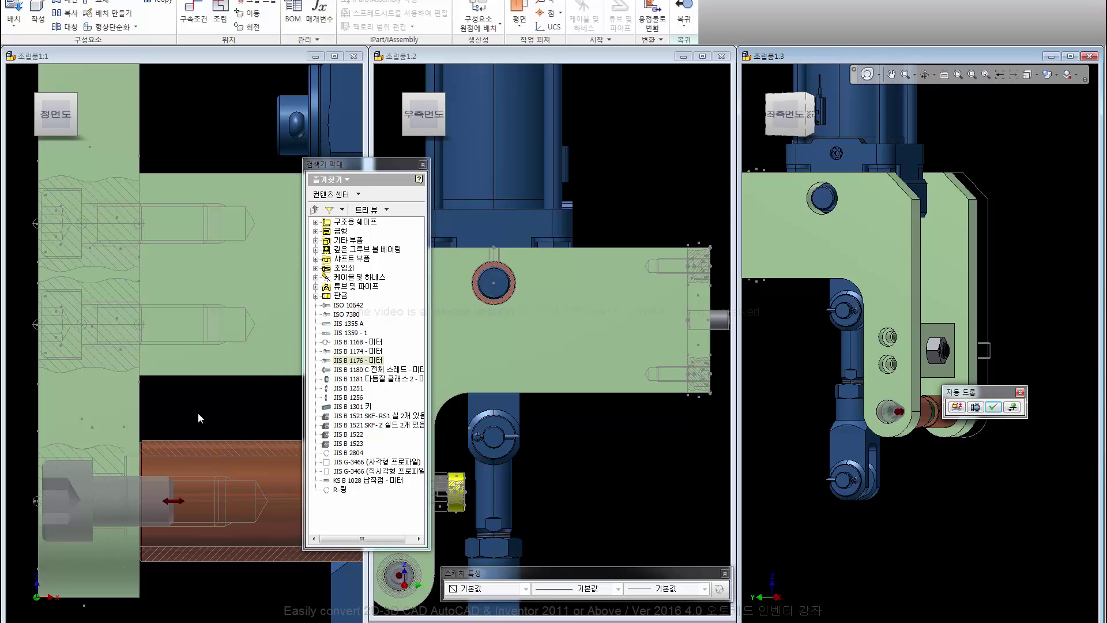
{"action": "left_click_drag", "start_coordinate": [207, 511], "coordinate": [210, 512]}
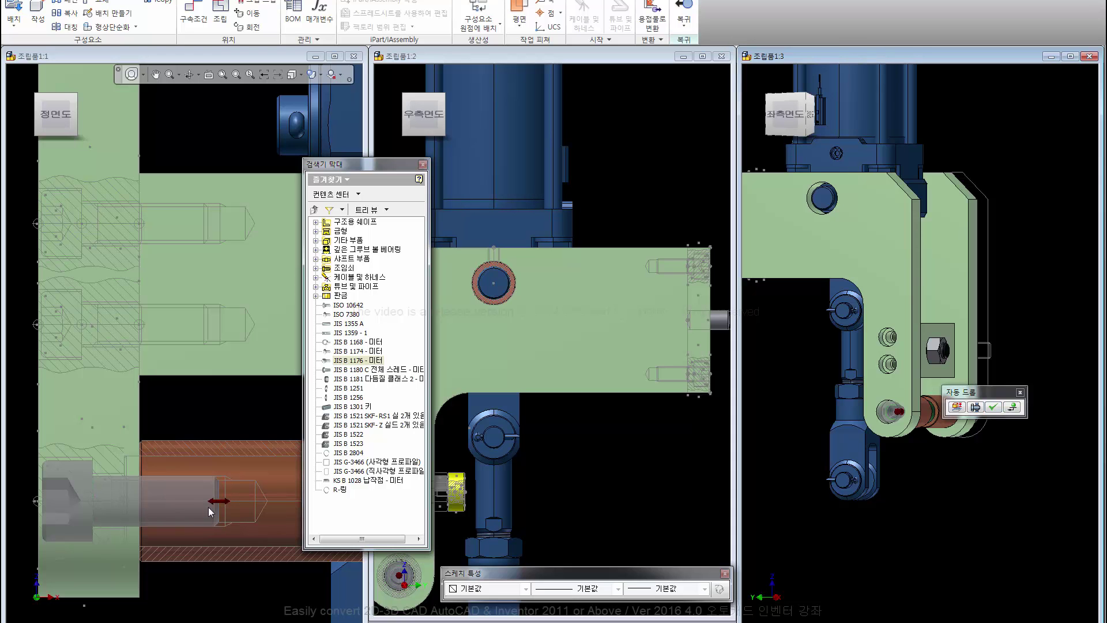
{"action": "left_click", "coordinate": [991, 407]}
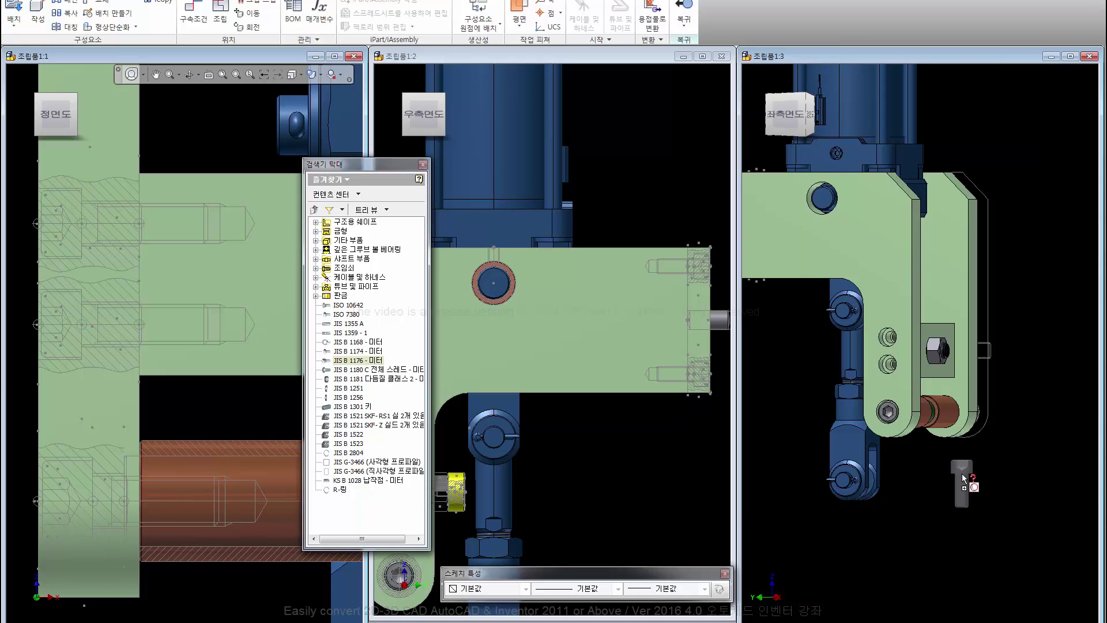
{"action": "left_click", "coordinate": [889, 369]}
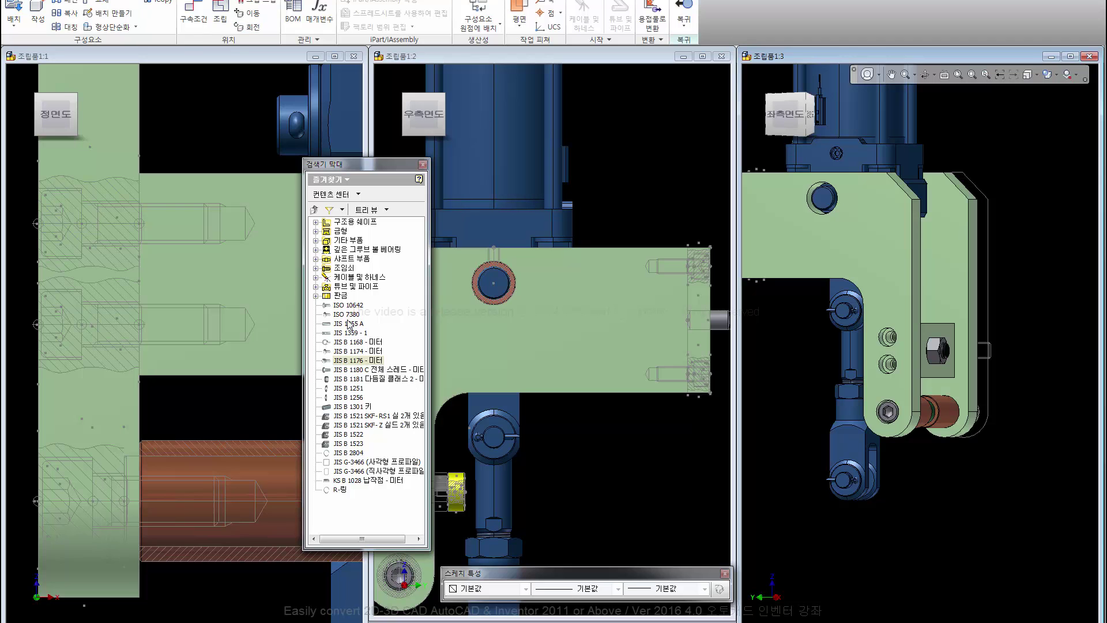
{"action": "mouse_move", "coordinate": [339, 361]}
{"action": "left_mouse_down"}
{"action": "mouse_move", "coordinate": [843, 394]}
{"action": "mouse_move", "coordinate": [888, 364]}
{"action": "left_mouse_up"}
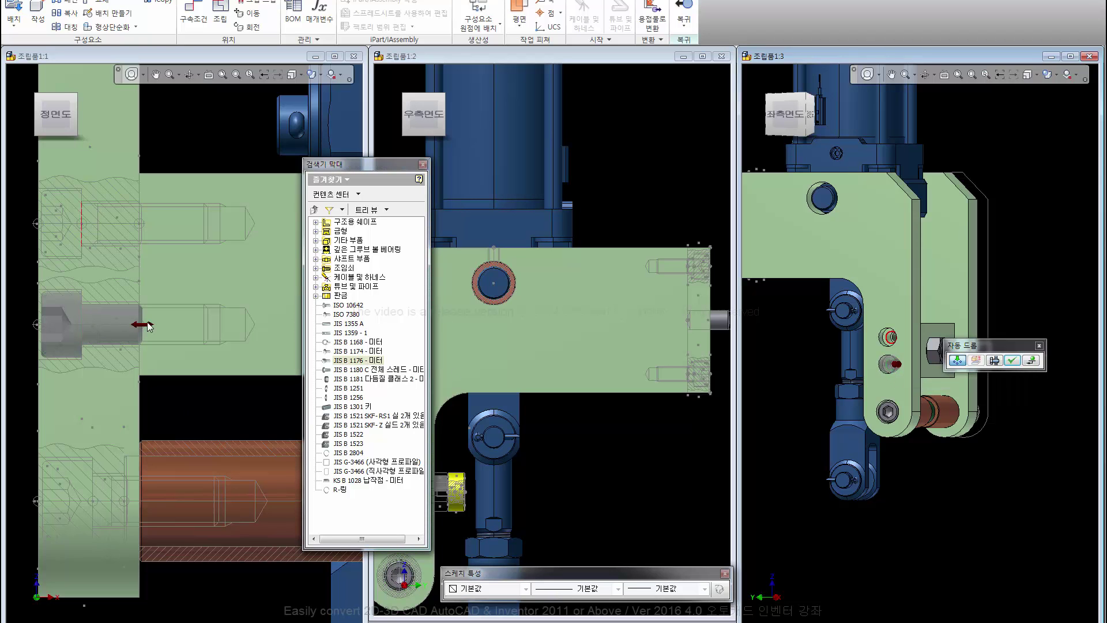
{"action": "left_click_drag", "start_coordinate": [175, 331], "coordinate": [208, 326]}
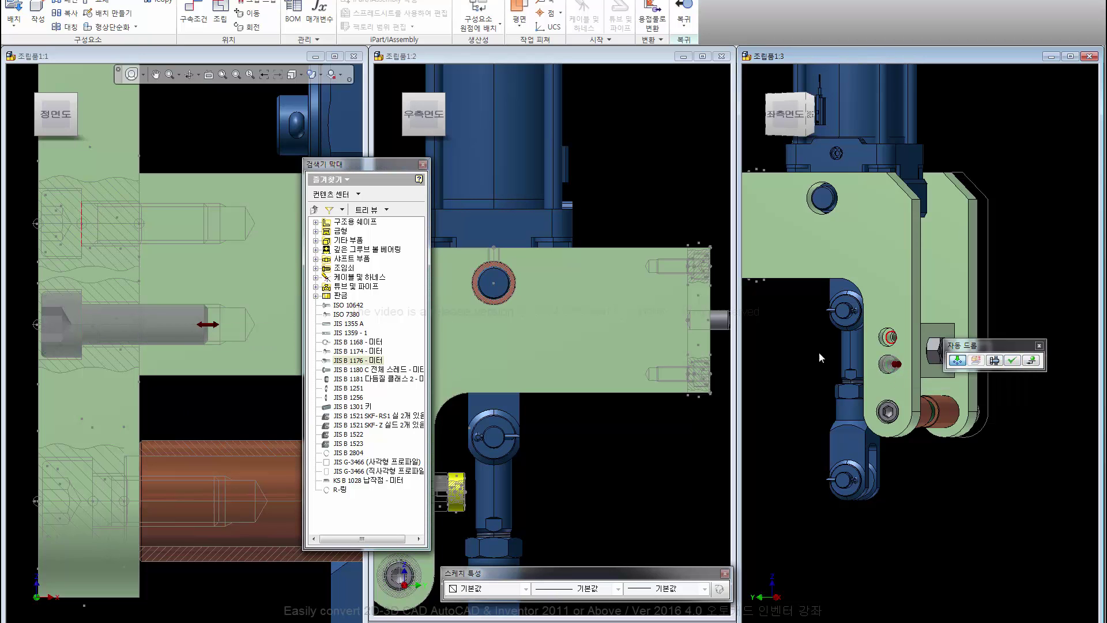
{"action": "left_click", "coordinate": [1033, 361]}
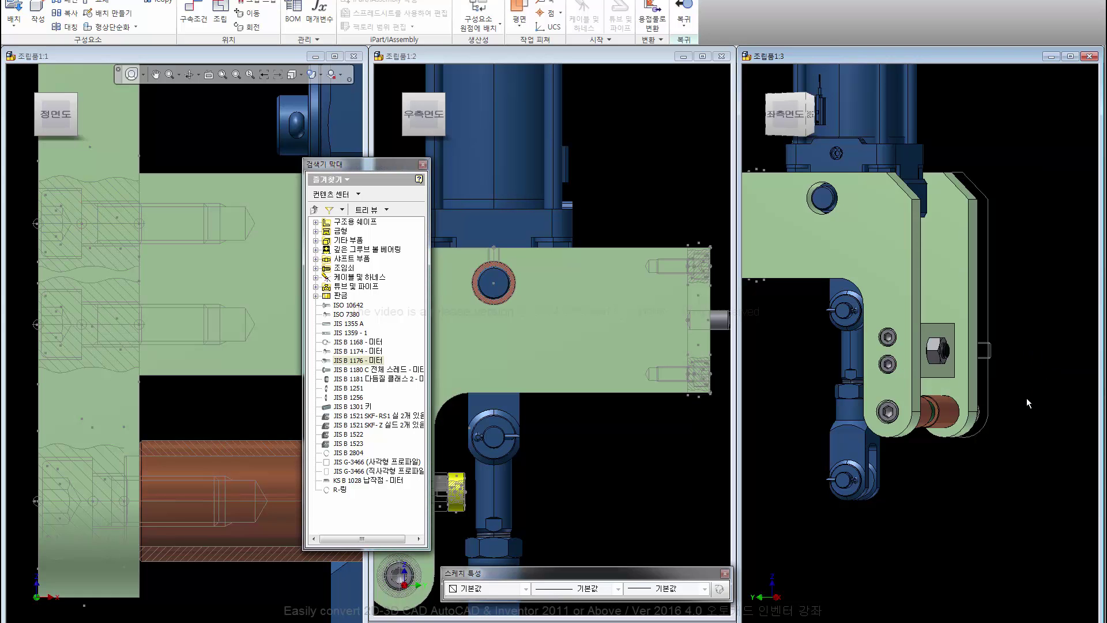
{"action": "middle_click_drag", "start_coordinate": [1005, 423], "coordinate": [987, 434]}
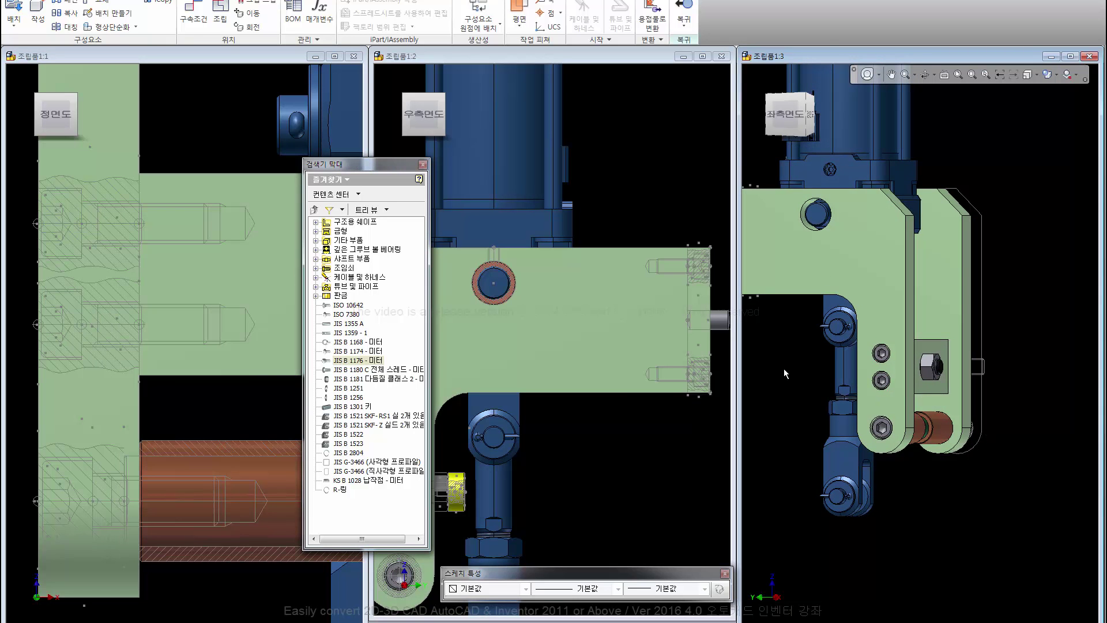
Step: Reorient the 3D view from above and recentre the assembly in the front view
{"action": "left_click", "coordinate": [813, 112]}
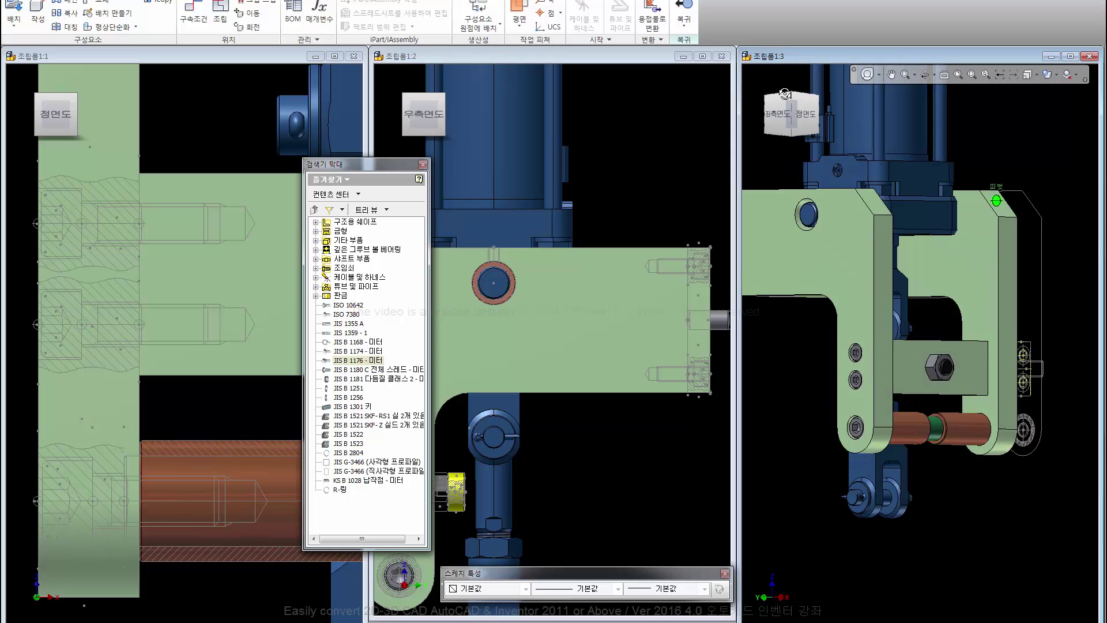
{"action": "left_click_drag", "start_coordinate": [785, 94], "coordinate": [785, 158]}
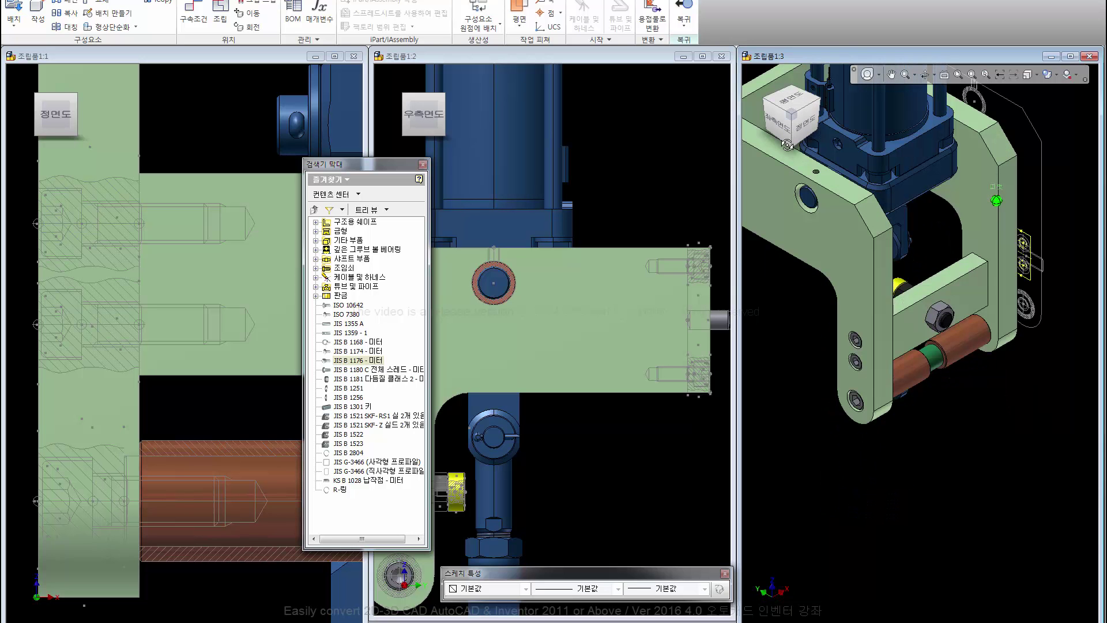
{"action": "middle_click_drag", "start_coordinate": [808, 321], "coordinate": [829, 438]}
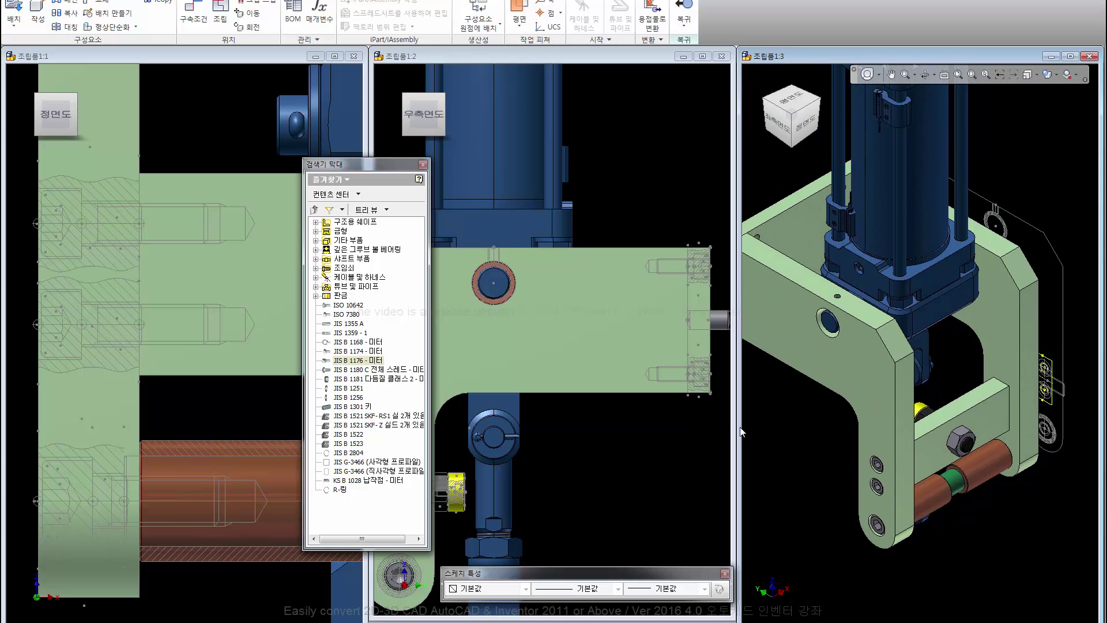
{"action": "left_click", "coordinate": [222, 144]}
{"action": "scroll", "coordinate": [110, 294], "scroll_direction": "up", "scroll_amount": 5}
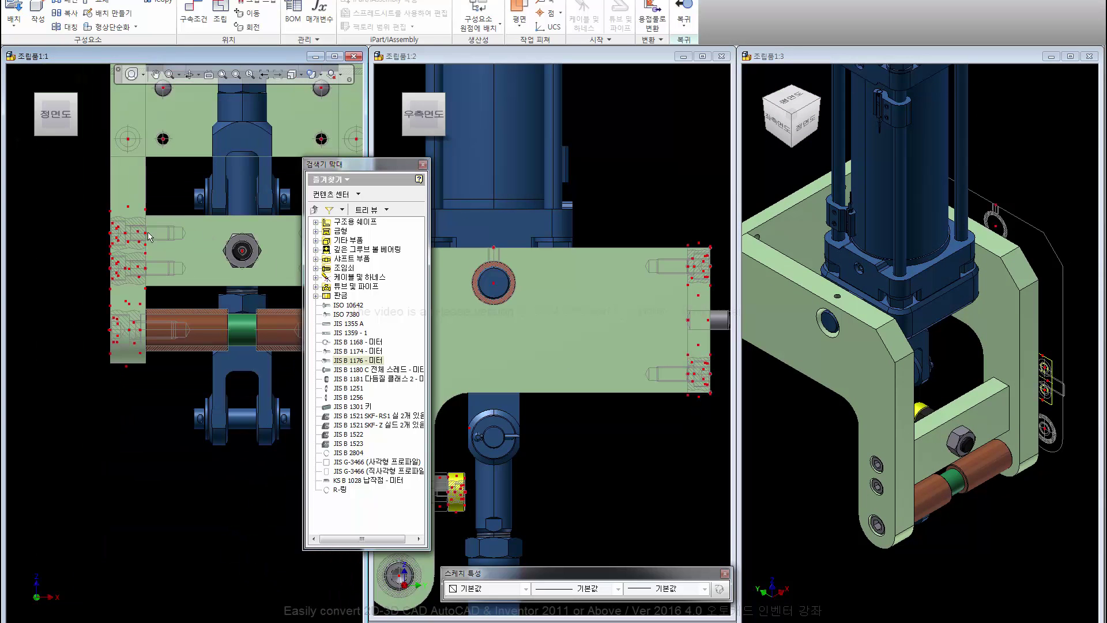
{"action": "scroll", "coordinate": [109, 294], "scroll_direction": "down", "scroll_amount": 2}
{"action": "scroll", "coordinate": [110, 294], "scroll_direction": "down", "scroll_amount": 2}
{"action": "middle_click_drag", "start_coordinate": [110, 295], "coordinate": [118, 301]}
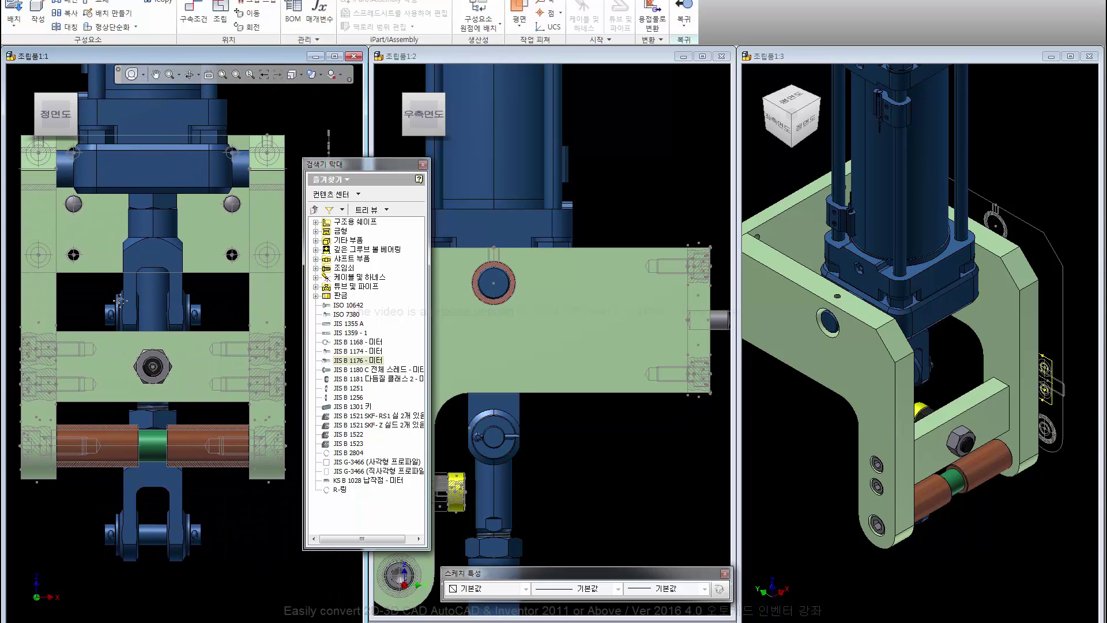
Step: Choose part 부품18:1 in the upper hole as the component to pattern
{"action": "left_click", "coordinate": [579, 437]}
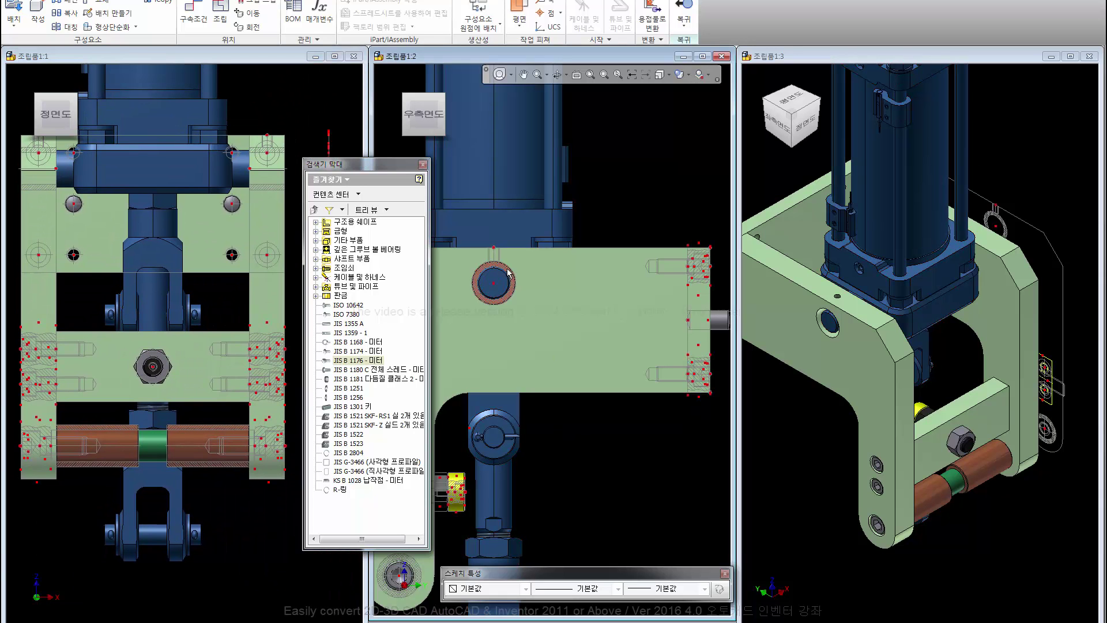
{"action": "left_click", "coordinate": [508, 273]}
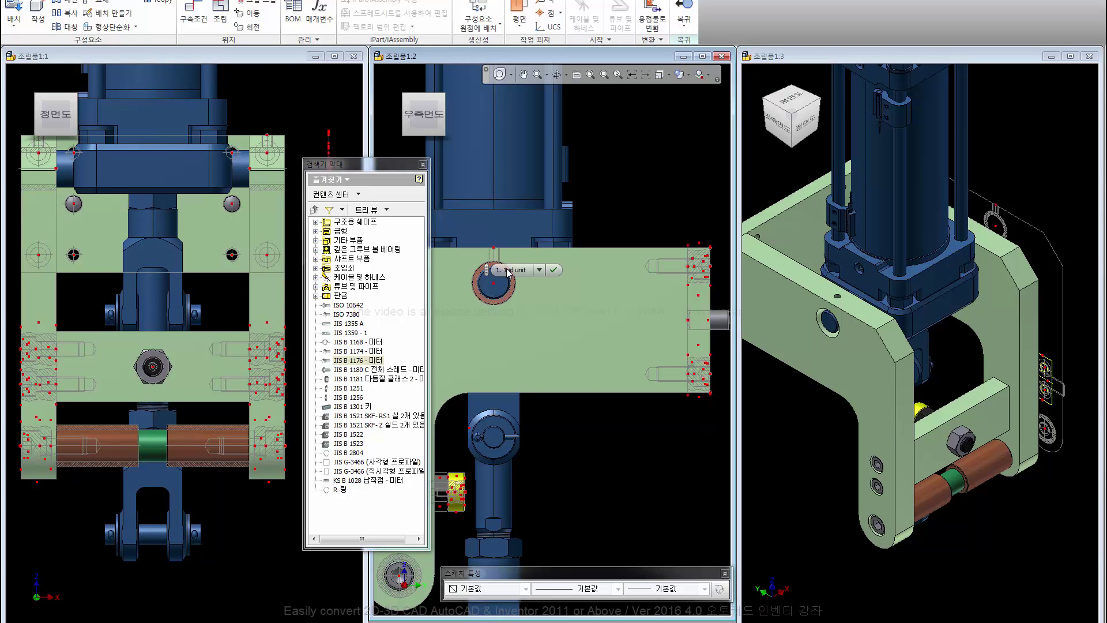
{"action": "left_click", "coordinate": [541, 273]}
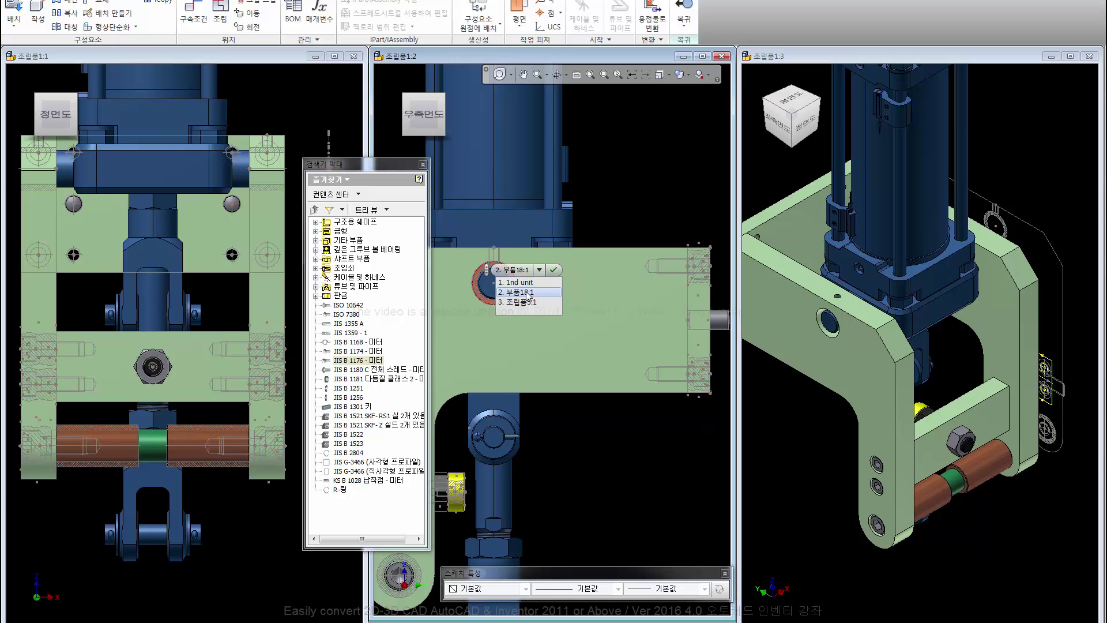
{"action": "left_click", "coordinate": [526, 293]}
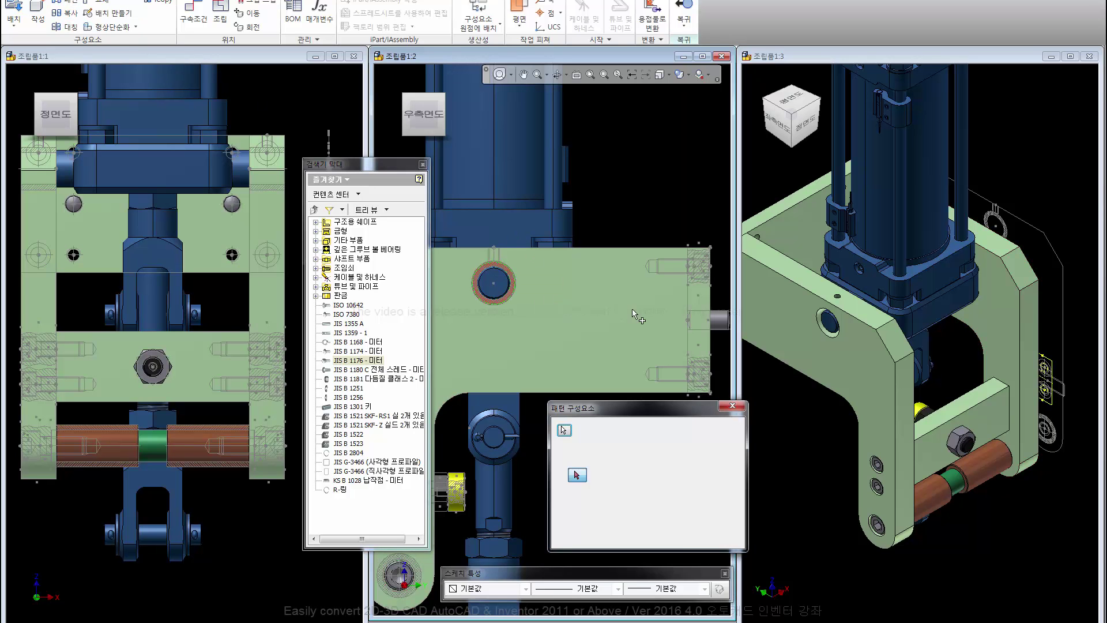
Step: Switch to a rectangular pattern with the column direction along a bracket edge
{"action": "left_click", "coordinate": [589, 448]}
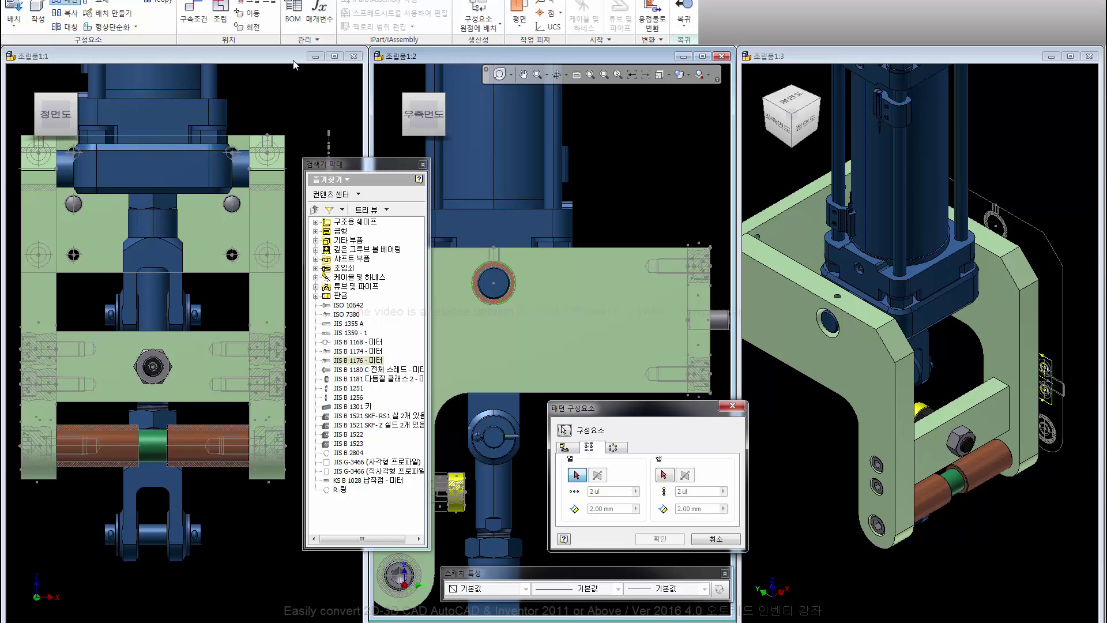
{"action": "left_click", "coordinate": [274, 170]}
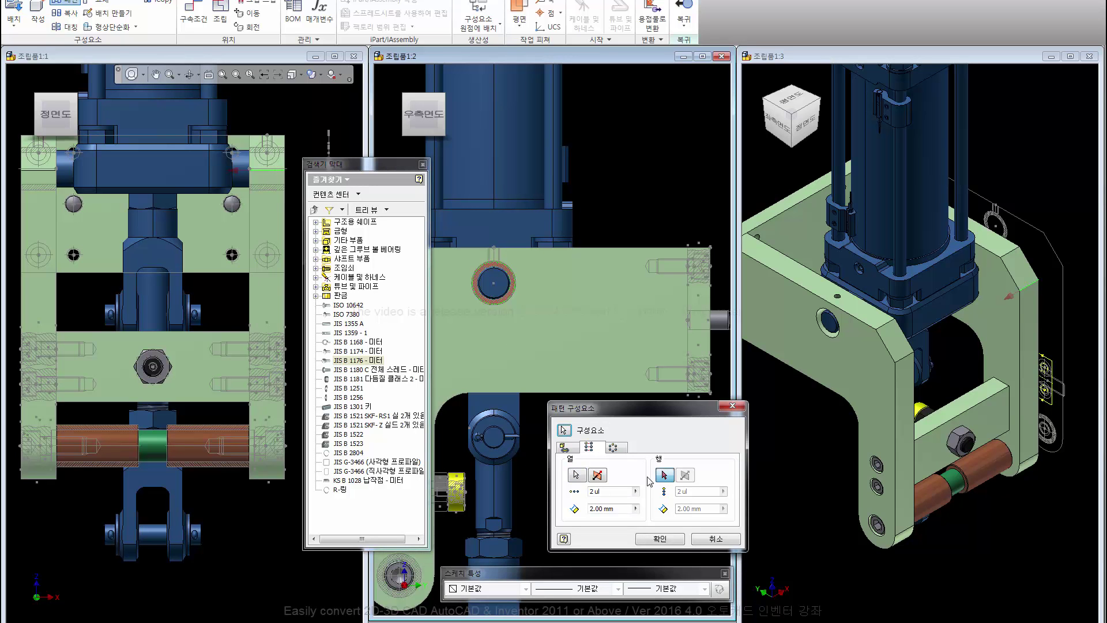
{"action": "left_click", "coordinate": [636, 509]}
{"action": "left_click", "coordinate": [305, 120]}
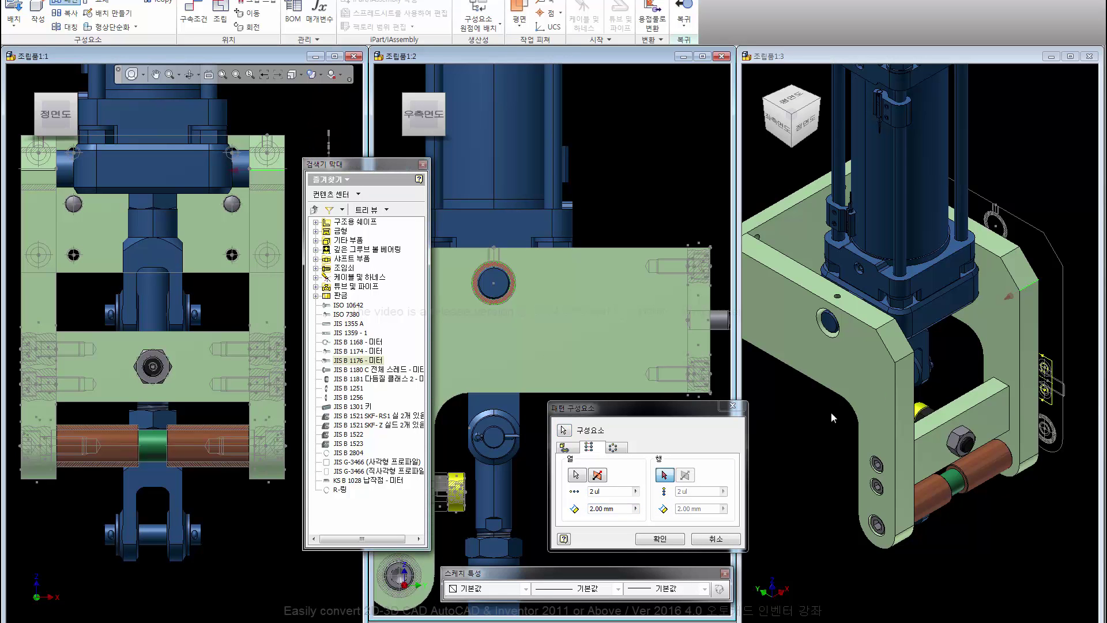
{"action": "left_click", "coordinate": [808, 411]}
{"action": "scroll", "coordinate": [845, 418], "scroll_direction": "down", "scroll_amount": 3}
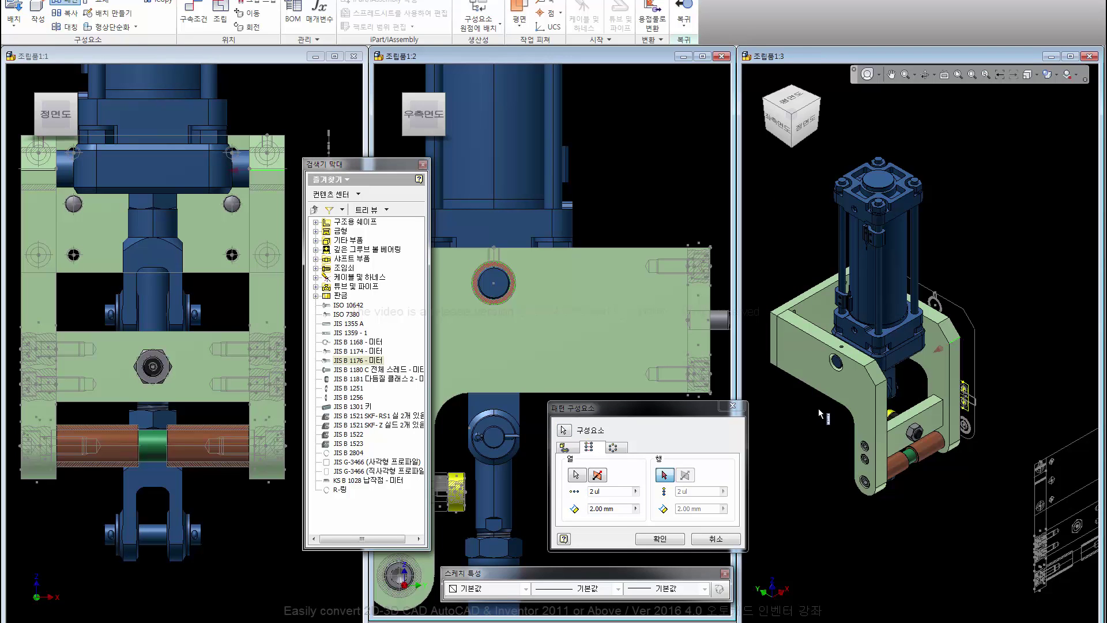
{"action": "scroll", "coordinate": [932, 458], "scroll_direction": "down", "scroll_amount": 2}
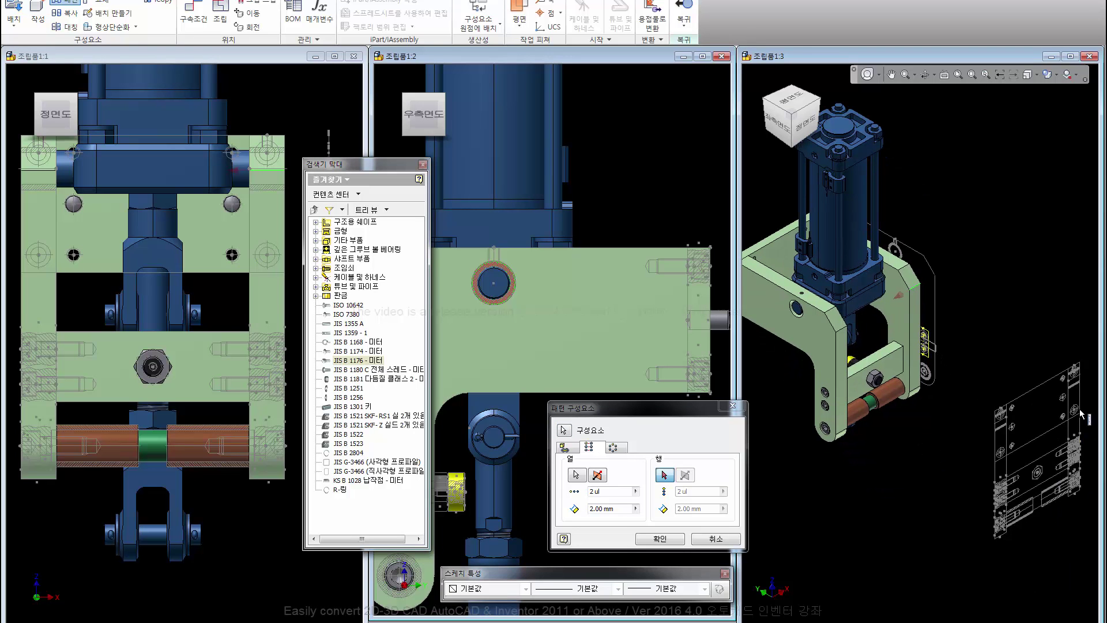
{"action": "scroll", "coordinate": [1081, 365], "scroll_direction": "up", "scroll_amount": 5}
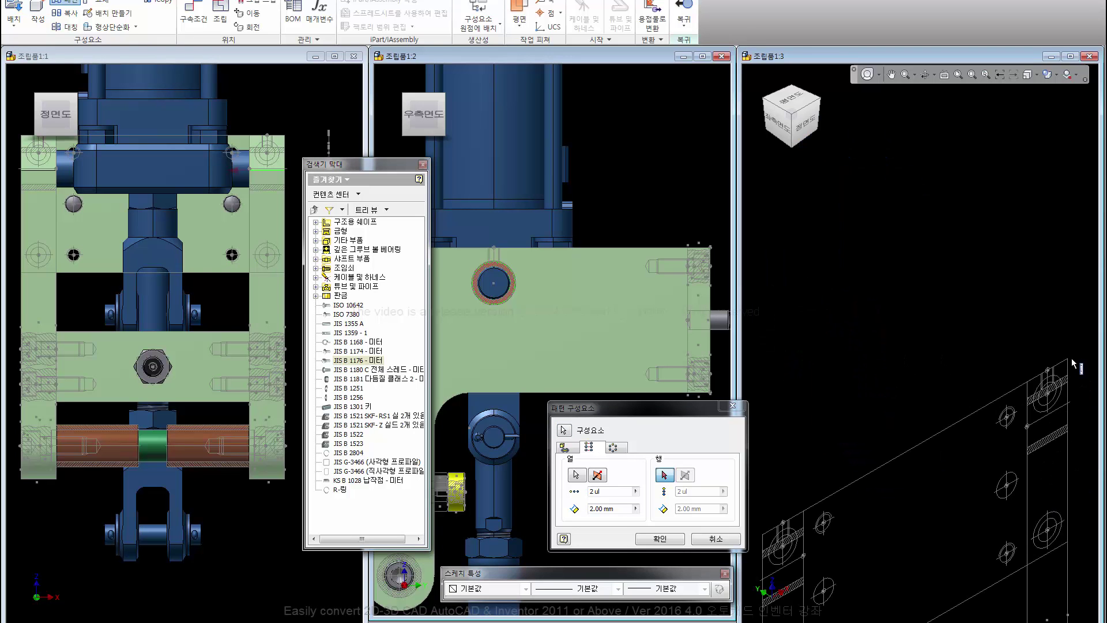
{"action": "scroll", "coordinate": [1070, 362], "scroll_direction": "down", "scroll_amount": 2}
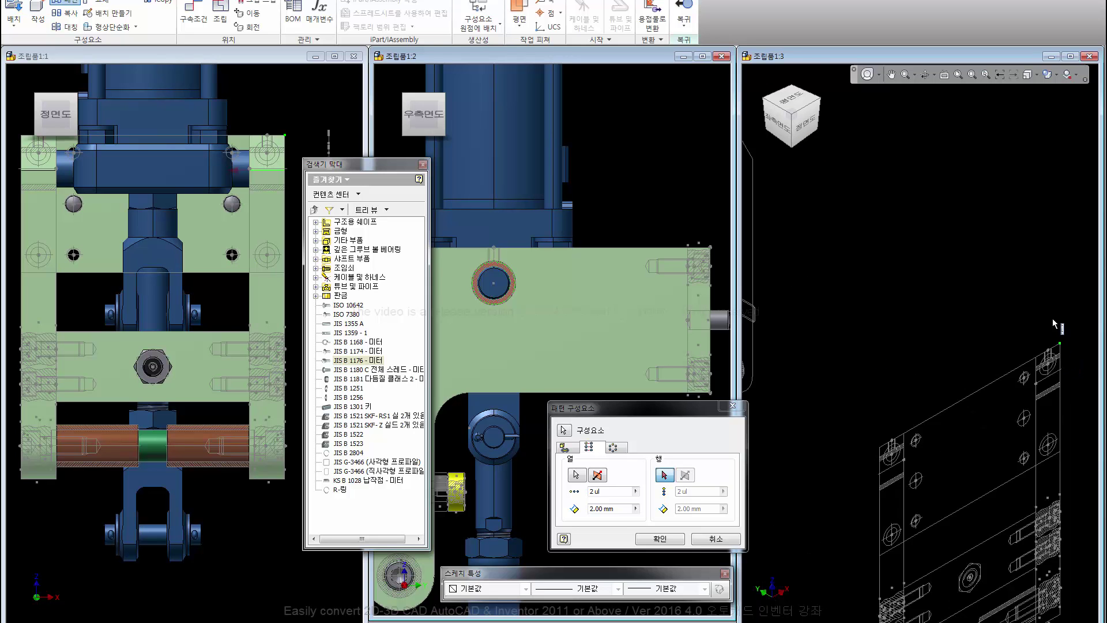
{"action": "scroll", "coordinate": [1062, 370], "scroll_direction": "down", "scroll_amount": 2}
Step: Set column spacing to 130 mm, flip the direction and apply the pattern
{"action": "left_click", "coordinate": [969, 426]}
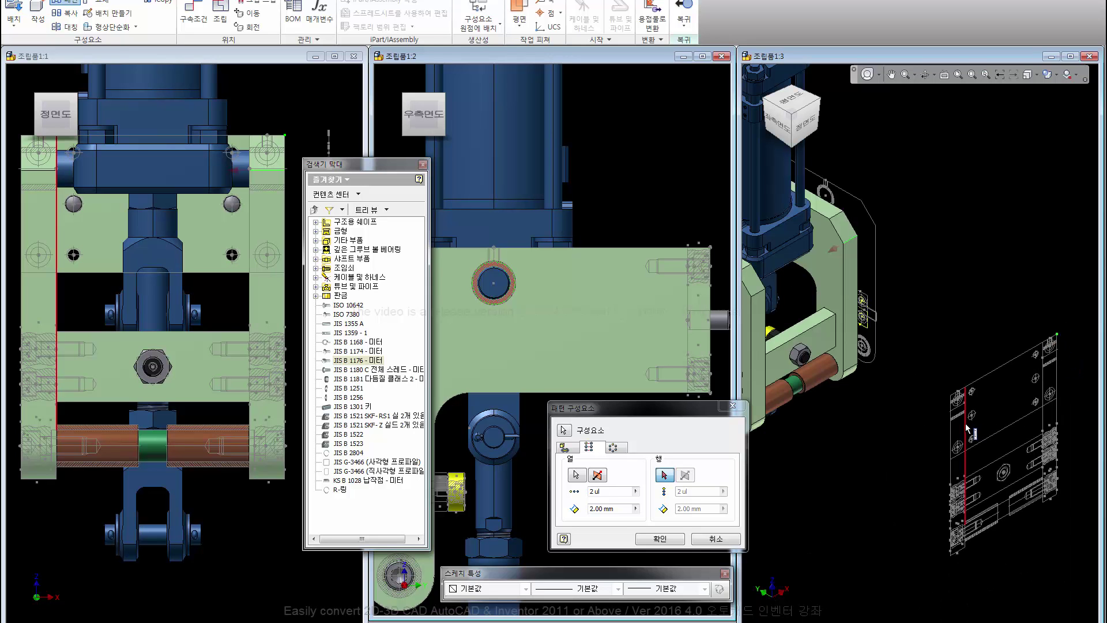
{"action": "left_click", "coordinate": [921, 334]}
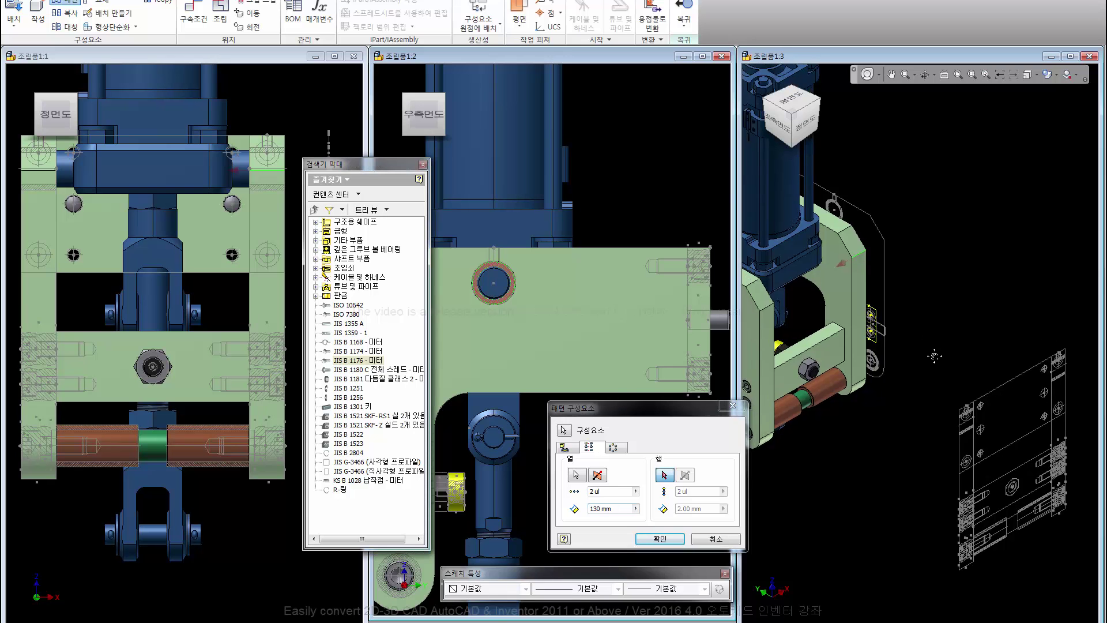
{"action": "scroll", "coordinate": [954, 388], "scroll_direction": "down", "scroll_amount": 3}
{"action": "scroll", "coordinate": [808, 306], "scroll_direction": "up", "scroll_amount": 3}
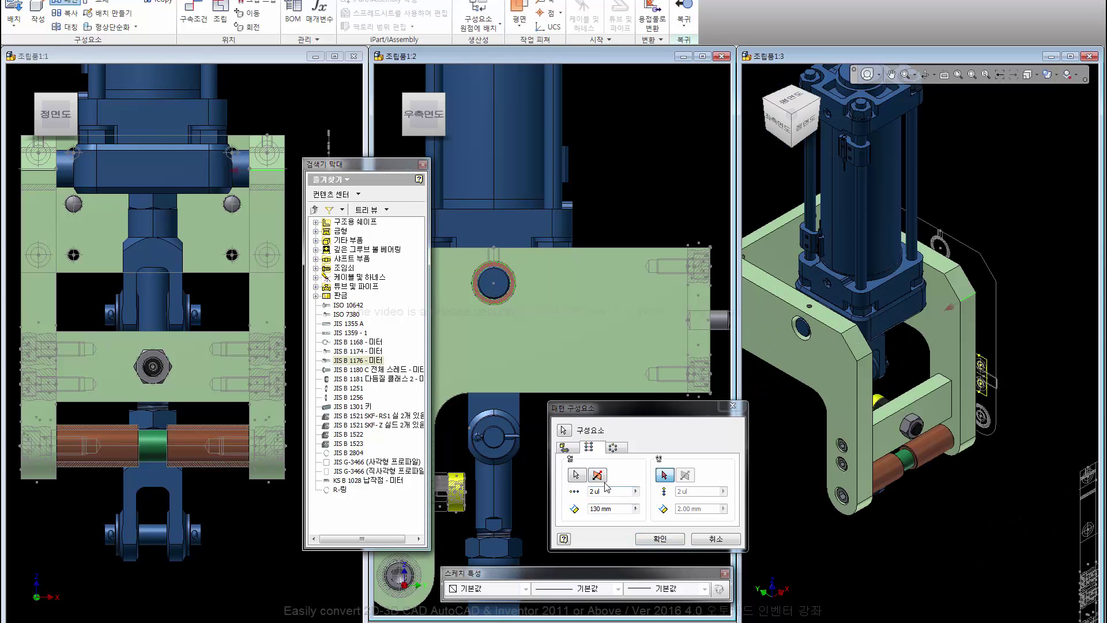
{"action": "left_click", "coordinate": [598, 474]}
{"action": "left_click", "coordinate": [598, 474]}
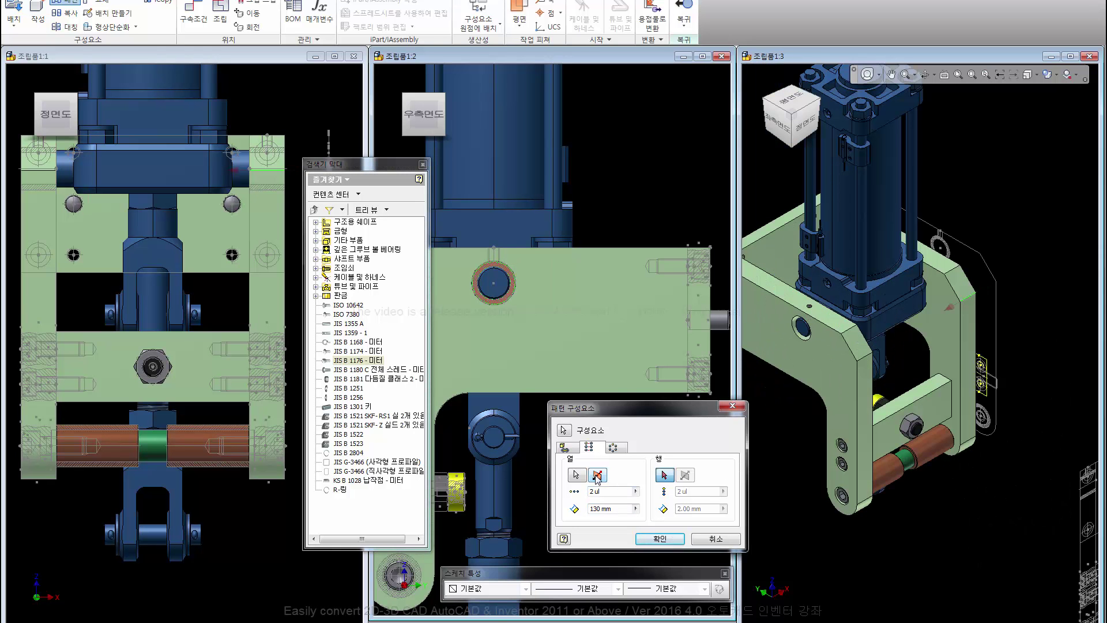
{"action": "left_click", "coordinate": [660, 539]}
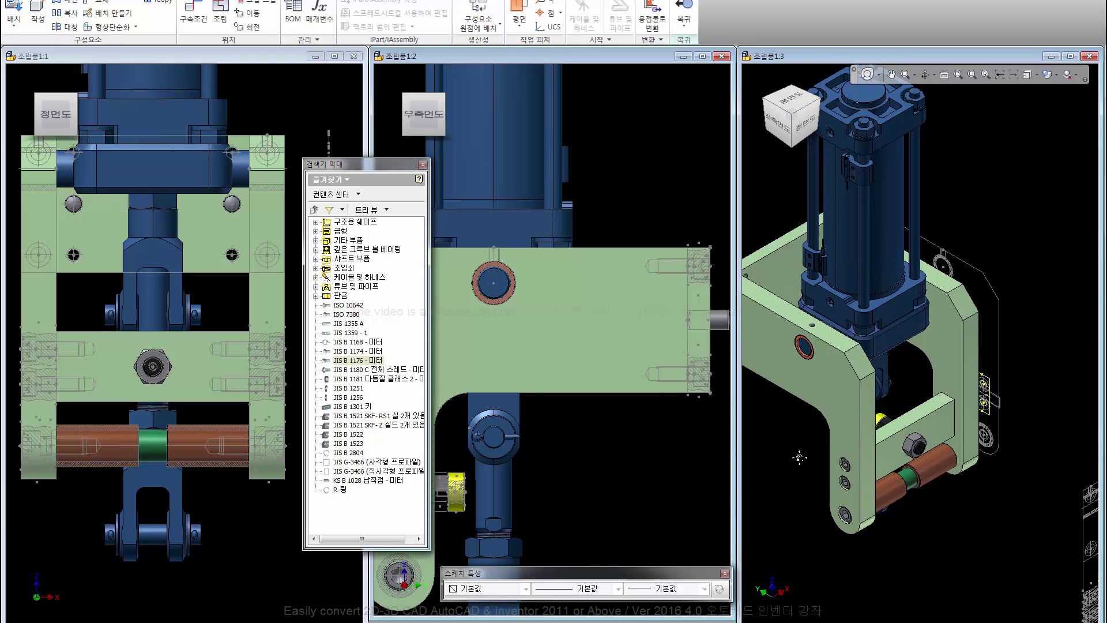
{"action": "middle_click_drag", "start_coordinate": [797, 460], "coordinate": [820, 440]}
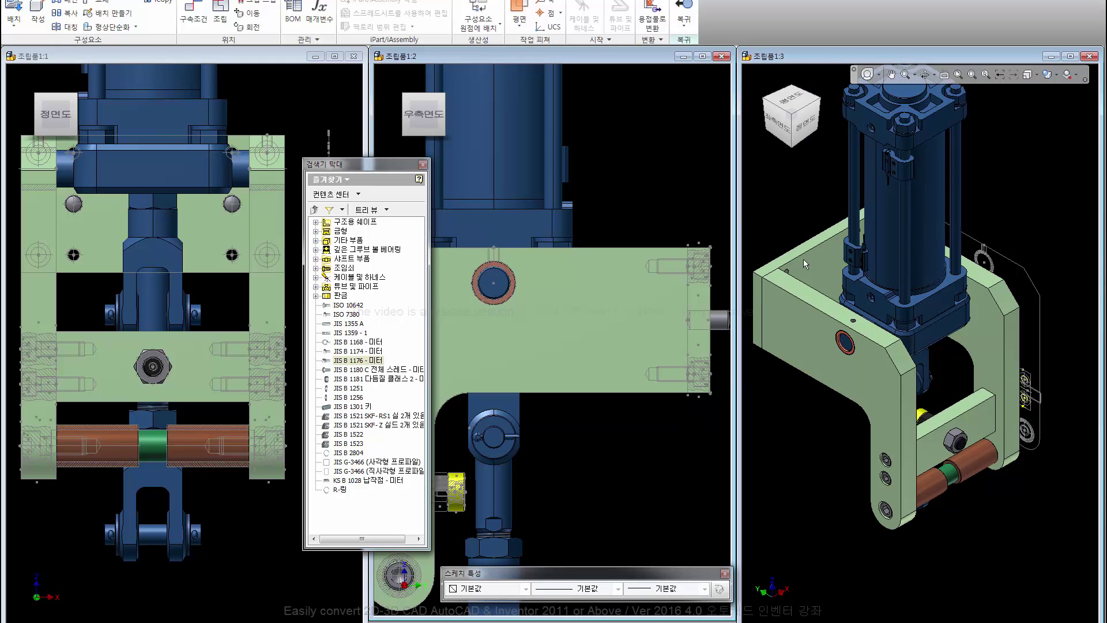
Step: Show the assembly model tree in the browser and select the green plate 부품19_MIR:1
{"action": "left_click", "coordinate": [333, 179]}
{"action": "left_click", "coordinate": [341, 221]}
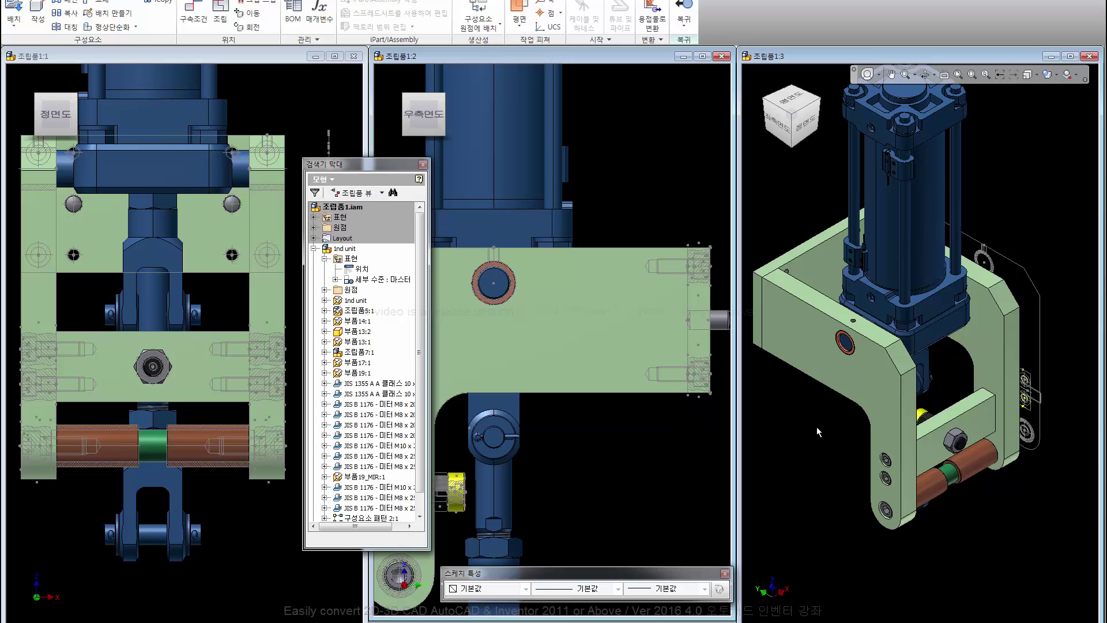
{"action": "left_click", "coordinate": [801, 340]}
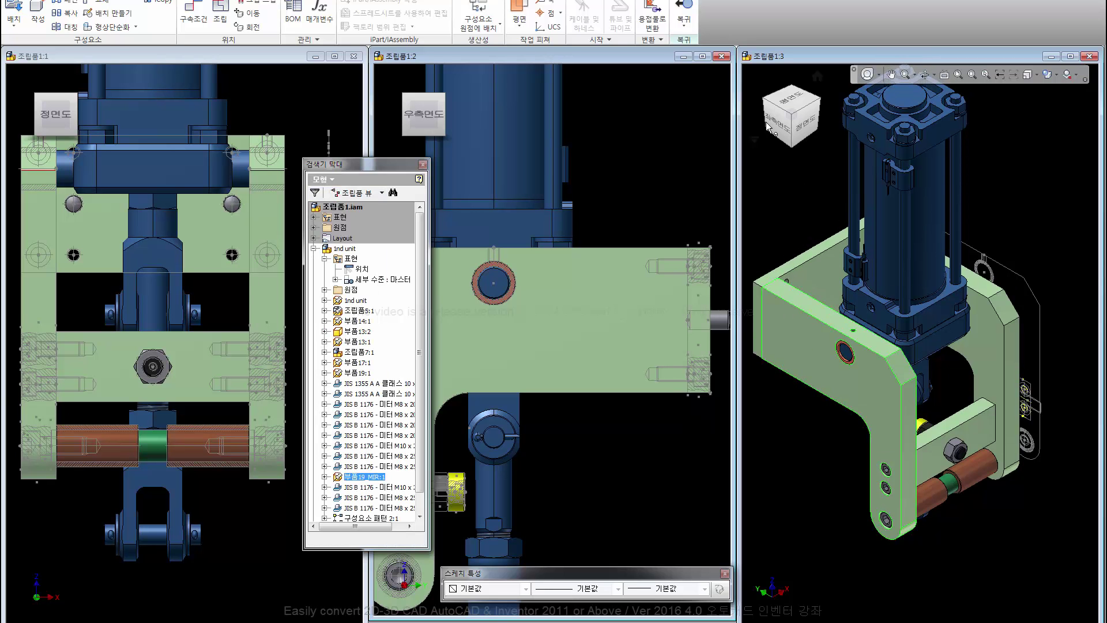
Step: Orbit to a back-left view with the ViewCube, clear the selection and zoom in
{"action": "left_click", "coordinate": [767, 128]}
{"action": "left_click", "coordinate": [825, 456]}
{"action": "scroll", "coordinate": [809, 406], "scroll_direction": "down", "scroll_amount": 2}
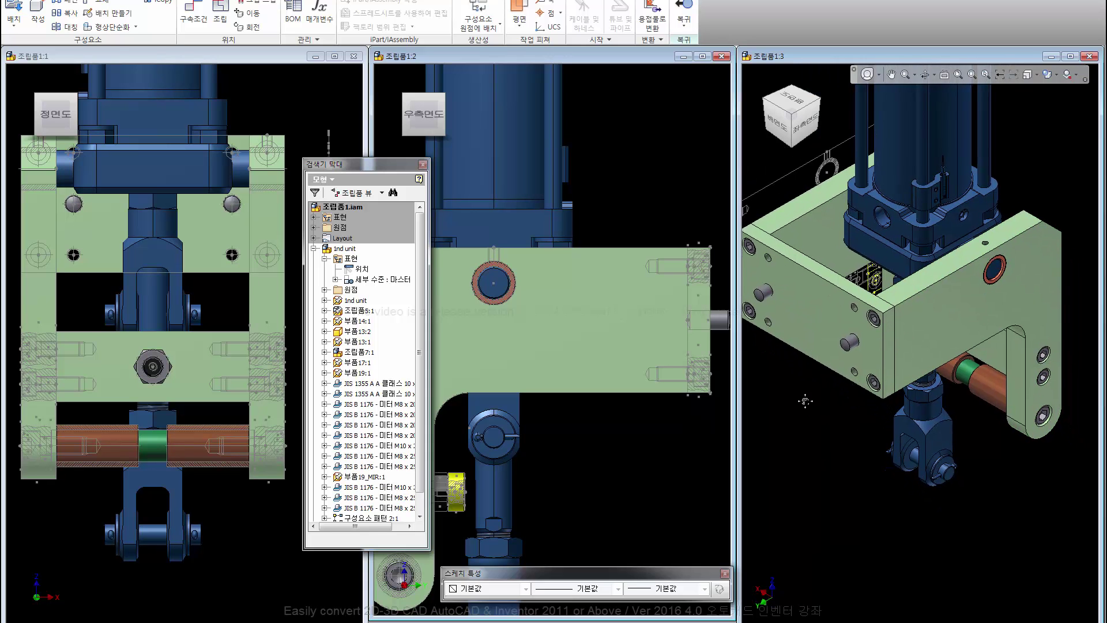
{"action": "scroll", "coordinate": [845, 469], "scroll_direction": "down", "scroll_amount": 1}
{"action": "scroll", "coordinate": [842, 483], "scroll_direction": "down", "scroll_amount": 1}
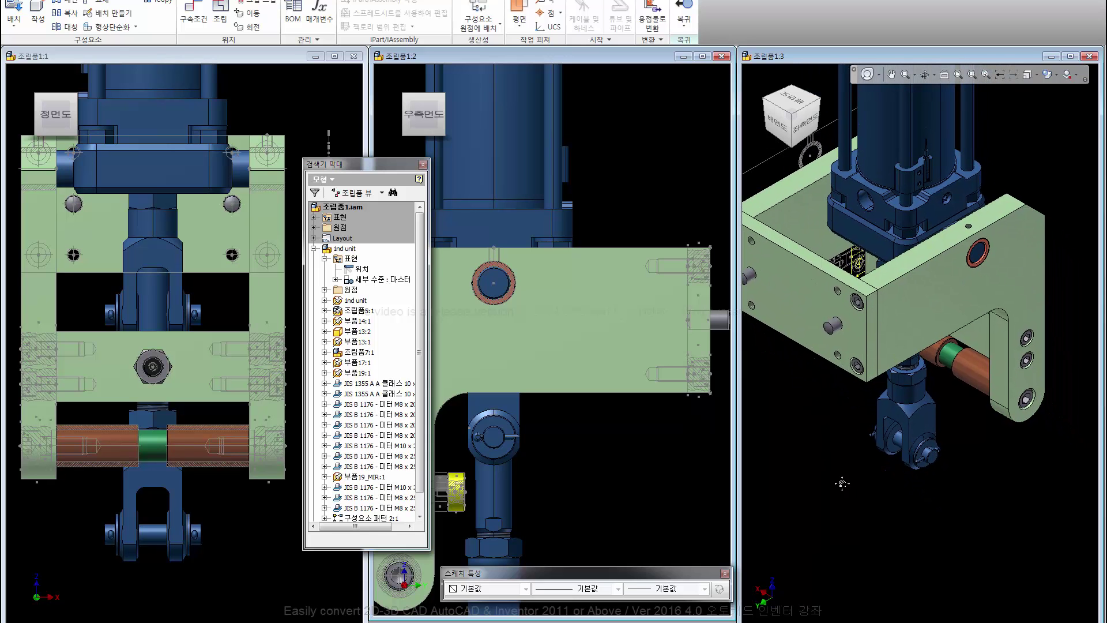
Step: Reorient the views, then uncheck Visibility on the cylinder sub-assembly 조립품5:1
{"action": "left_click", "coordinate": [821, 103]}
{"action": "scroll", "coordinate": [867, 377], "scroll_direction": "down", "scroll_amount": 2}
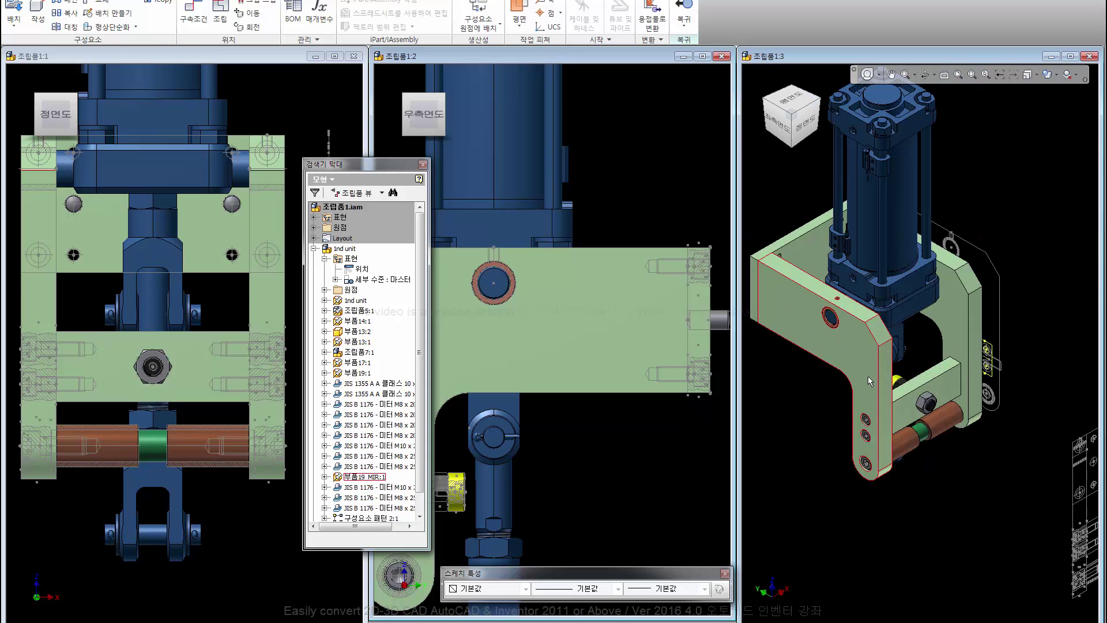
{"action": "scroll", "coordinate": [819, 453], "scroll_direction": "down", "scroll_amount": 1}
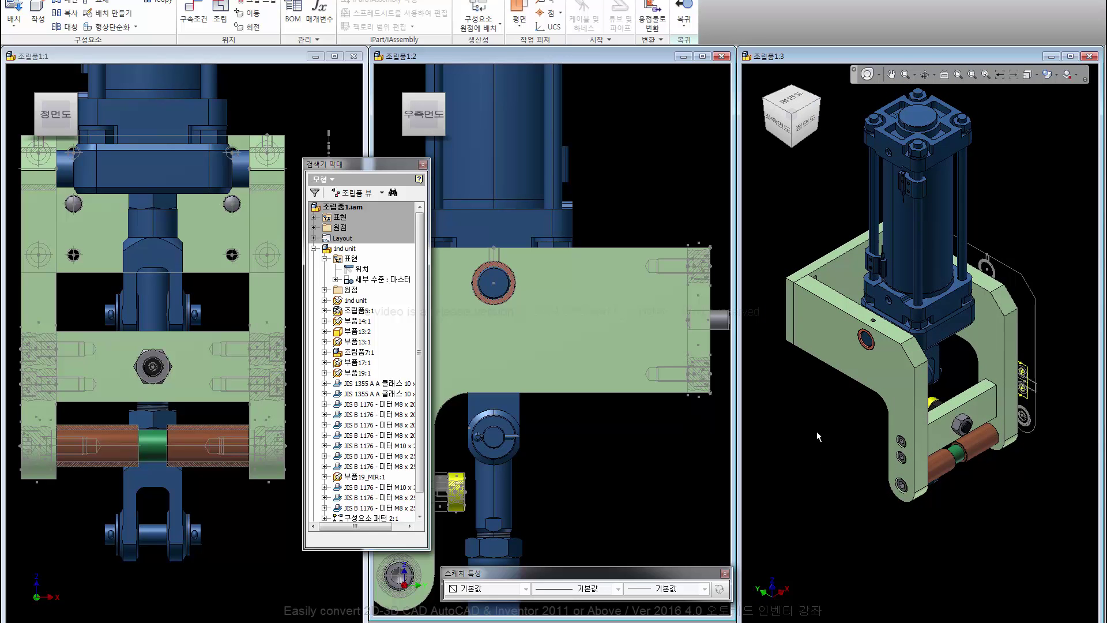
{"action": "left_click", "coordinate": [806, 122]}
{"action": "scroll", "coordinate": [940, 367], "scroll_direction": "down", "scroll_amount": 4}
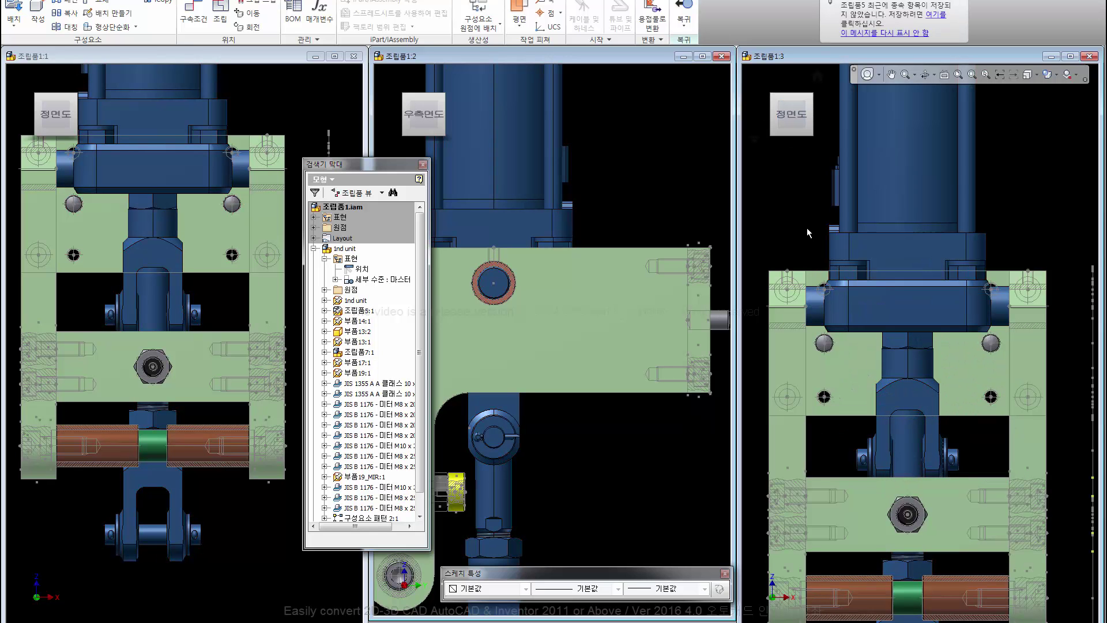
{"action": "scroll", "coordinate": [806, 225], "scroll_direction": "up", "scroll_amount": 2}
{"action": "left_click", "coordinate": [873, 232]}
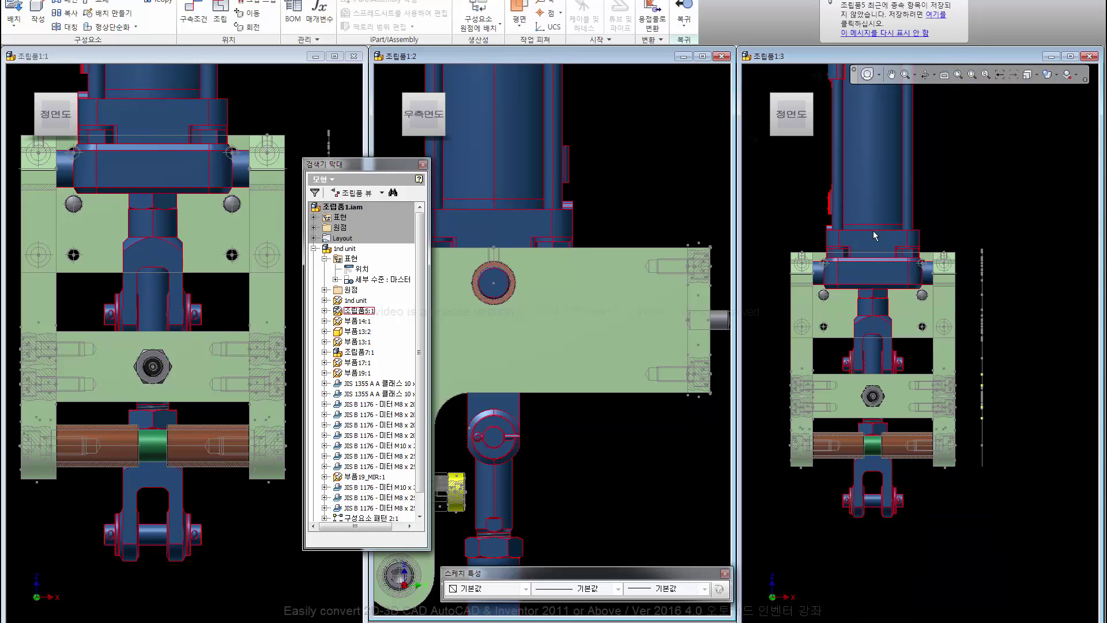
{"action": "right_click", "coordinate": [871, 231]}
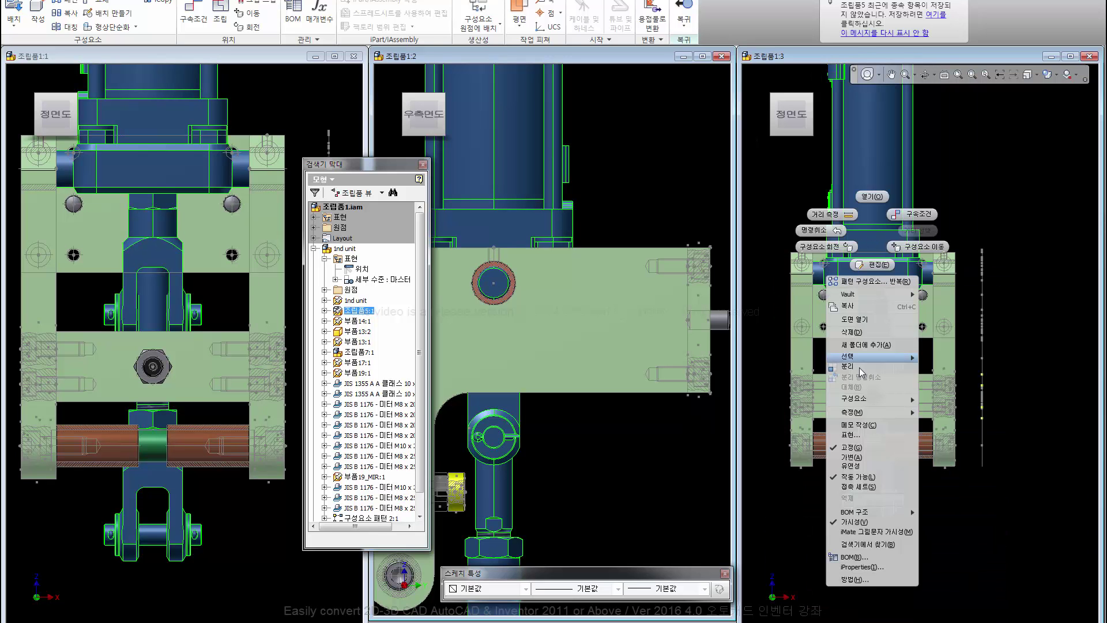
{"action": "left_click", "coordinate": [852, 522]}
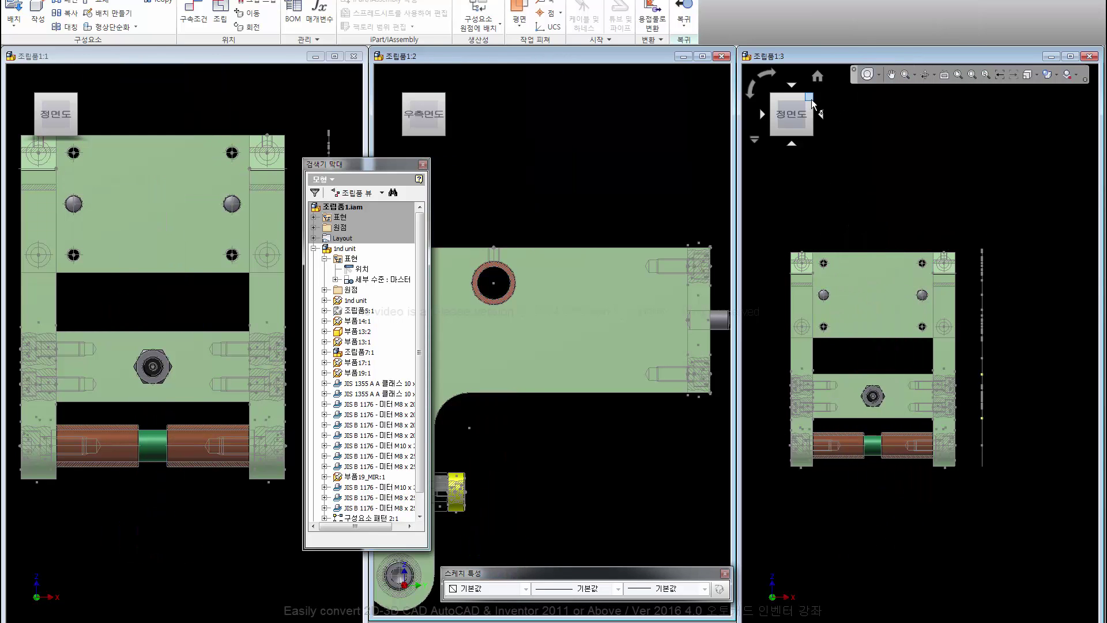
Step: Change an option on the 1nd unit sub-assembly from its context menu
{"action": "left_click", "coordinate": [814, 95]}
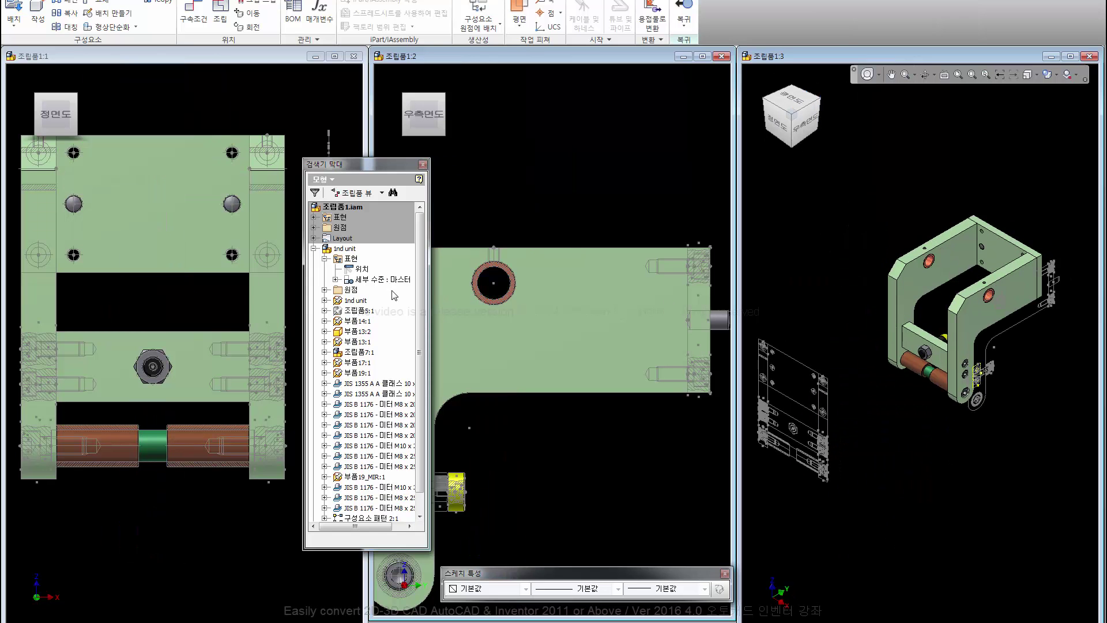
{"action": "left_click", "coordinate": [363, 303]}
{"action": "right_click", "coordinate": [365, 300]}
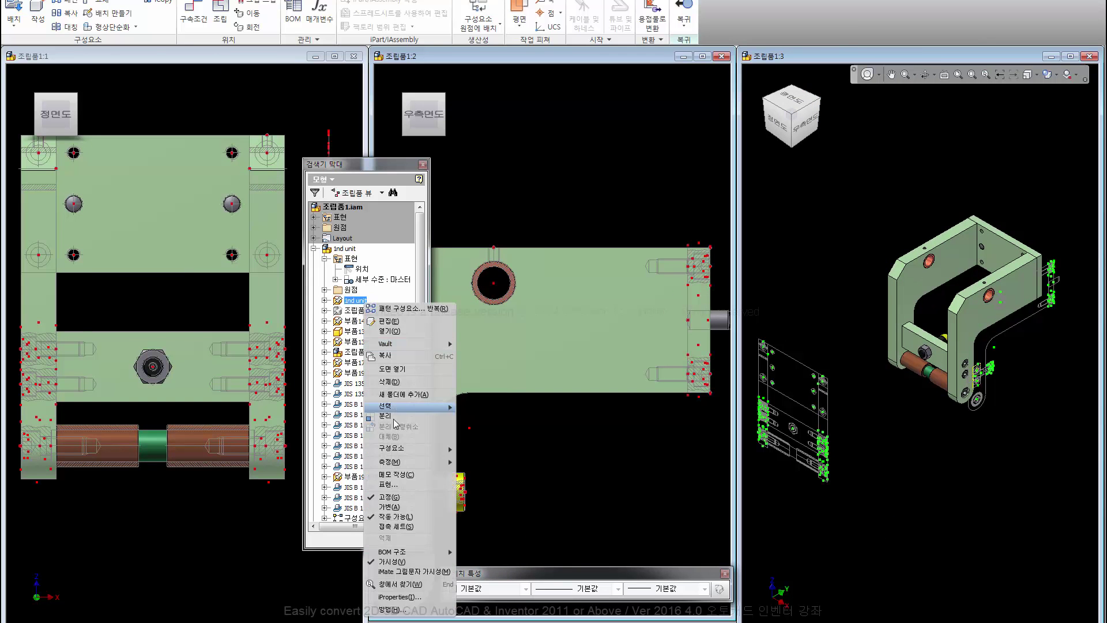
{"action": "left_click", "coordinate": [404, 565]}
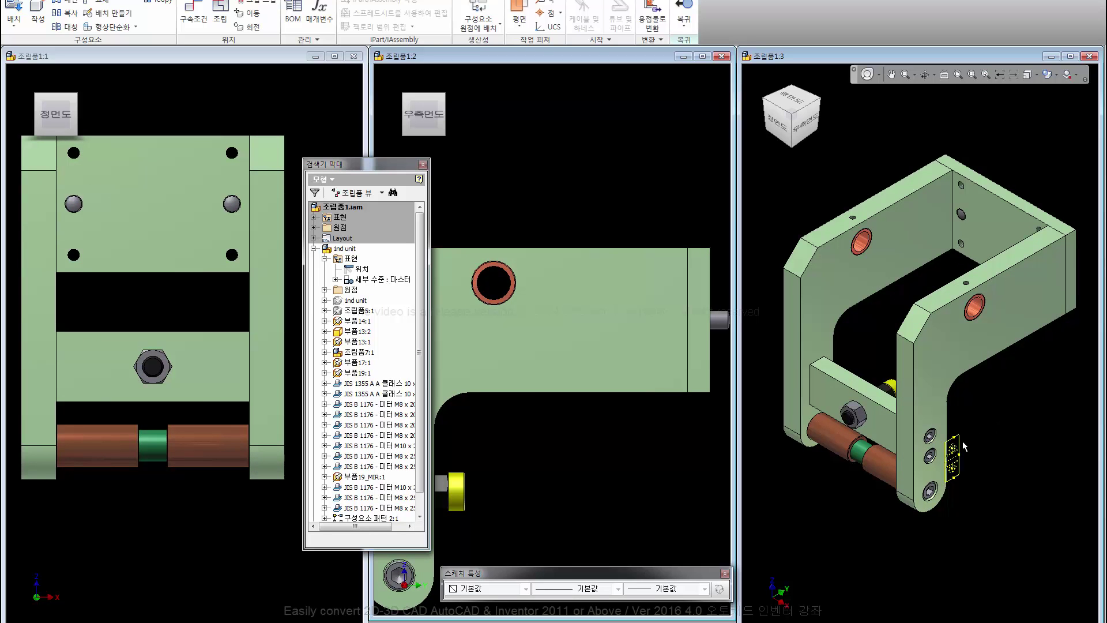
Step: Edit 부품15 in place, hide its 1st R sketch, then return to the assembly
{"action": "double_click", "coordinate": [962, 444]}
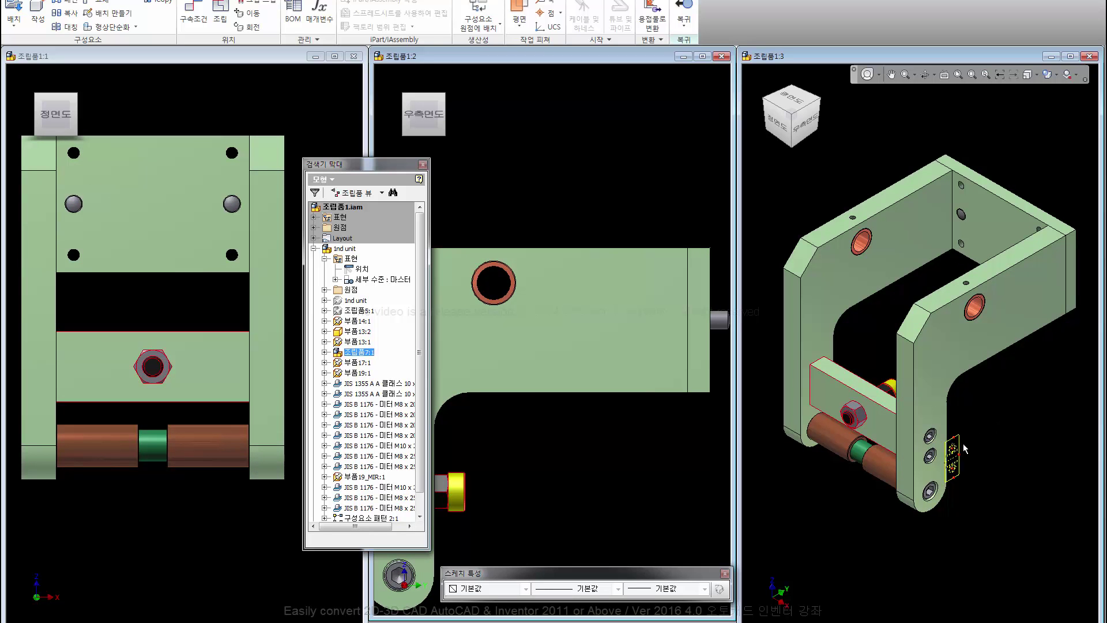
{"action": "double_click", "coordinate": [961, 444]}
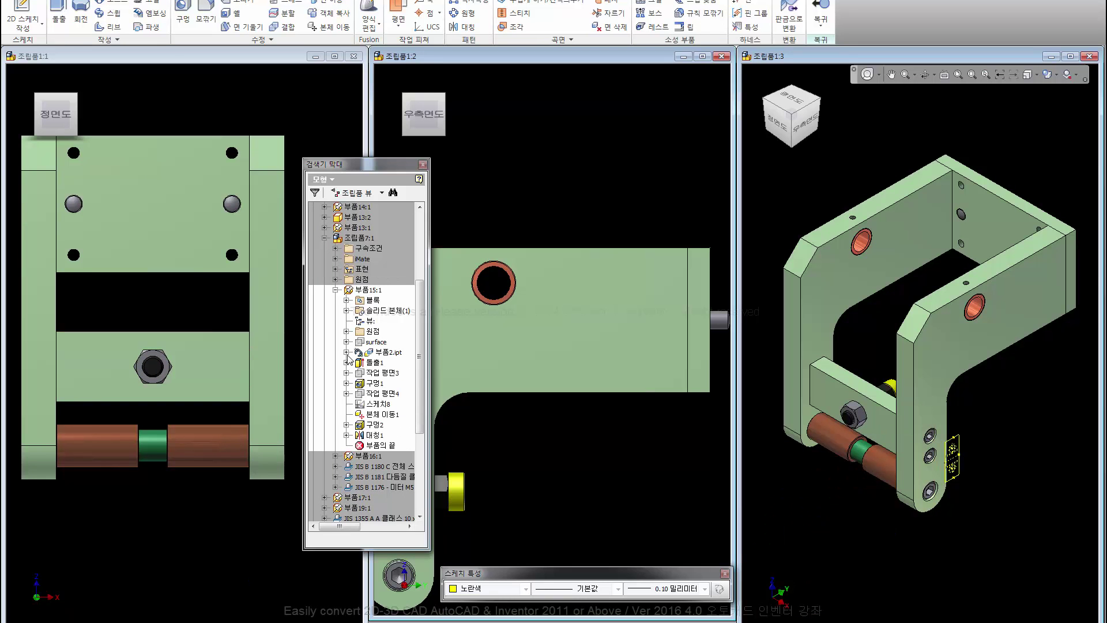
{"action": "left_click", "coordinate": [346, 351]}
{"action": "right_click", "coordinate": [384, 374]}
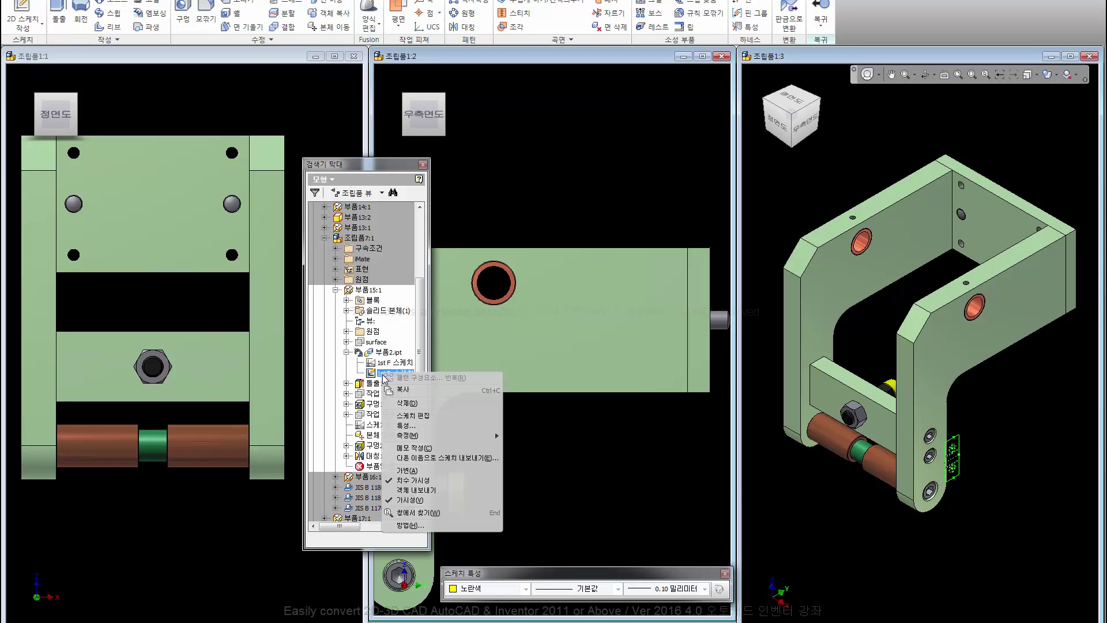
{"action": "left_click", "coordinate": [411, 500]}
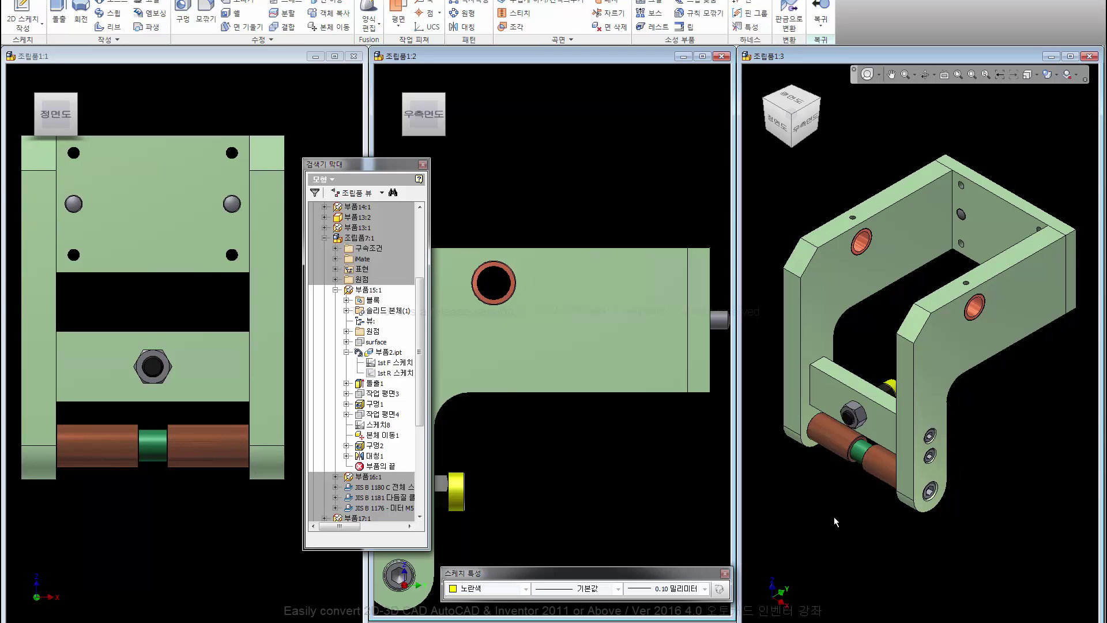
{"action": "left_click", "coordinate": [820, 11]}
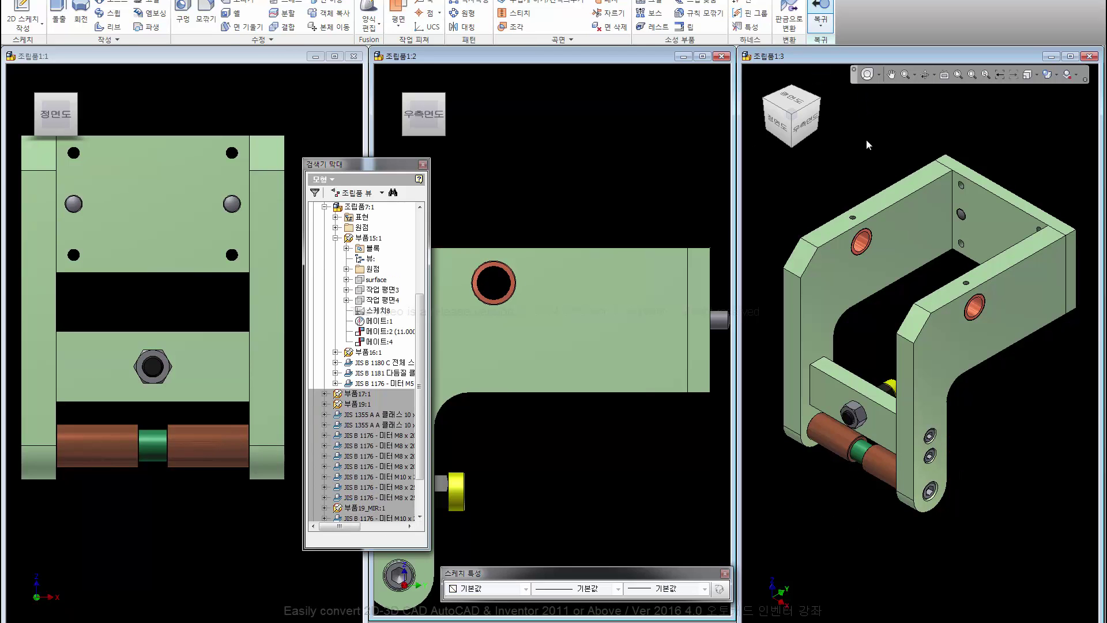
Step: Open part 부품15:1 in its own window
{"action": "left_click", "coordinate": [848, 378]}
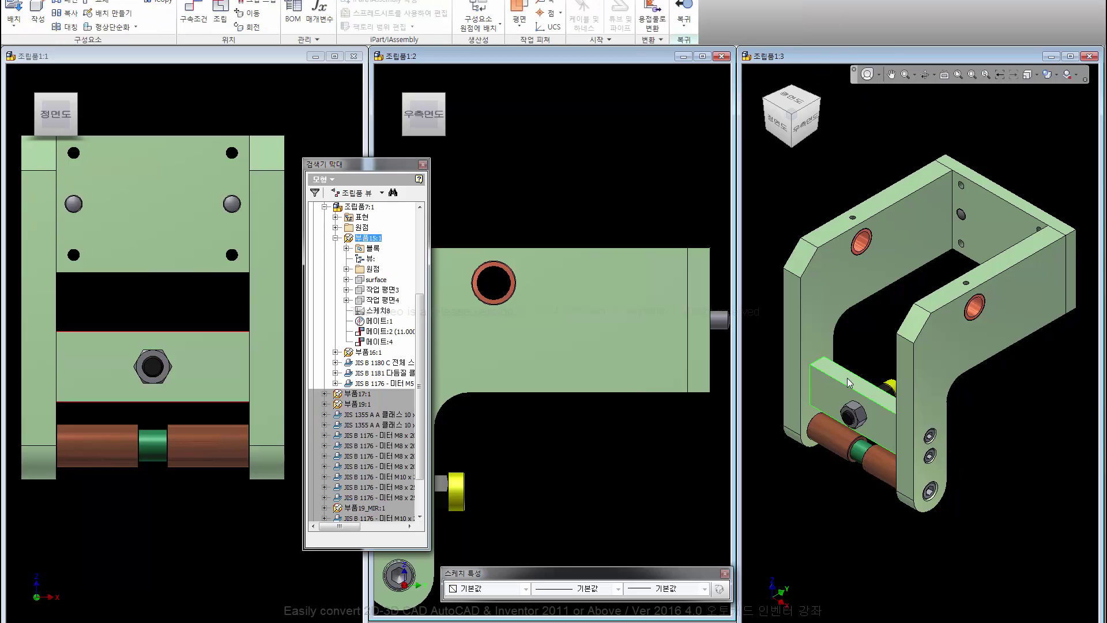
{"action": "right_click", "coordinate": [847, 378]}
{"action": "left_click", "coordinate": [847, 344]}
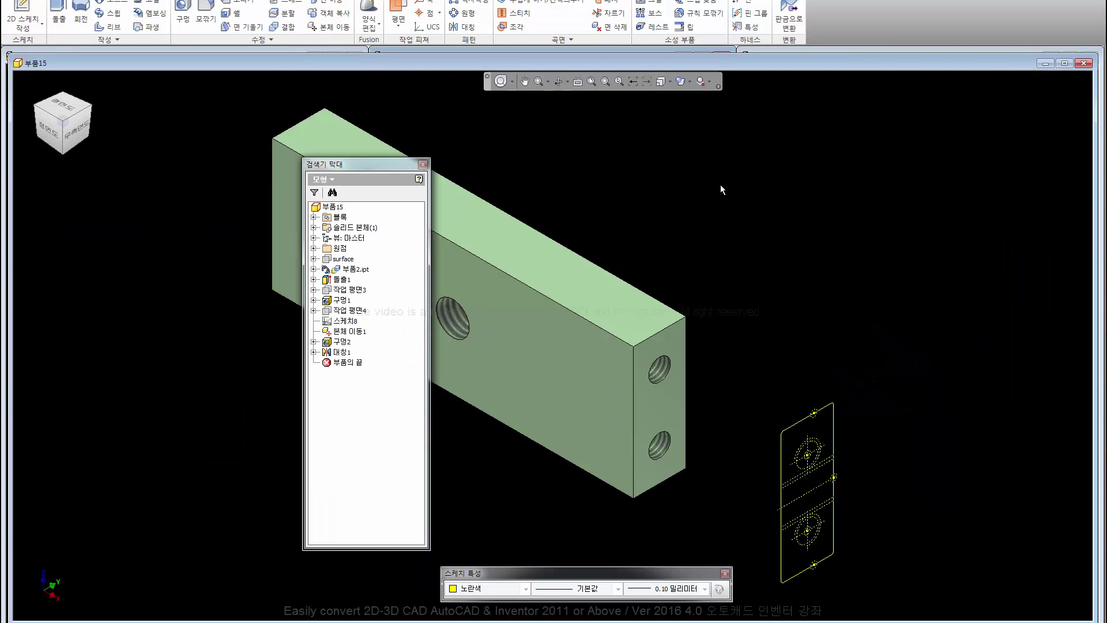
Step: Hide the 1st R sketch under 부품2.ipt and close the 부품15 part window
{"action": "left_click", "coordinate": [314, 270]}
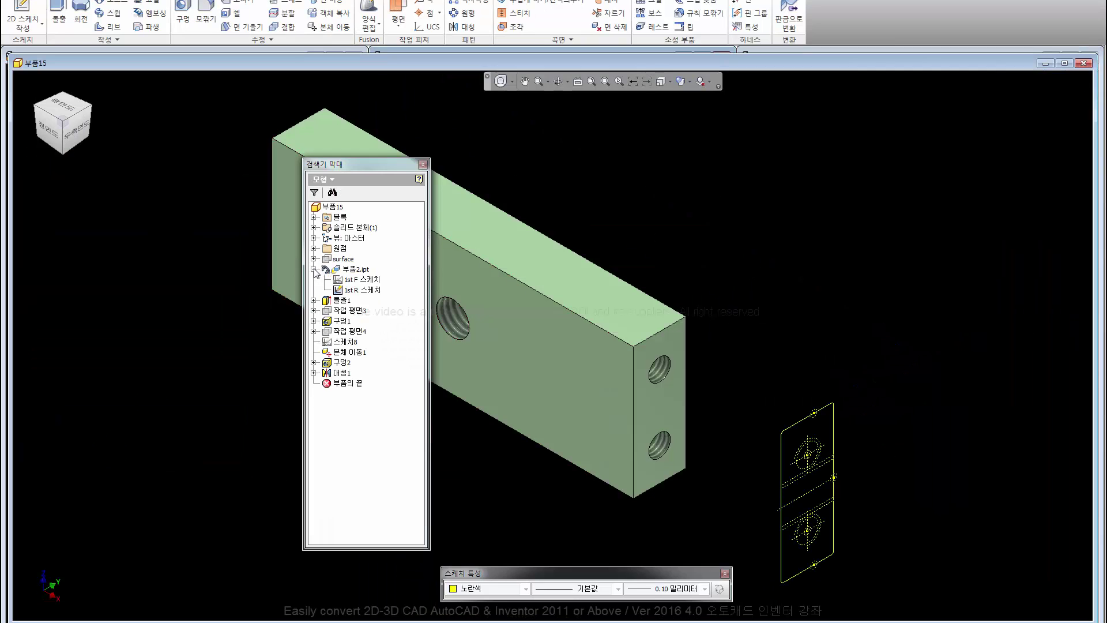
{"action": "right_click", "coordinate": [360, 291]}
{"action": "left_click", "coordinate": [397, 389]}
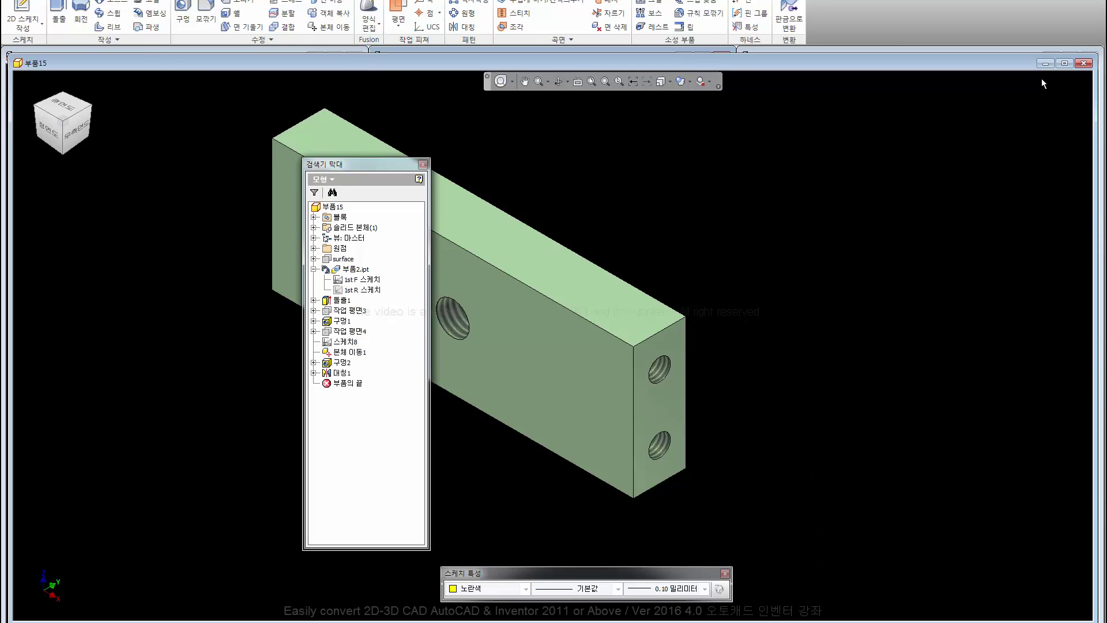
{"action": "left_click", "coordinate": [1084, 63]}
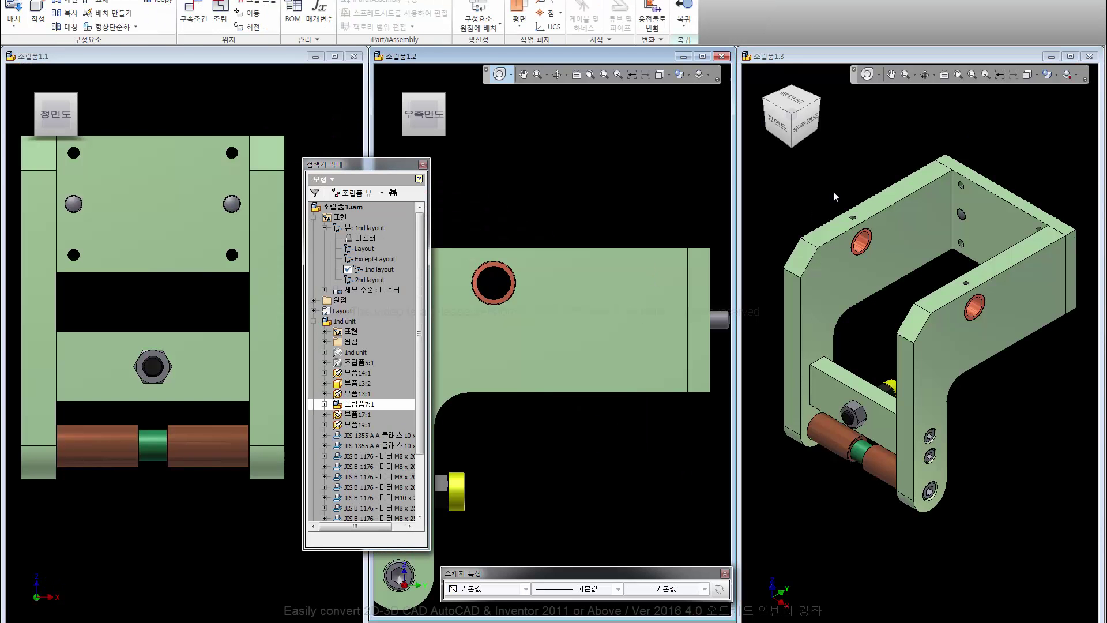
Step: Activate the 3D isometric view, window-select several bracket parts, then clear the selection
{"action": "middle_click_drag", "start_coordinate": [585, 203], "coordinate": [598, 206]}
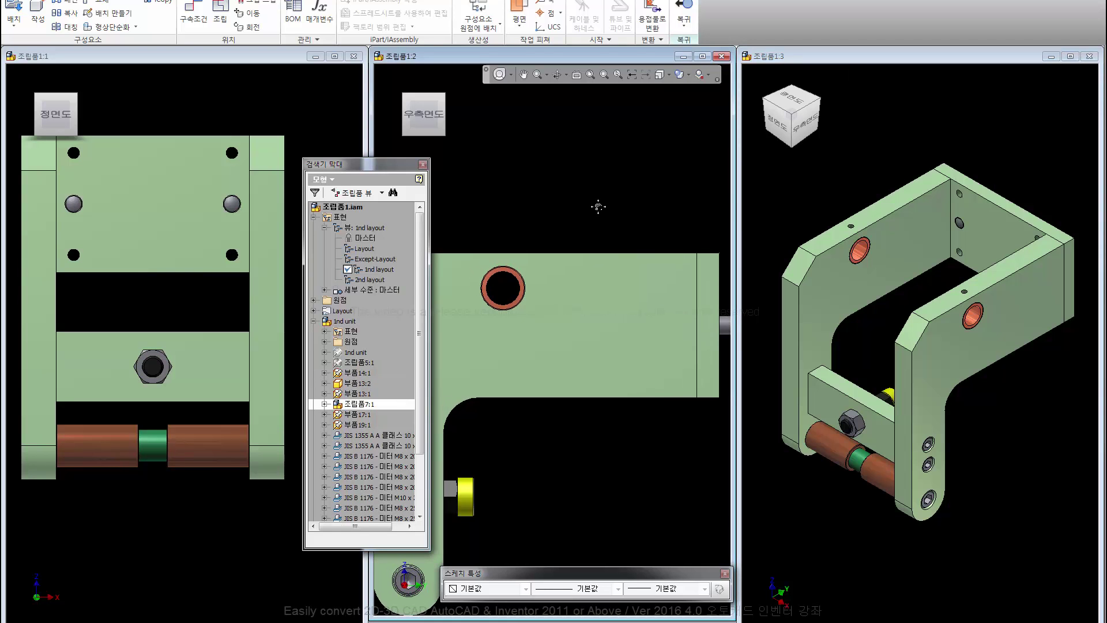
{"action": "left_click", "coordinate": [803, 206]}
{"action": "middle_click_drag", "start_coordinate": [809, 207], "coordinate": [813, 214]}
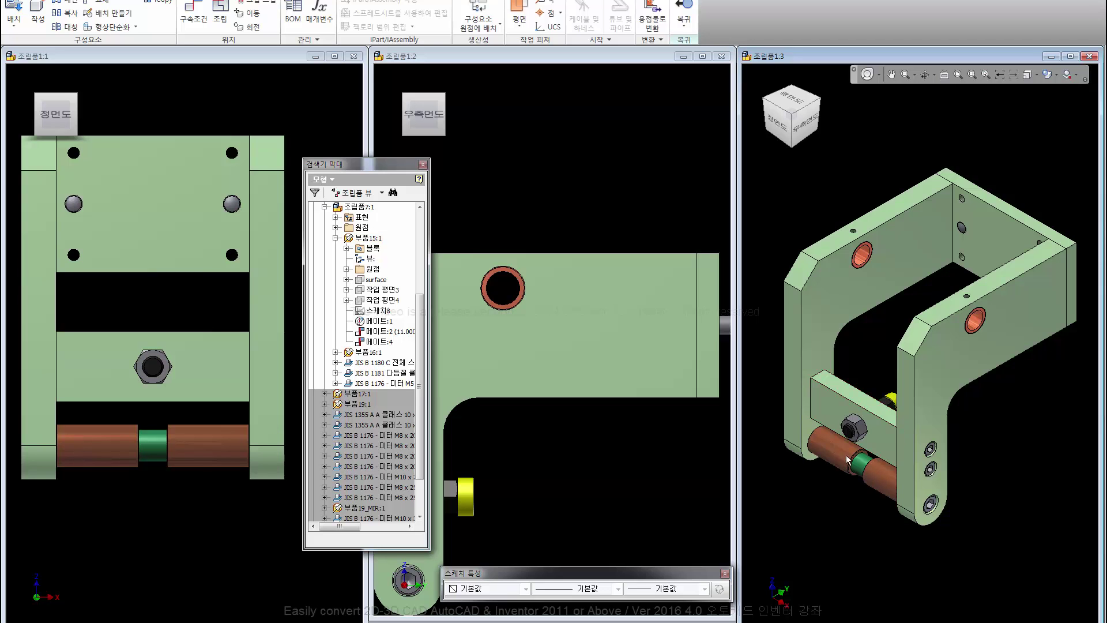
{"action": "scroll", "coordinate": [875, 329], "scroll_direction": "up", "scroll_amount": 2}
{"action": "mouse_move", "coordinate": [790, 116]}
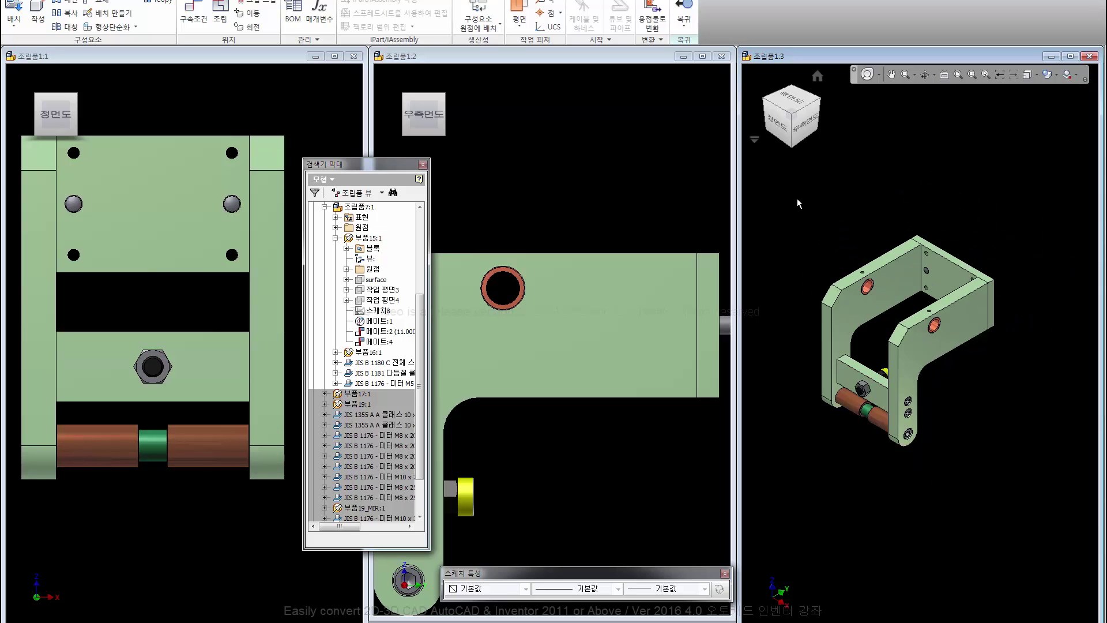
{"action": "left_click_drag", "start_coordinate": [798, 198], "coordinate": [1027, 477]}
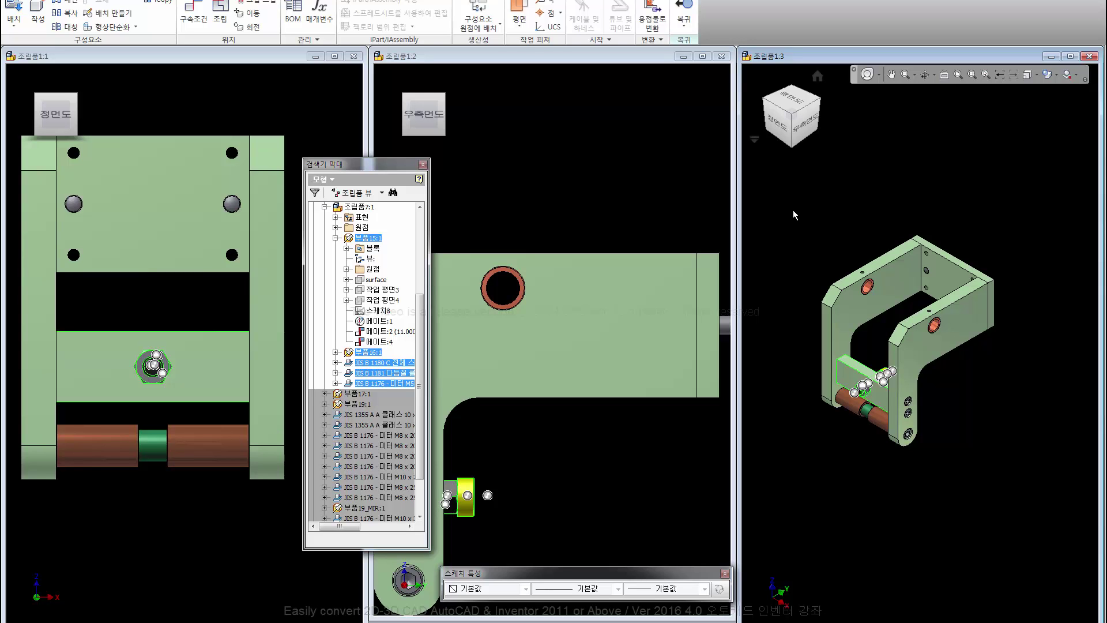
{"action": "left_click", "coordinate": [793, 210]}
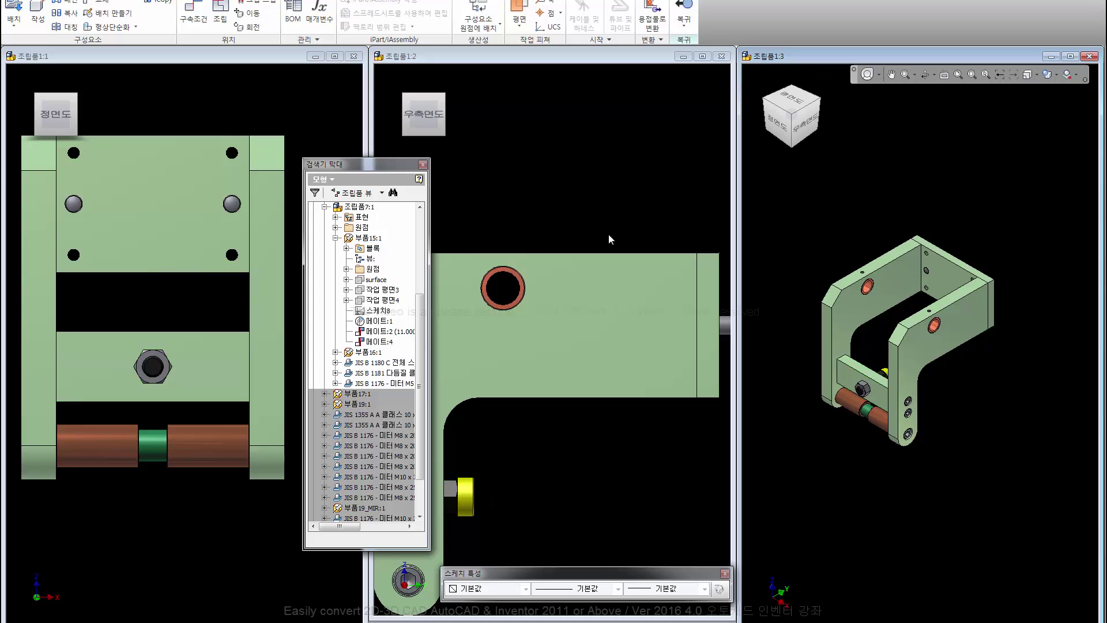
Step: Select 조립품7:1, finish editing back to 조립품1, and collapse the browser tree
{"action": "left_click", "coordinate": [336, 238]}
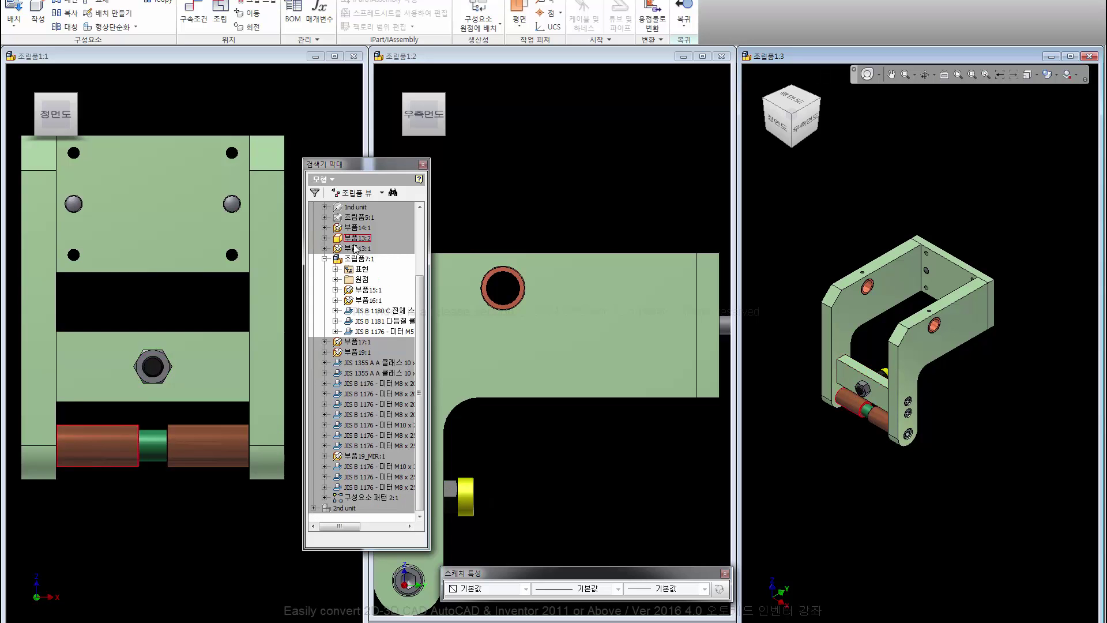
{"action": "left_click", "coordinate": [353, 259]}
{"action": "double_click", "coordinate": [790, 216]}
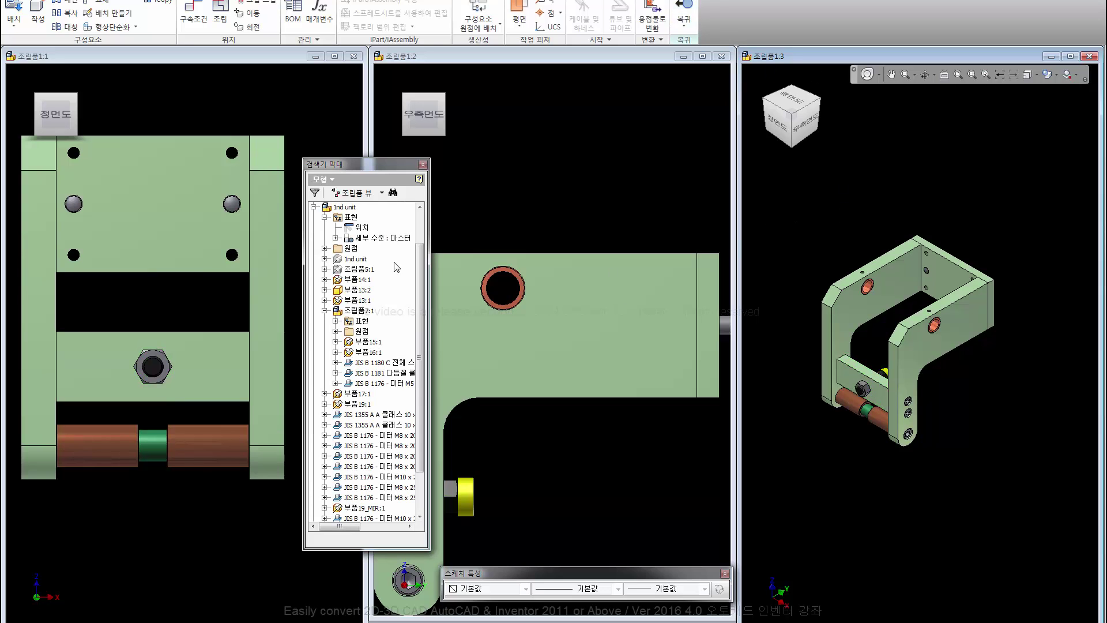
{"action": "left_click", "coordinate": [313, 207]}
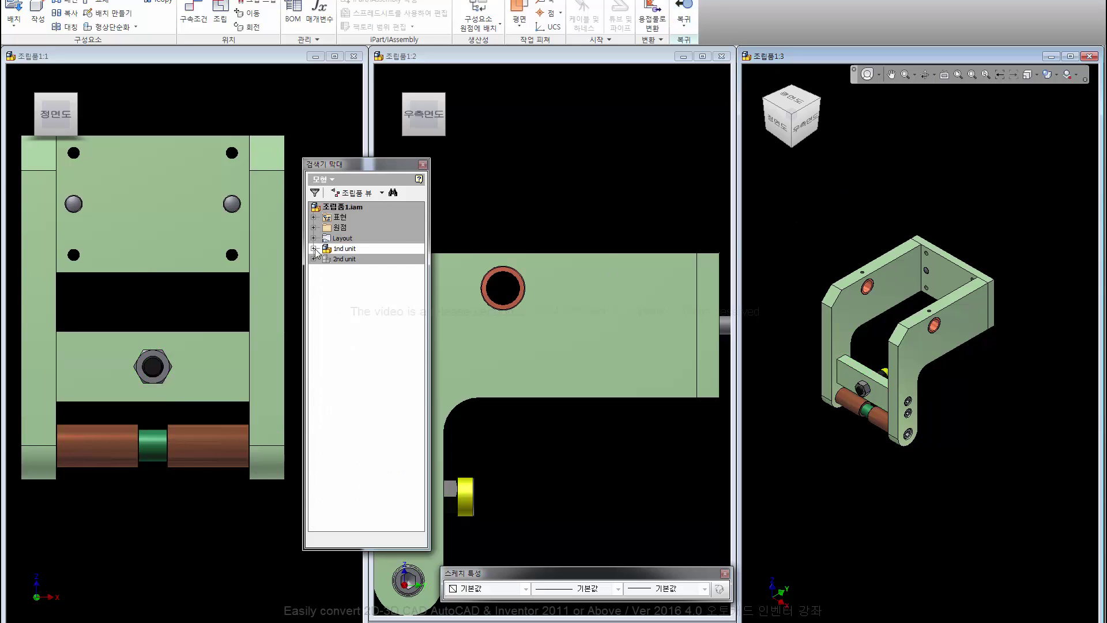
Step: Expand 1nd unit in the browser and highlight 조립품7:1 and the whole 1nd unit to inspect them
{"action": "left_click", "coordinate": [314, 249]}
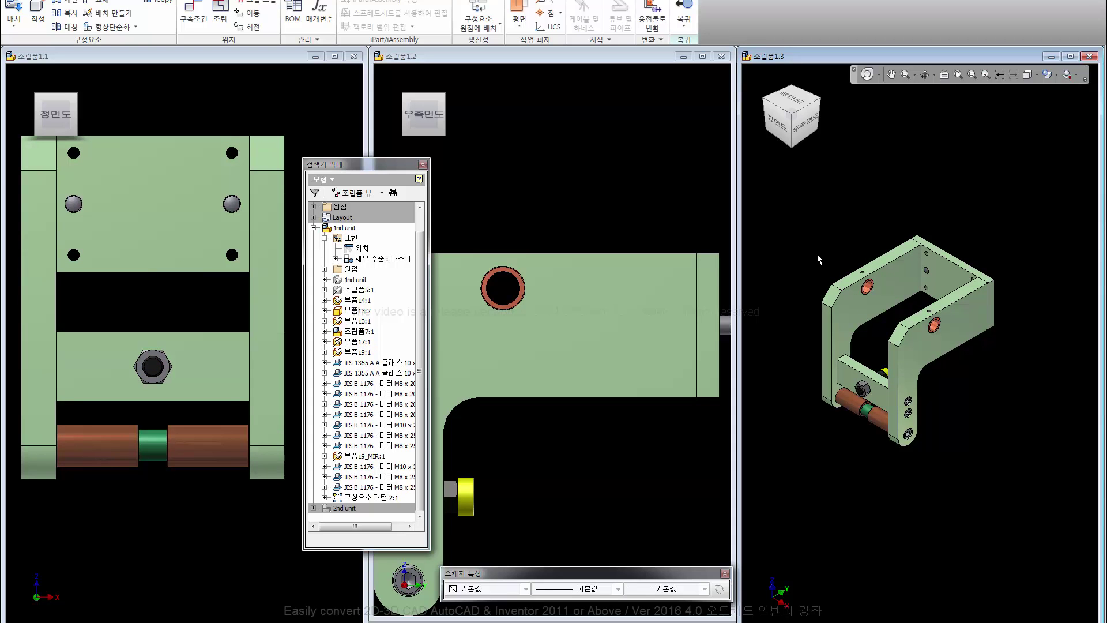
{"action": "left_click", "coordinate": [868, 380]}
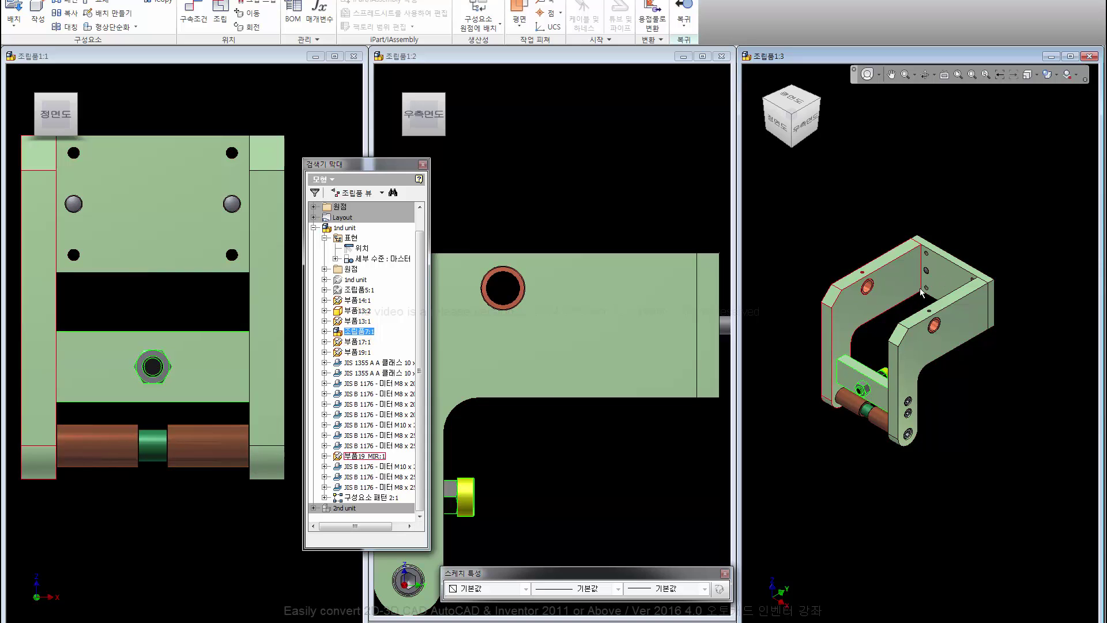
{"action": "left_click", "coordinate": [824, 249]}
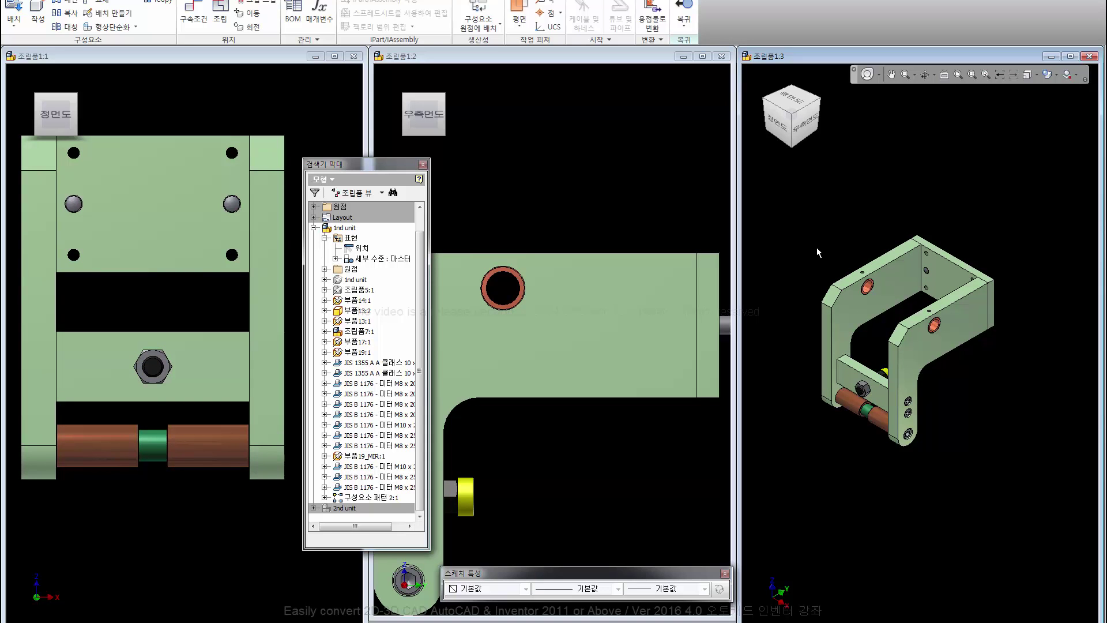
{"action": "left_click", "coordinate": [353, 228]}
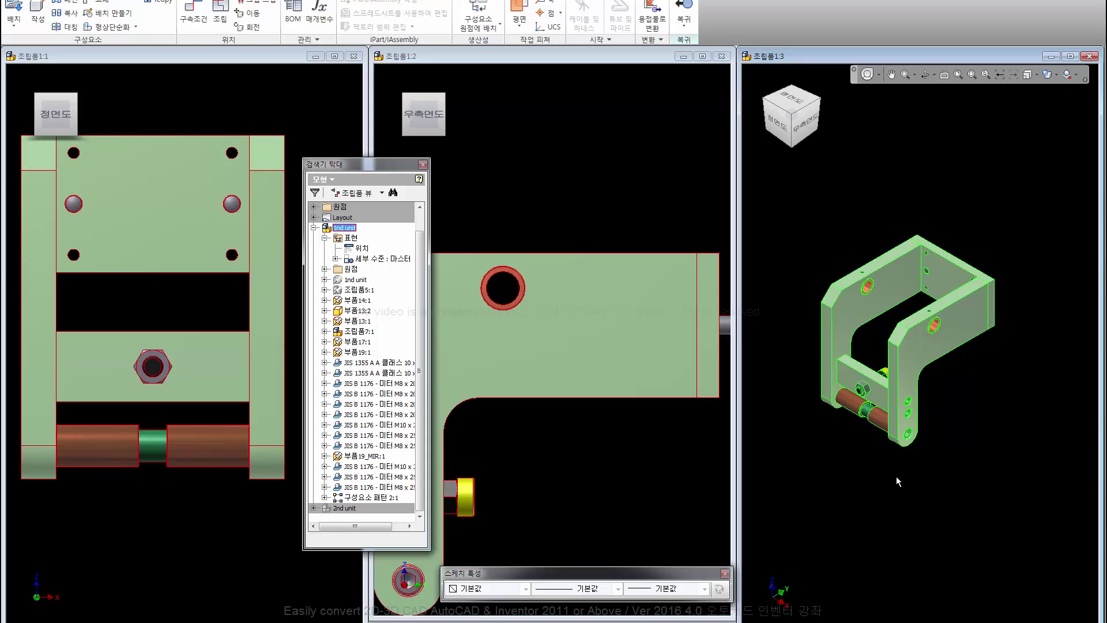
{"action": "left_click", "coordinate": [903, 494]}
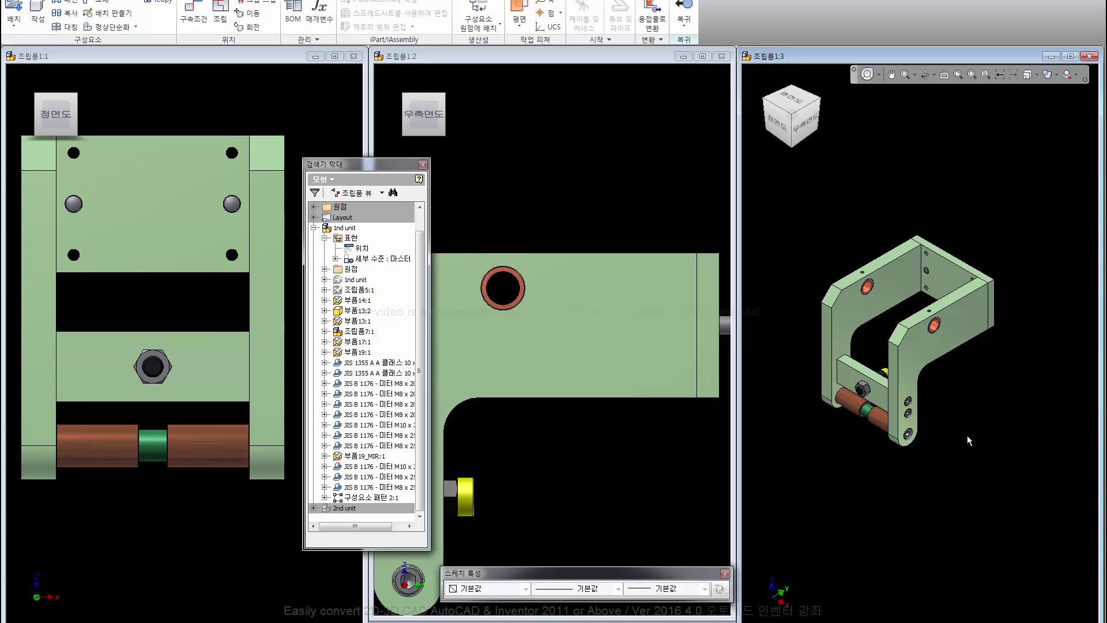
{"action": "middle_click_drag", "start_coordinate": [970, 433], "coordinate": [963, 440]}
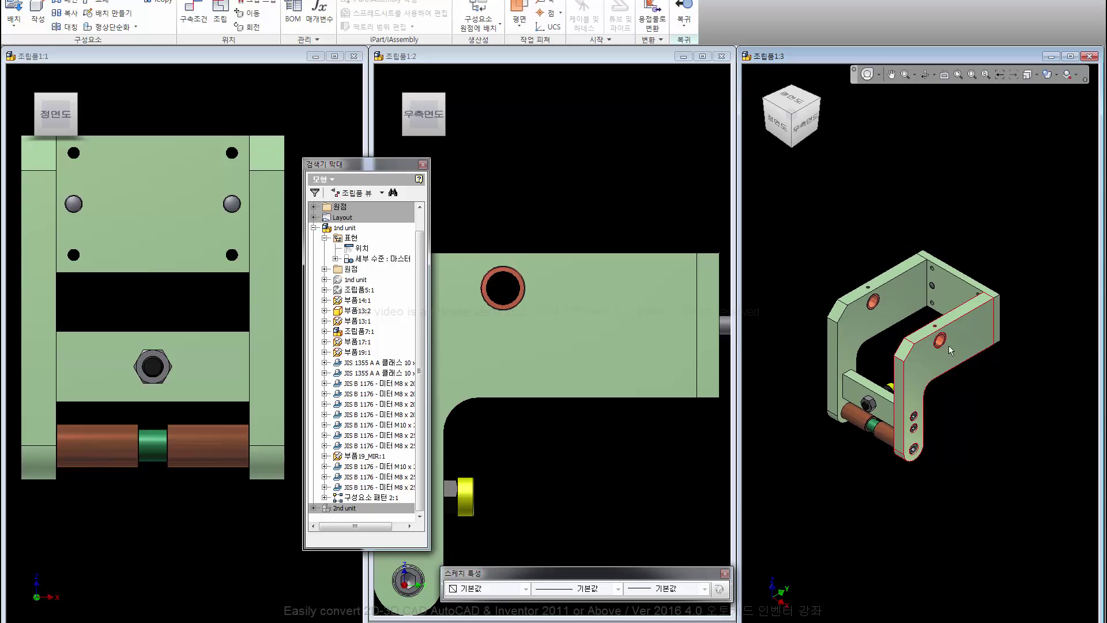
Step: Activate the side view and edit the 1nd unit sub-assembly in place
{"action": "scroll", "coordinate": [946, 343], "scroll_direction": "down", "scroll_amount": 3}
{"action": "scroll", "coordinate": [929, 329], "scroll_direction": "down", "scroll_amount": 3}
{"action": "middle_click_drag", "start_coordinate": [927, 328], "coordinate": [933, 308]}
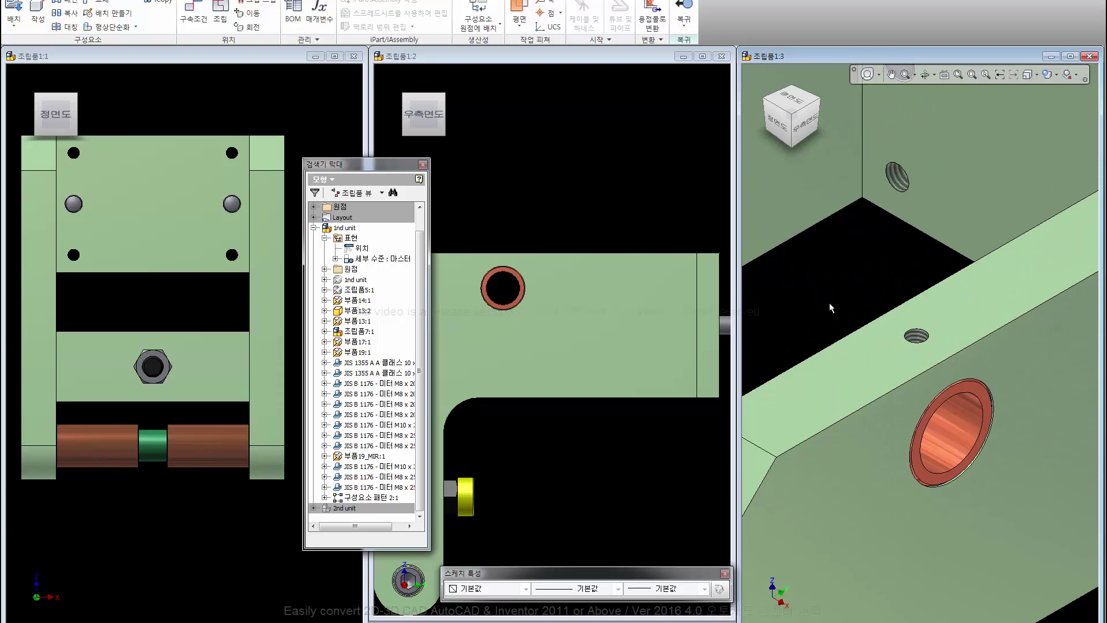
{"action": "left_click", "coordinate": [566, 199]}
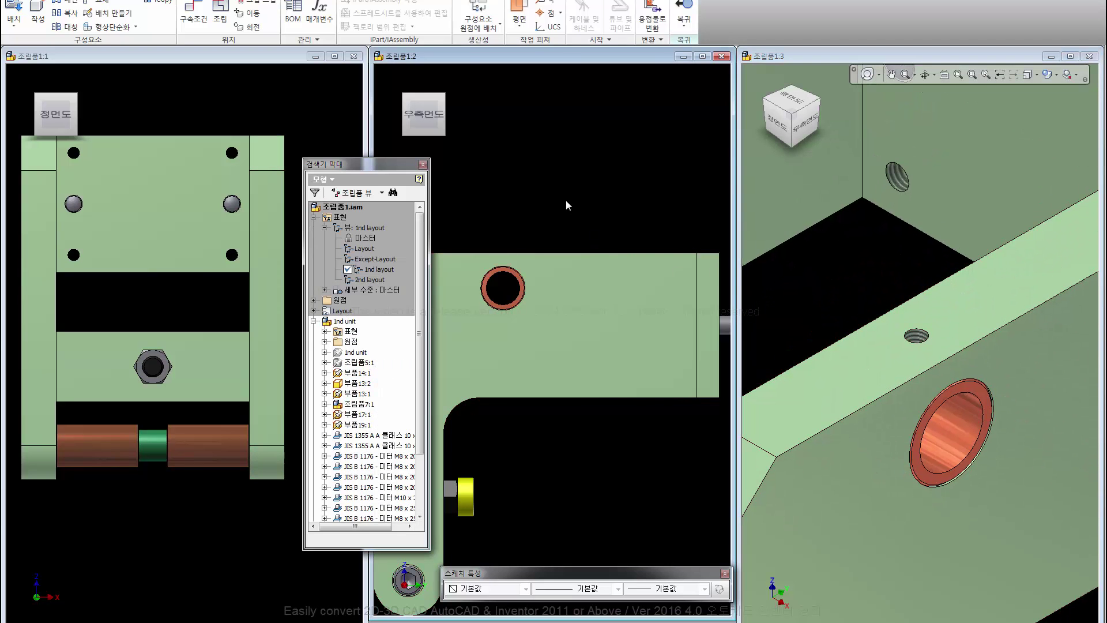
{"action": "scroll", "coordinate": [563, 215], "scroll_direction": "up", "scroll_amount": 3}
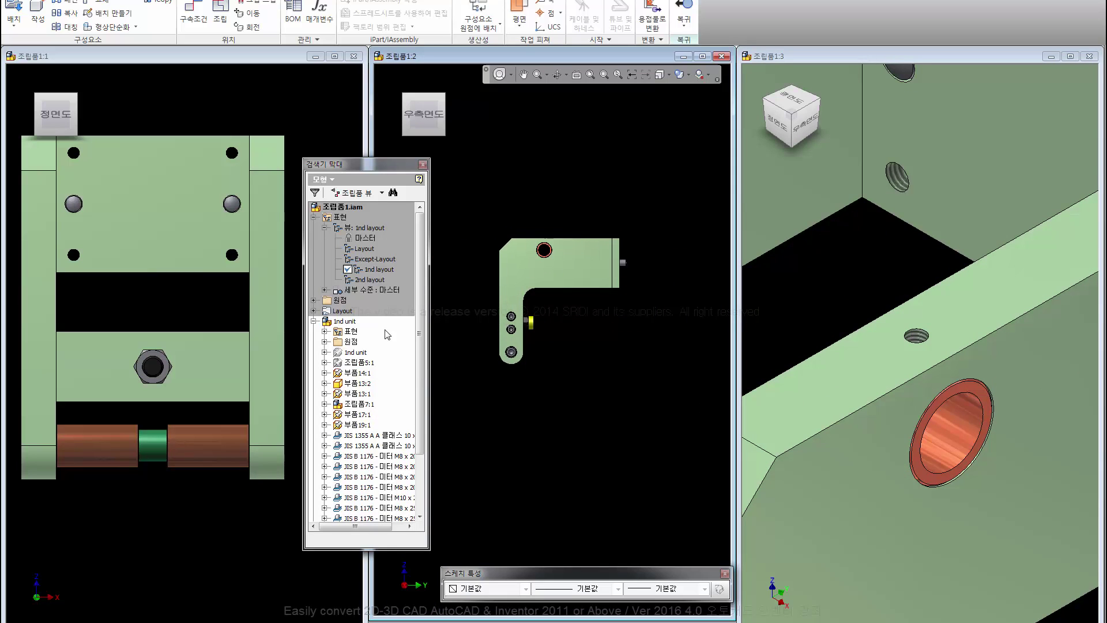
{"action": "left_click", "coordinate": [353, 358]}
{"action": "right_click", "coordinate": [353, 362]}
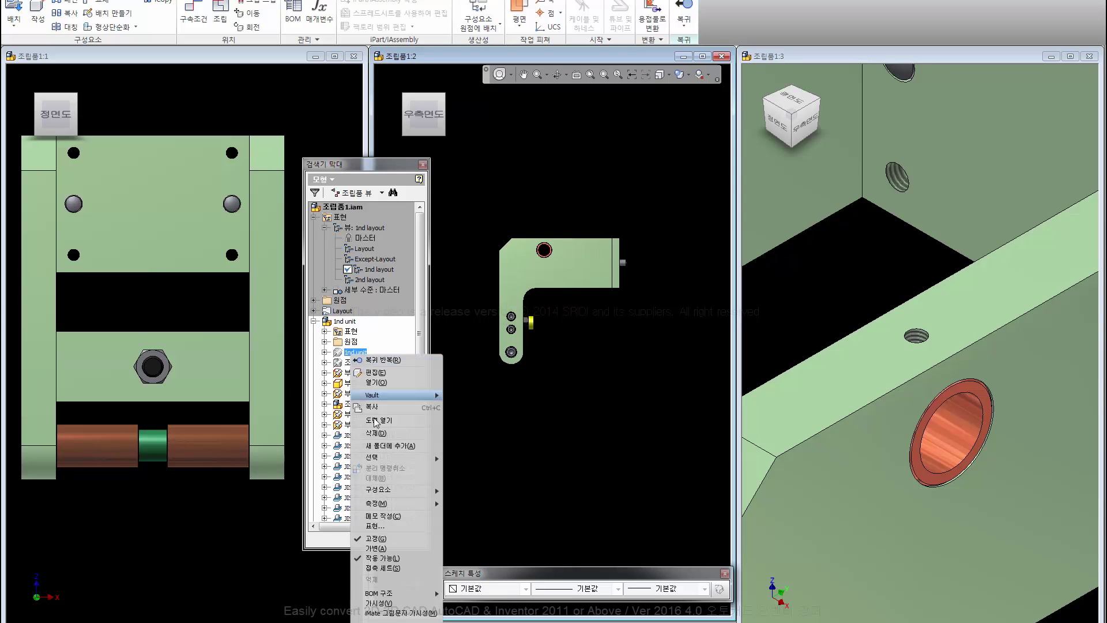
{"action": "left_click", "coordinate": [376, 372]}
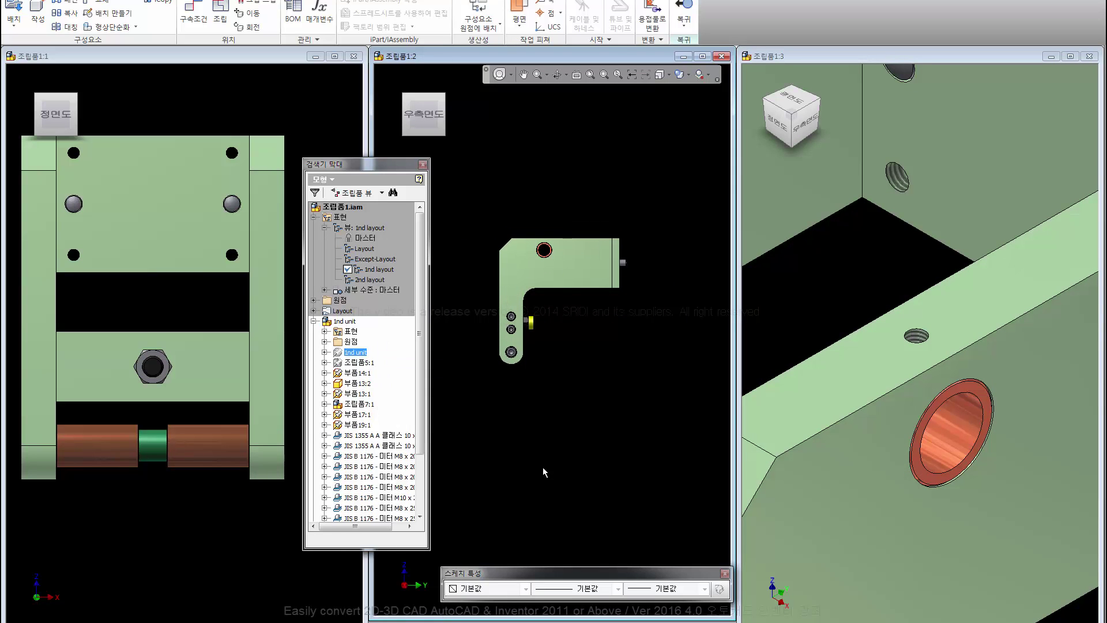
Step: Zoom into the bushing hole, check a sketch line length, and switch the browser to Content Center favourites
{"action": "scroll", "coordinate": [562, 283], "scroll_direction": "up", "scroll_amount": 5}
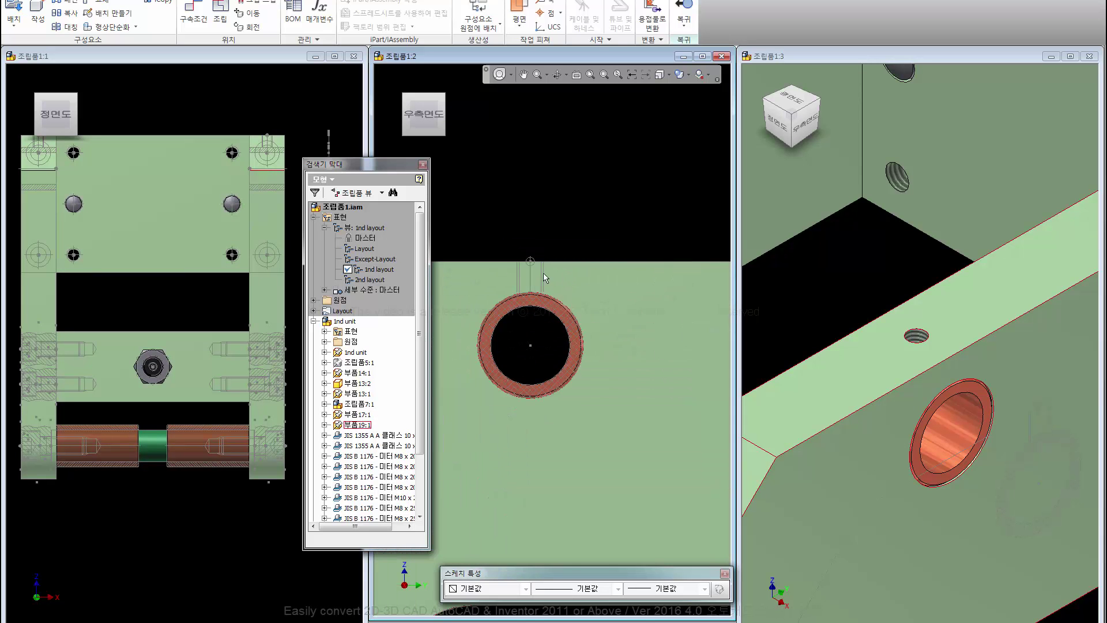
{"action": "scroll", "coordinate": [554, 248], "scroll_direction": "up", "scroll_amount": 3}
{"action": "left_click", "coordinate": [221, 17]}
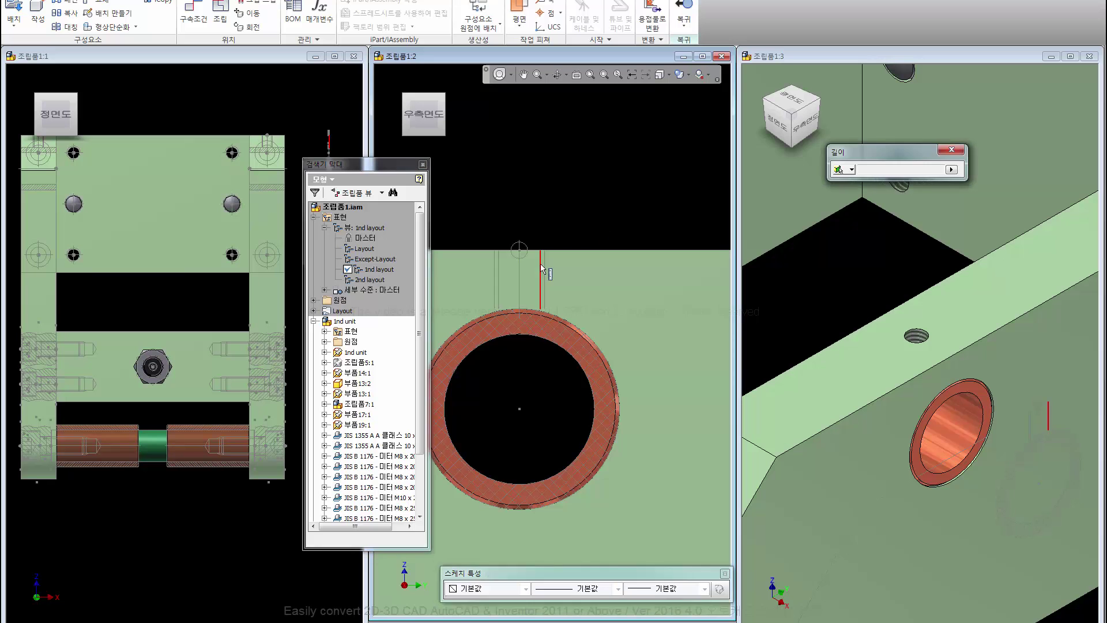
{"action": "left_click", "coordinate": [952, 149]}
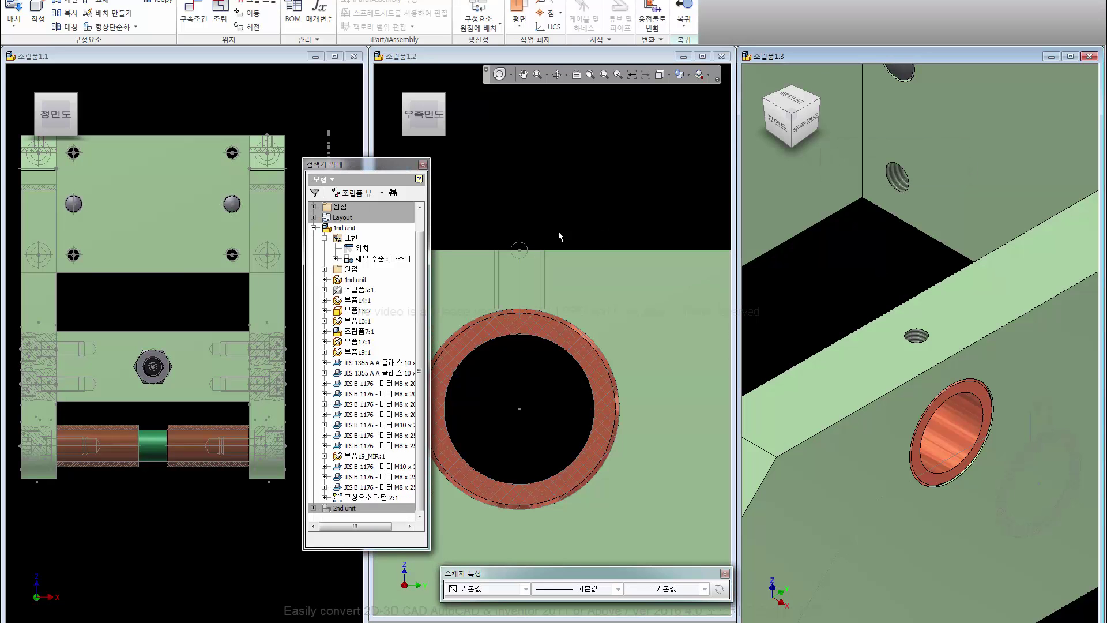
{"action": "left_click", "coordinate": [323, 180]}
{"action": "left_click", "coordinate": [332, 208]}
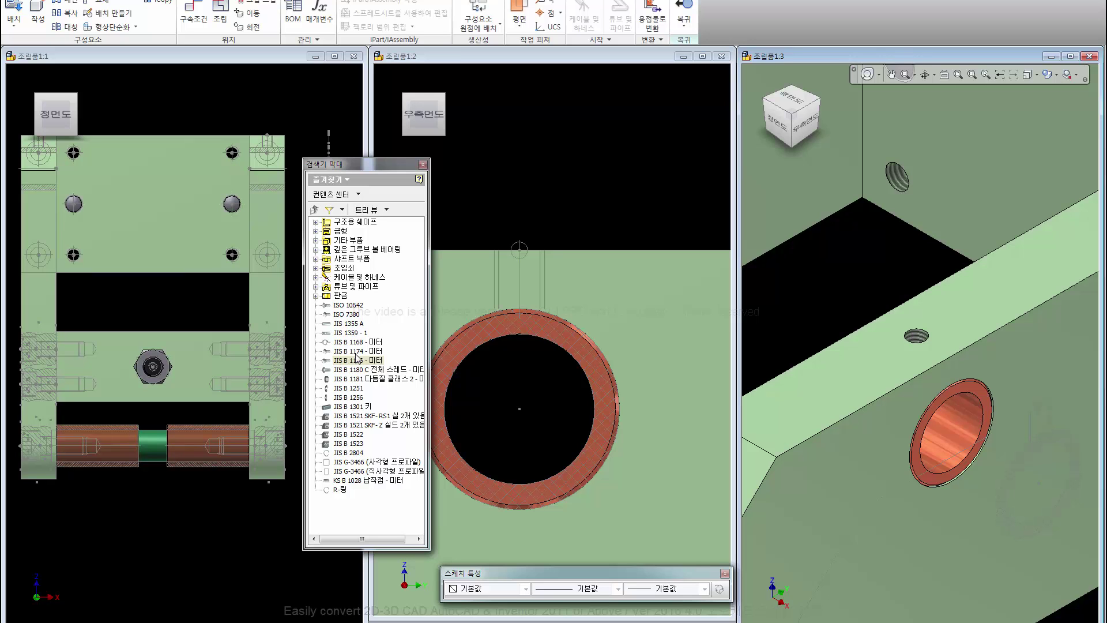
Step: Drag the KS B 1028 flat-point set screw from favourites onto the plate's top hole
{"action": "left_click_drag", "start_coordinate": [333, 484], "coordinate": [921, 335]}
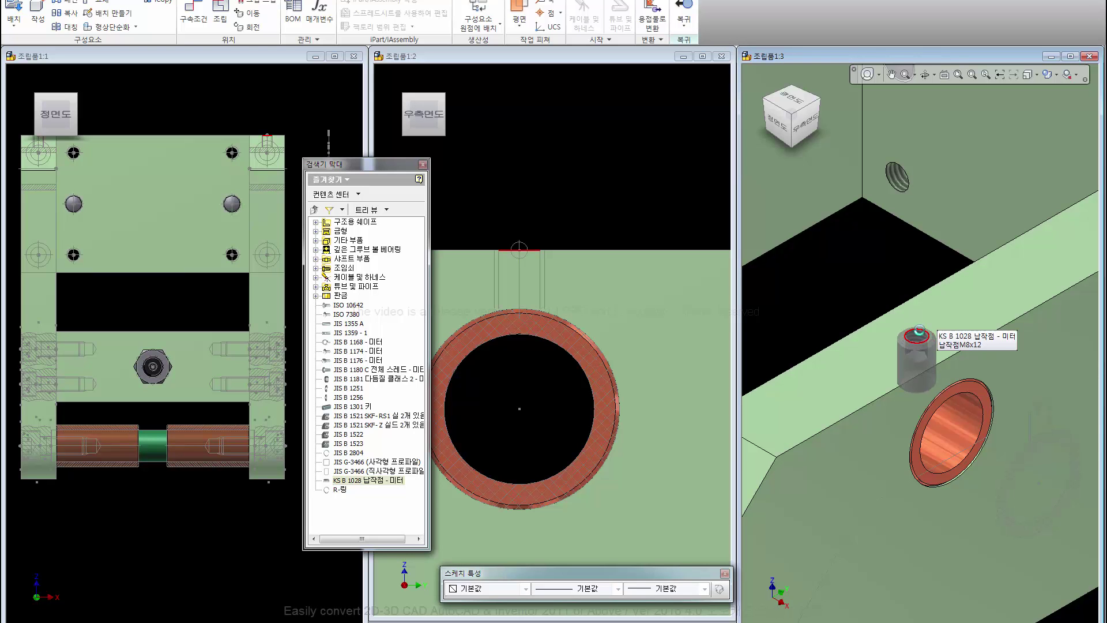
Step: Drop the KS B 1028 set screw into the tapped hole on the bracket plate
{"action": "left_click", "coordinate": [919, 332]}
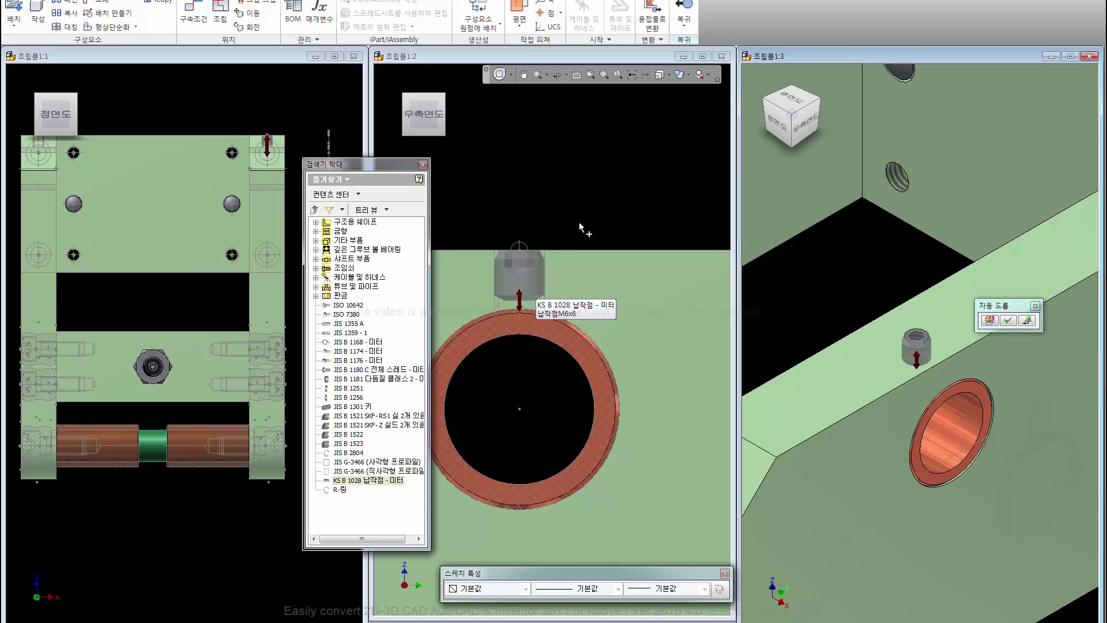
{"action": "left_click", "coordinate": [1010, 321]}
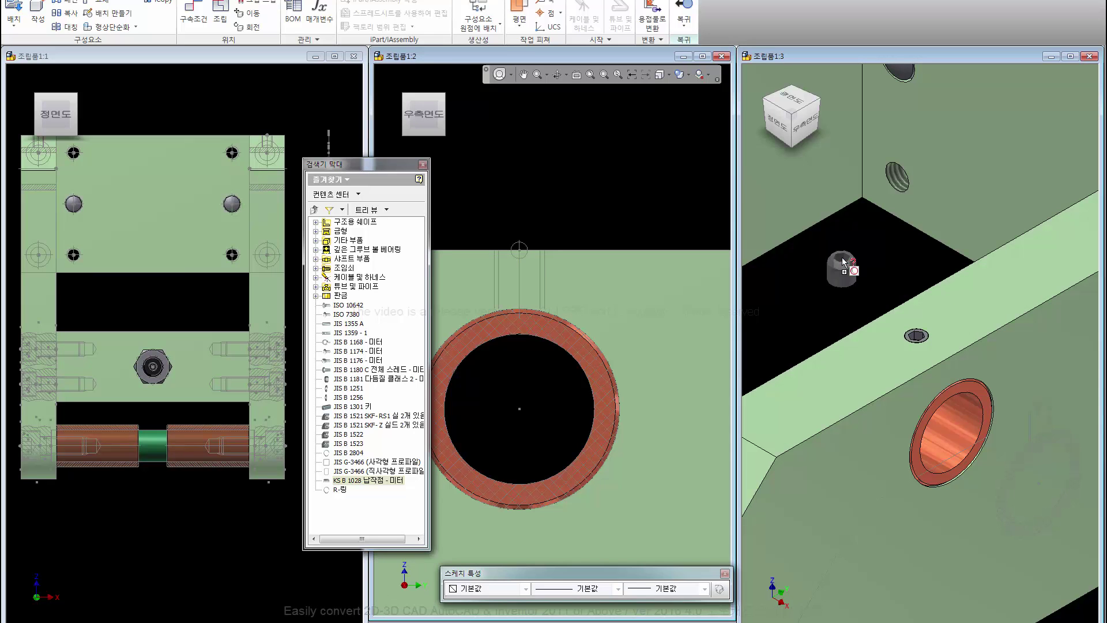
{"action": "scroll", "coordinate": [888, 298], "scroll_direction": "down", "scroll_amount": 3}
{"action": "scroll", "coordinate": [822, 239], "scroll_direction": "up", "scroll_amount": 1}
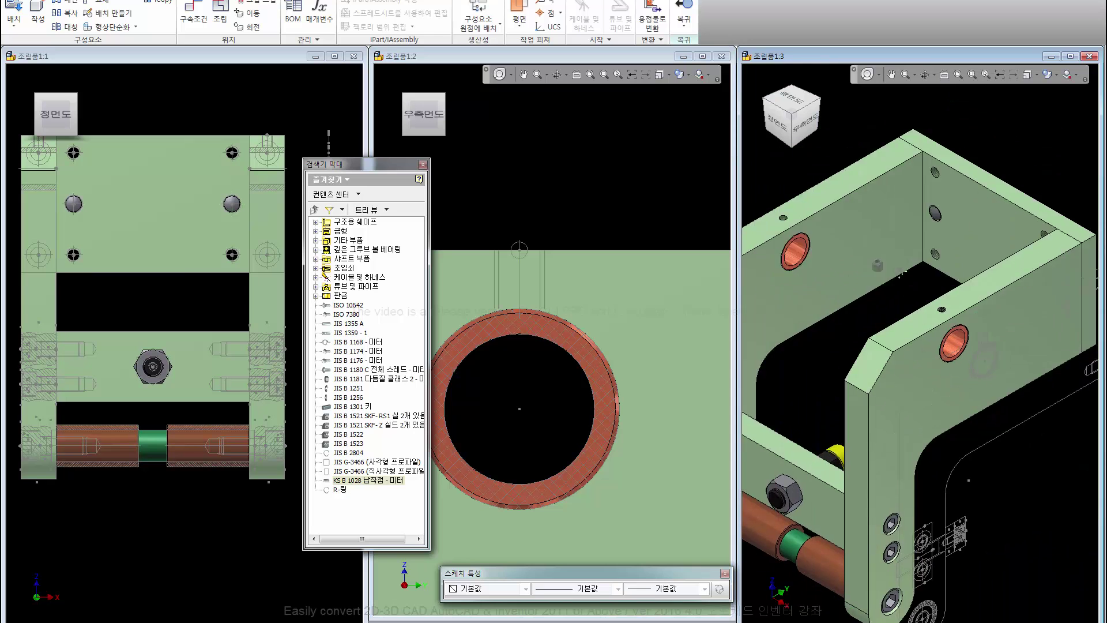
{"action": "scroll", "coordinate": [825, 237], "scroll_direction": "up", "scroll_amount": 1}
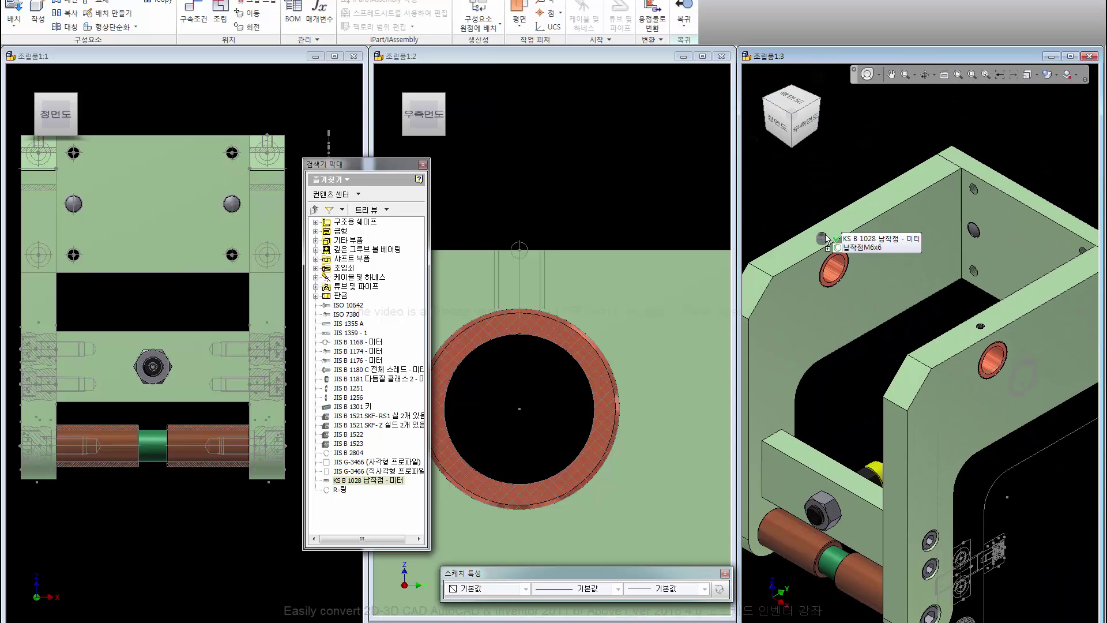
{"action": "scroll", "coordinate": [826, 237], "scroll_direction": "up", "scroll_amount": 2}
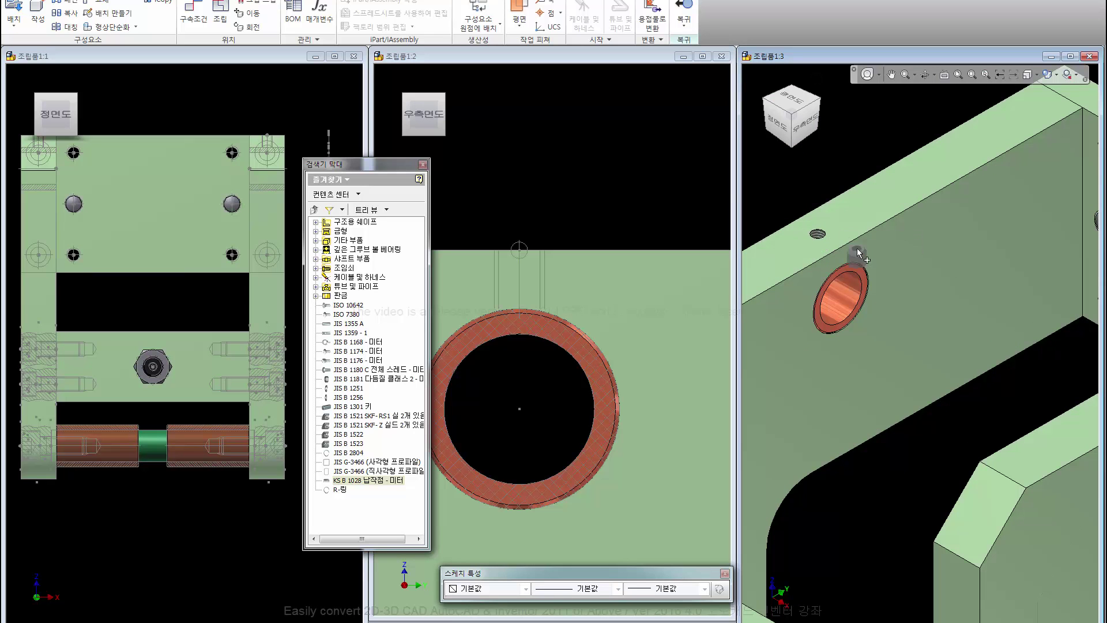
Step: Change the set screw size to 납작점 M6x6 and fit the whole assembly in view
{"action": "right_click", "coordinate": [826, 236]}
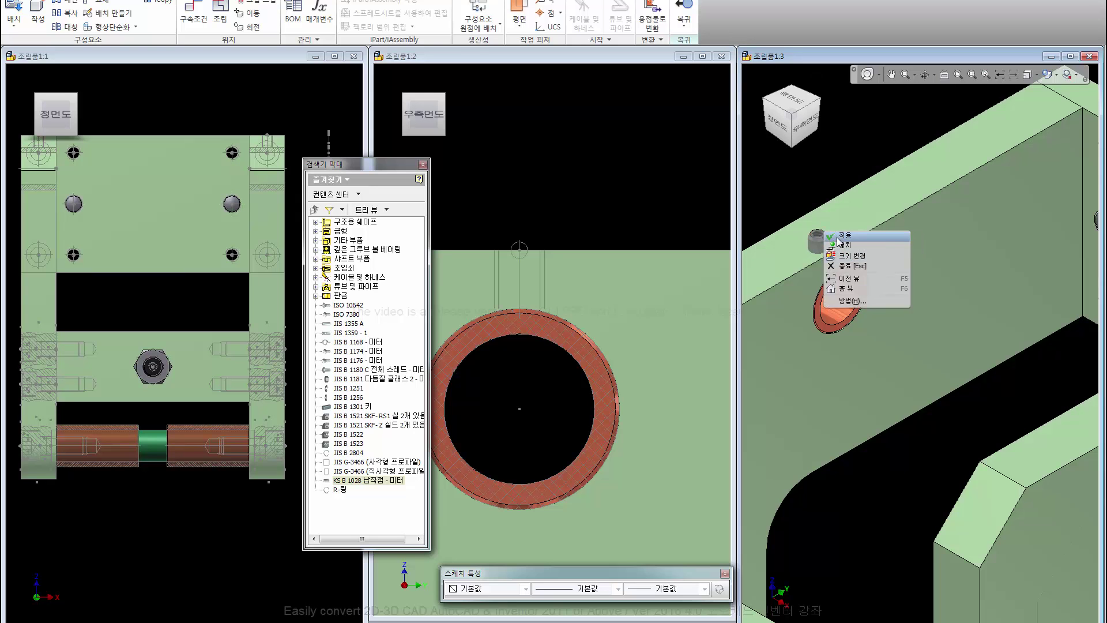
{"action": "left_click", "coordinate": [842, 236]}
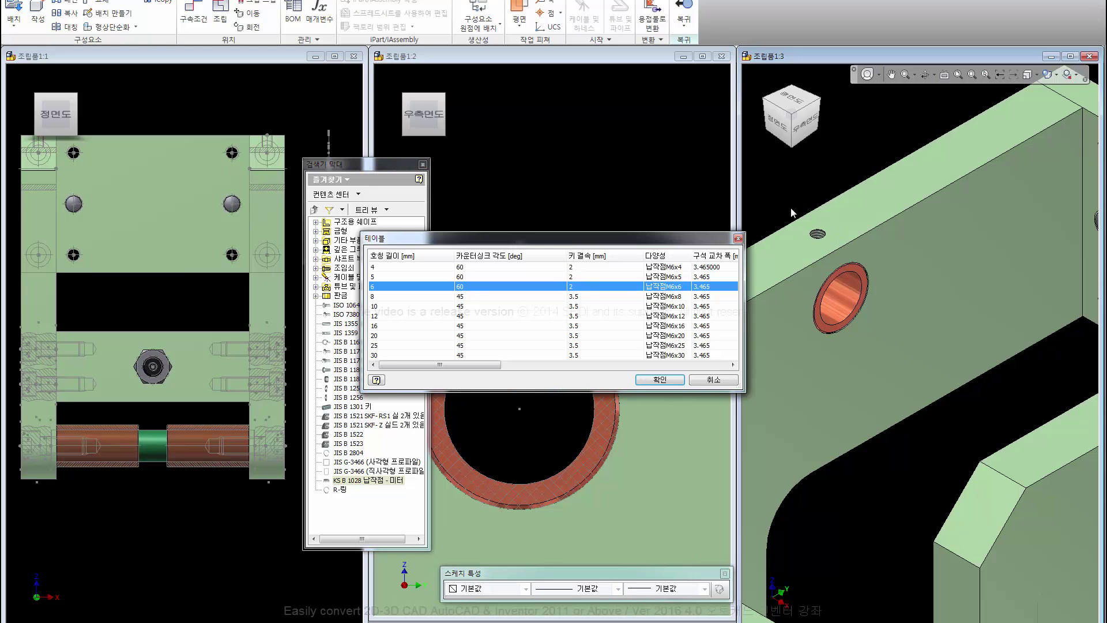
{"action": "left_click", "coordinate": [660, 379]}
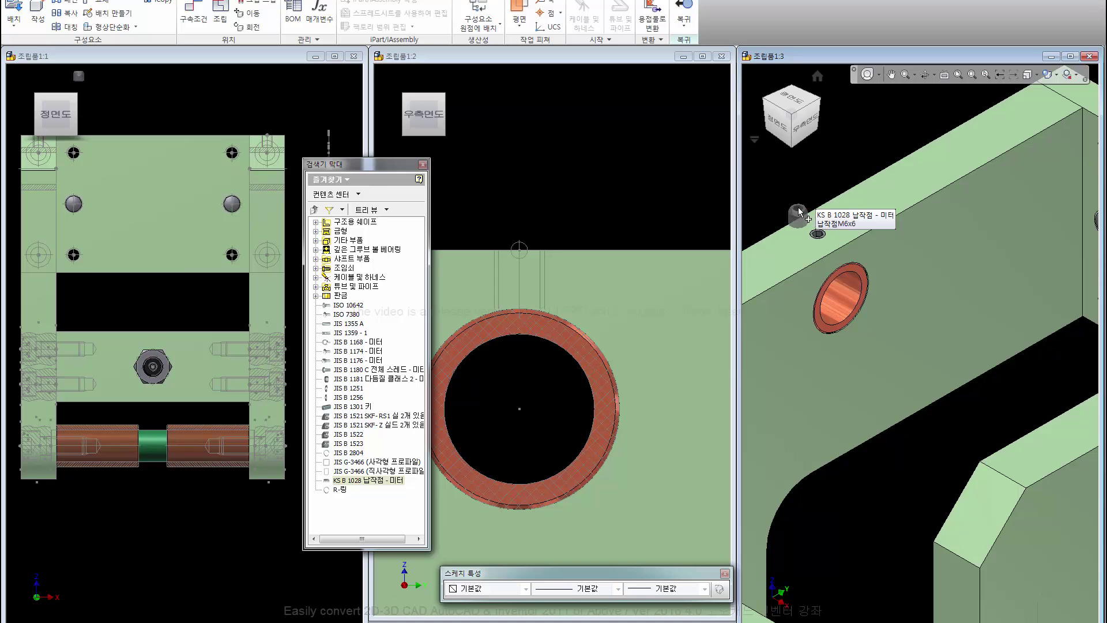
{"action": "key", "text": "F6"}
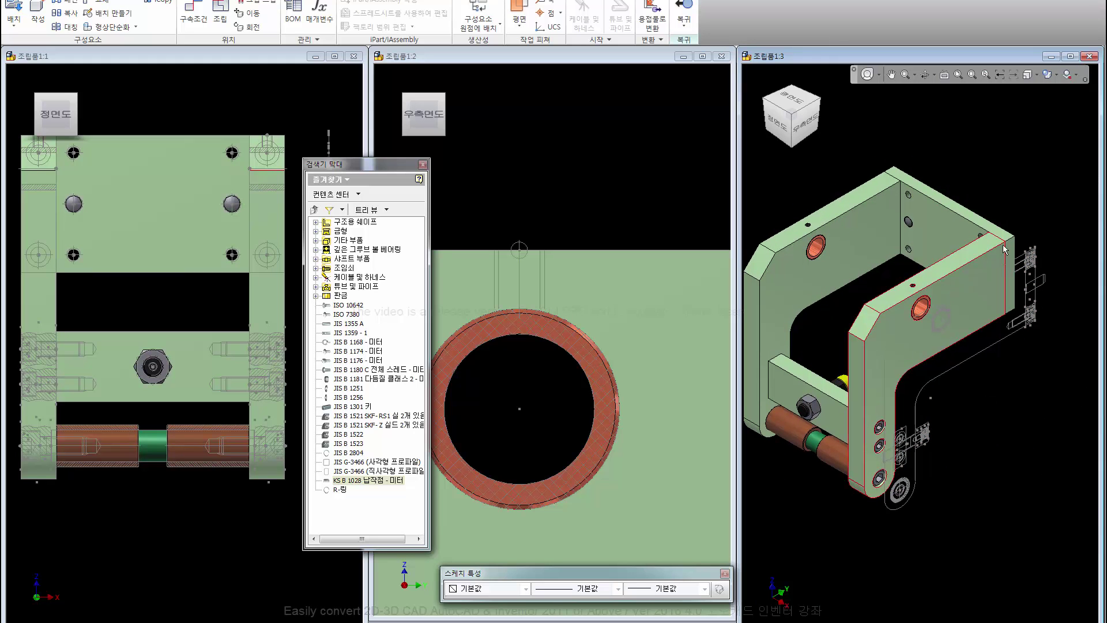
Step: Show the model tree, uncheck Visibility on the 1nd unit sketch, and use Return to Top
{"action": "left_click", "coordinate": [952, 207]}
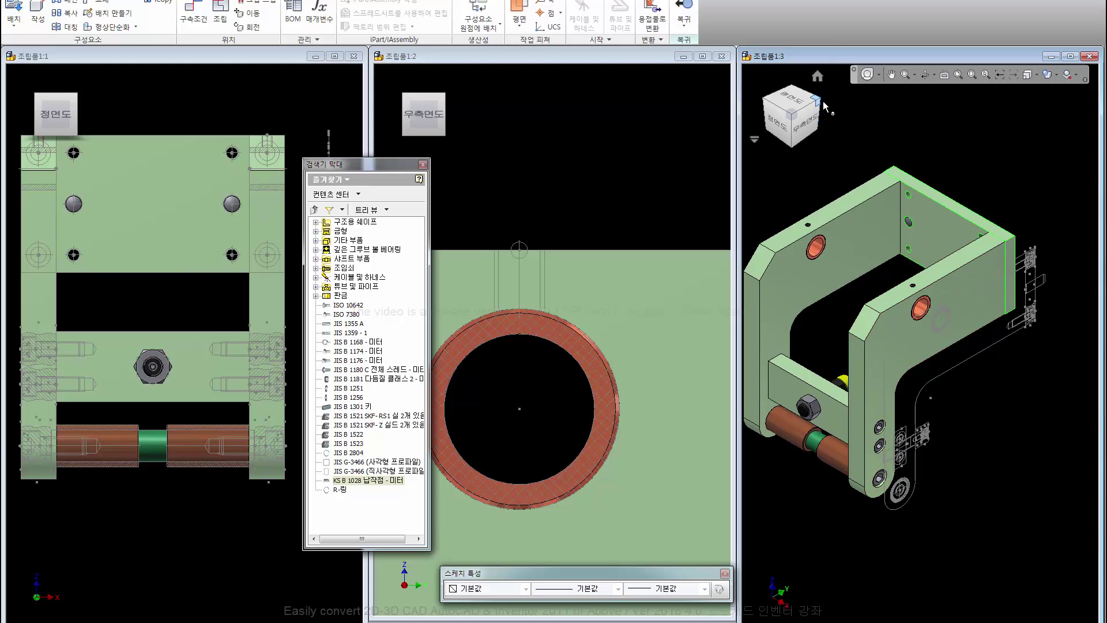
{"action": "left_click", "coordinate": [815, 100]}
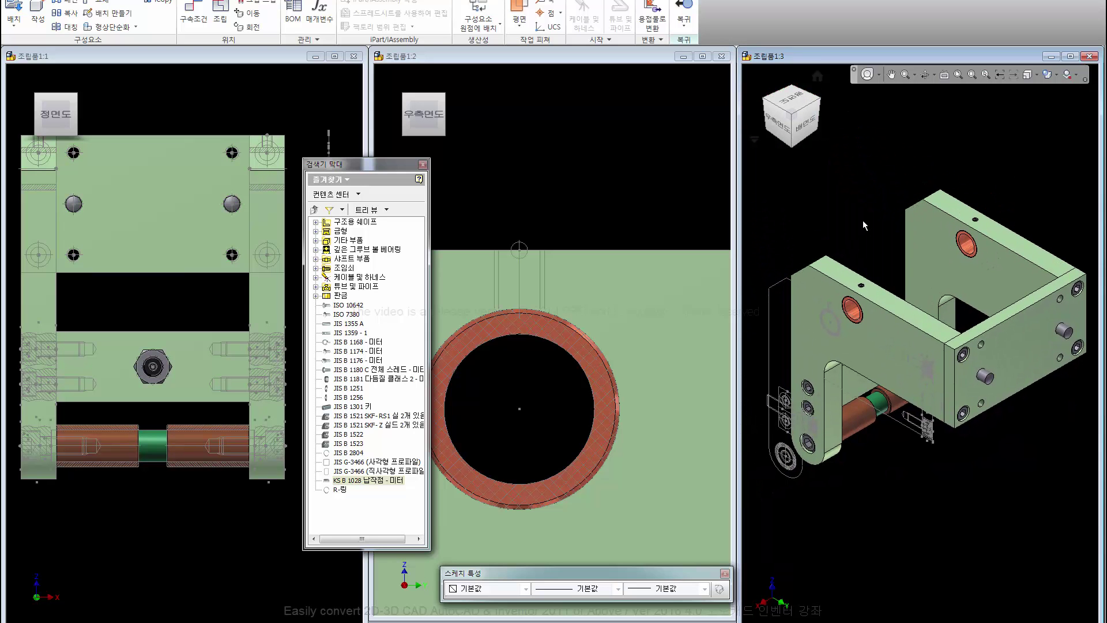
{"action": "left_click", "coordinate": [339, 179]}
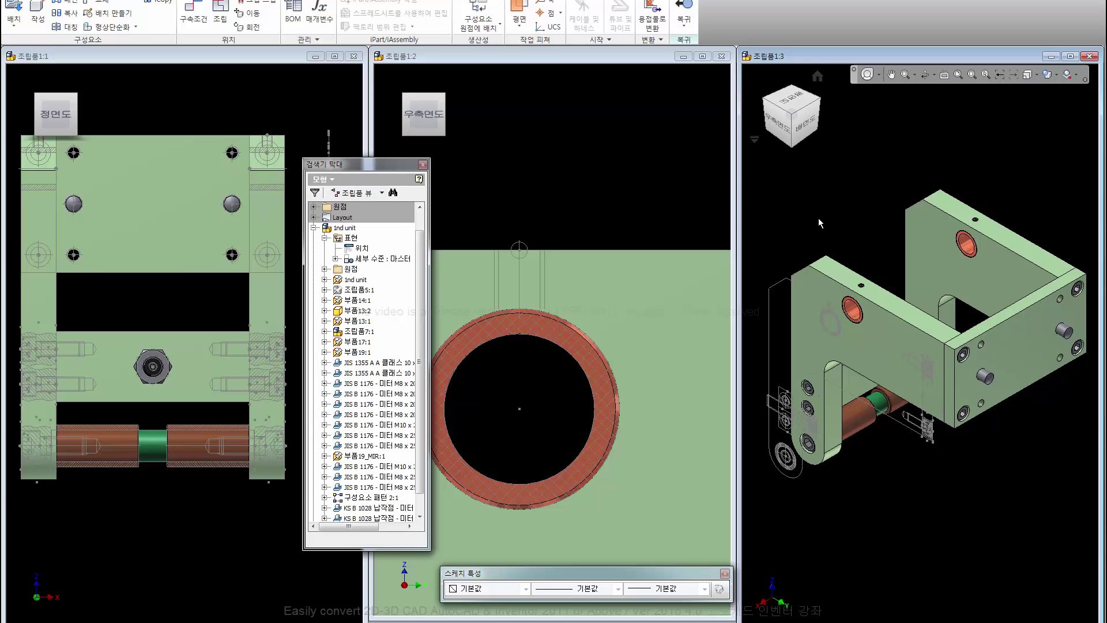
{"action": "left_click", "coordinate": [353, 280]}
{"action": "right_click", "coordinate": [351, 282]}
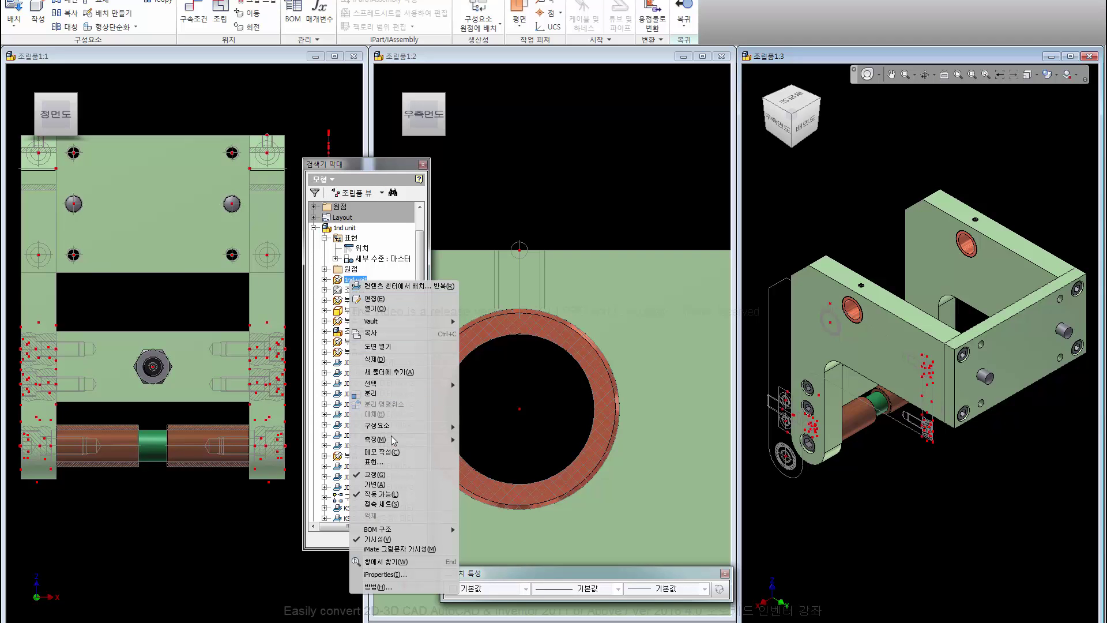
{"action": "left_click", "coordinate": [378, 539]}
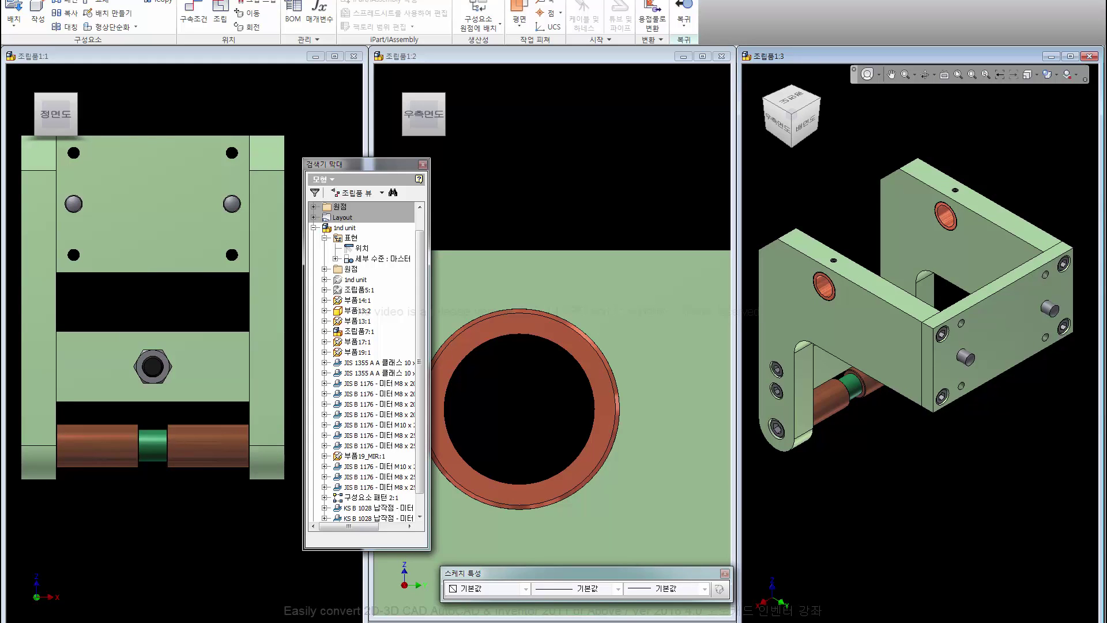
{"action": "left_click", "coordinate": [684, 24]}
{"action": "left_click", "coordinate": [706, 92]}
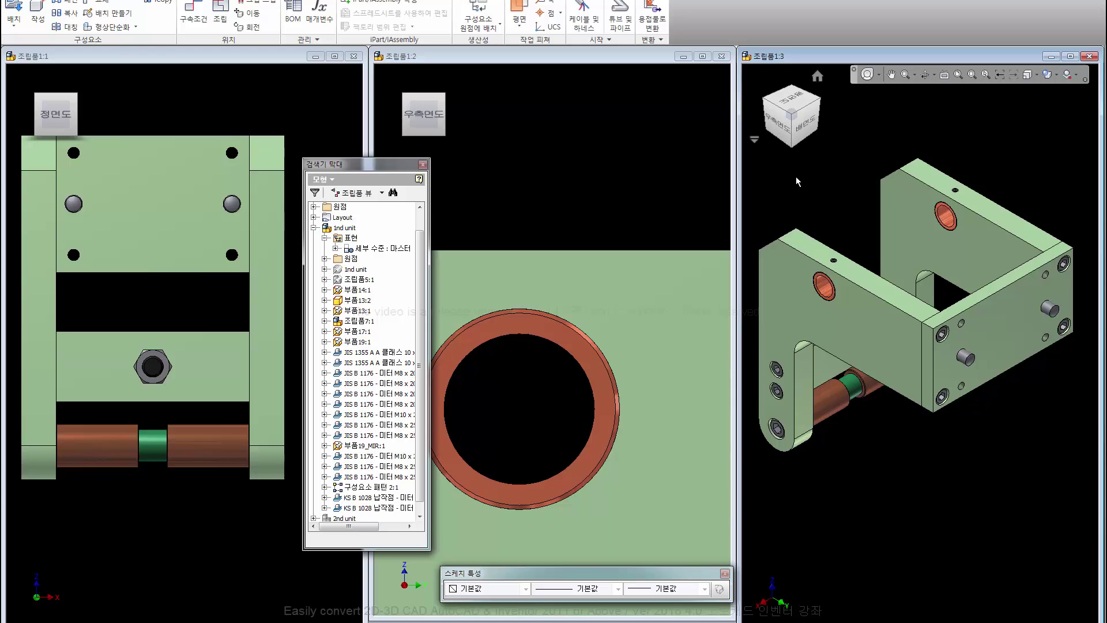
Step: Pan the bracket, collapse the model tree, and switch to the front-right isometric view
{"action": "middle_click_drag", "start_coordinate": [797, 176], "coordinate": [808, 209]}
{"action": "left_click", "coordinate": [314, 228]}
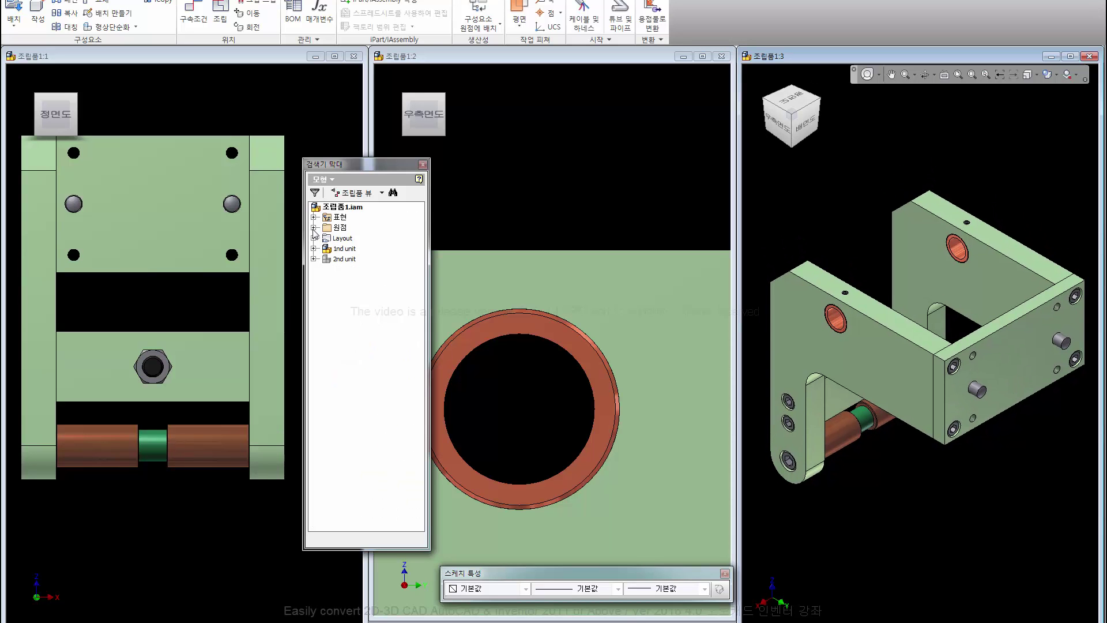
{"action": "middle_click_drag", "start_coordinate": [843, 209], "coordinate": [833, 177]}
{"action": "left_click", "coordinate": [314, 217]}
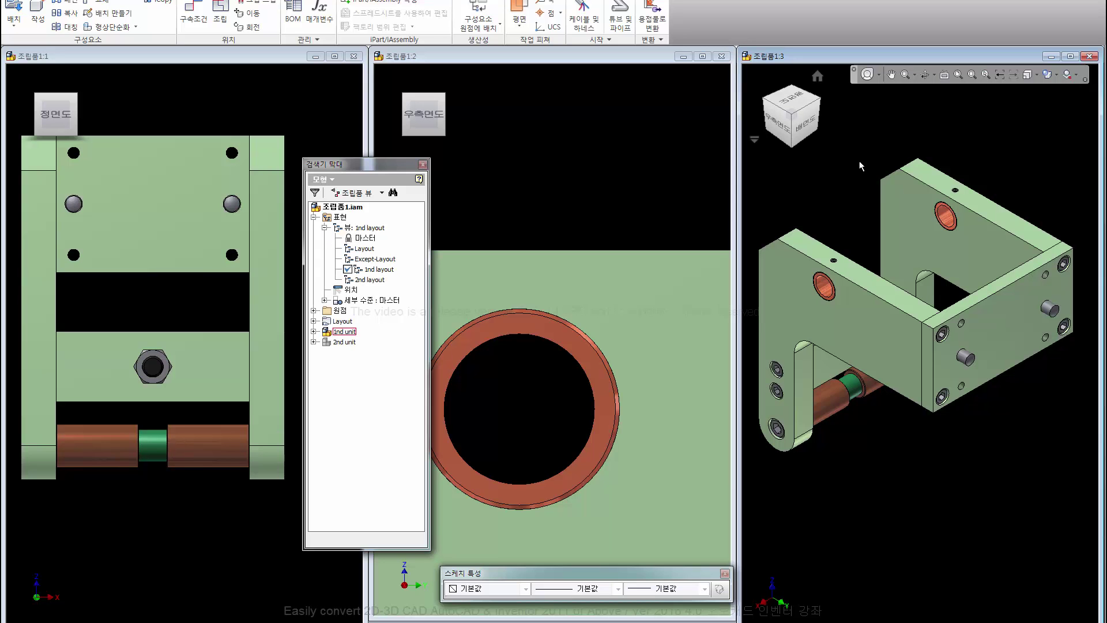
{"action": "left_click", "coordinate": [767, 100]}
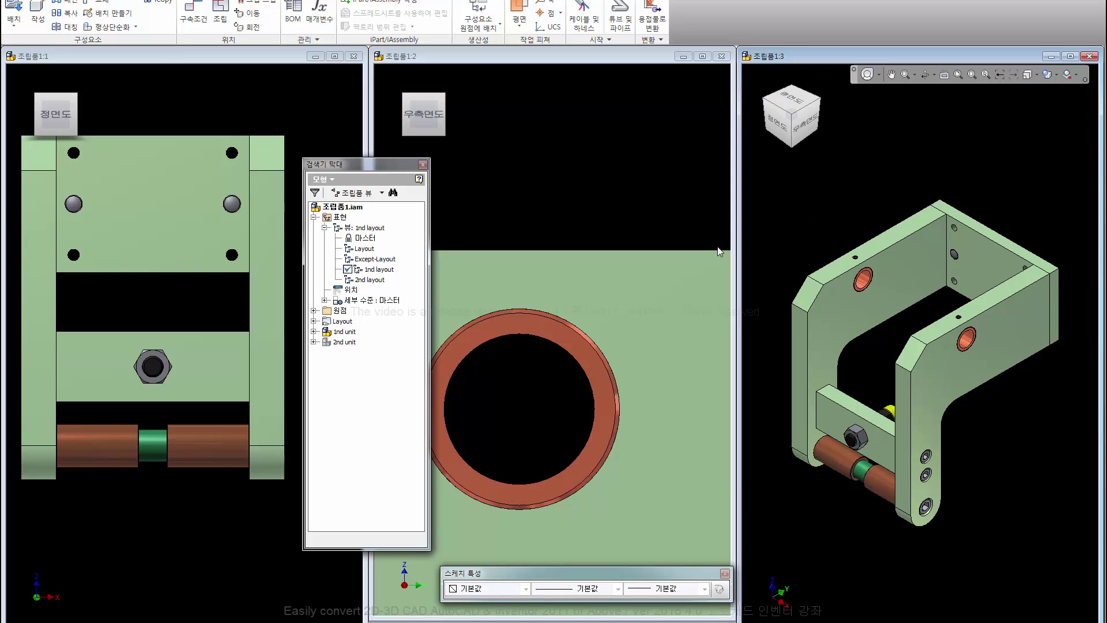
Step: Edit the 1nd unit sub-assembly in place, then open it in its own 조립품5 window
{"action": "double_click", "coordinate": [345, 331]}
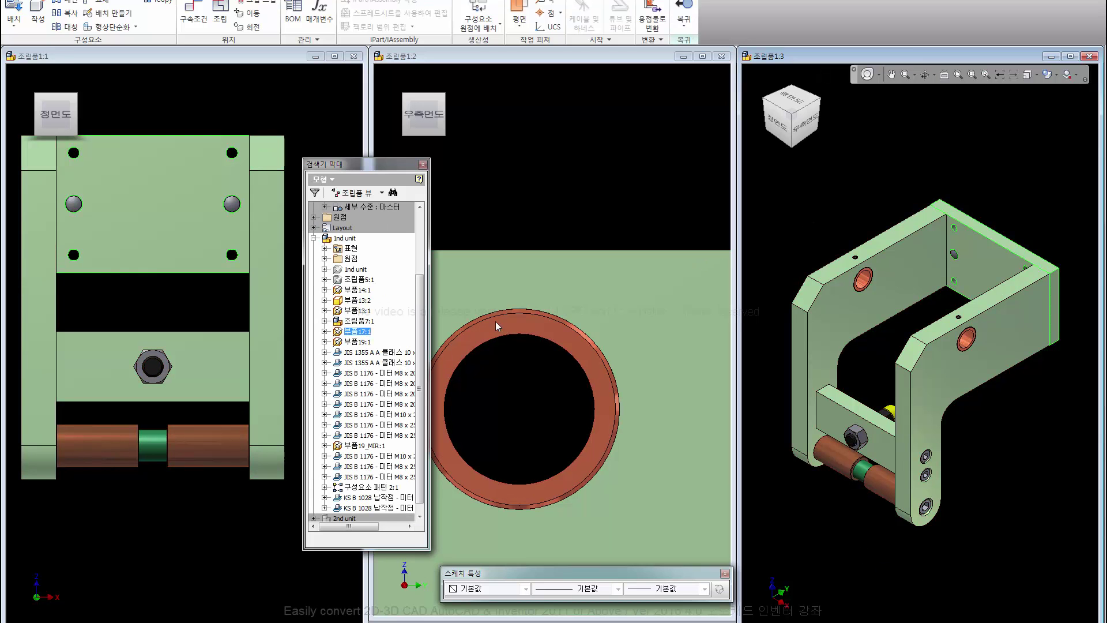
{"action": "left_click", "coordinate": [346, 239]}
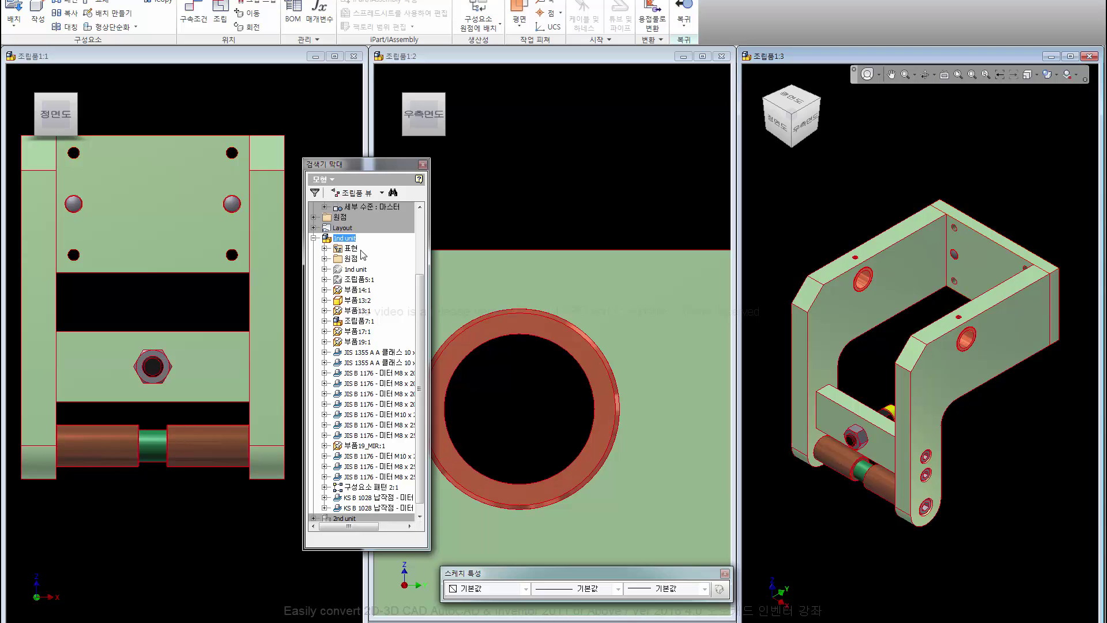
{"action": "right_click", "coordinate": [364, 255]}
{"action": "left_click", "coordinate": [381, 270]}
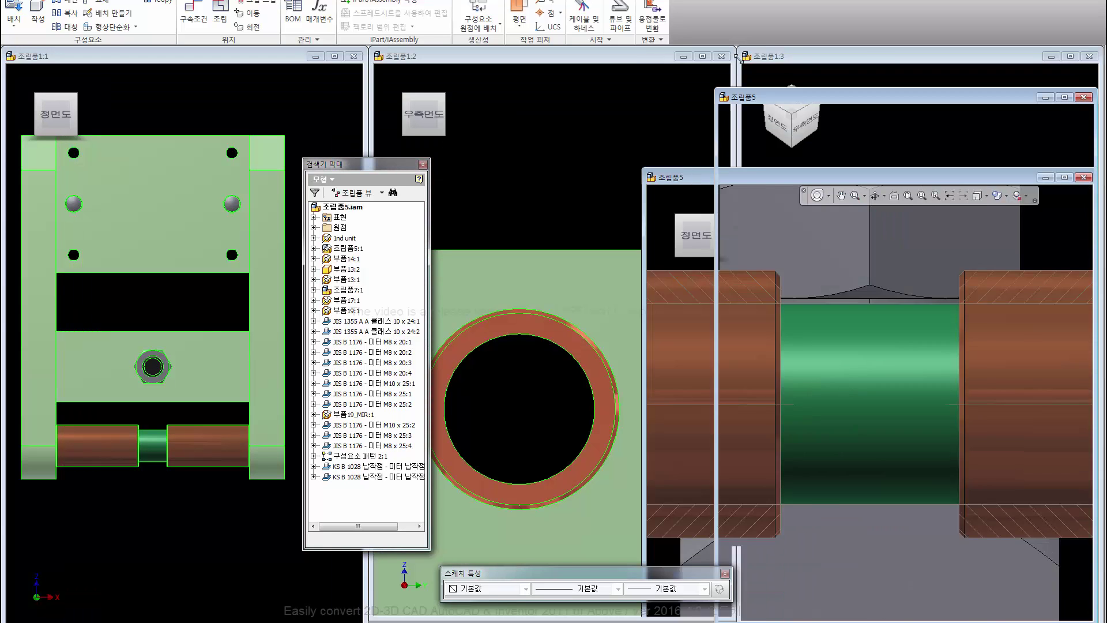
Step: Show the whole 조립품5 cylinder assembly in the isometric home view
{"action": "left_click_drag", "start_coordinate": [742, 45], "coordinate": [739, 43]}
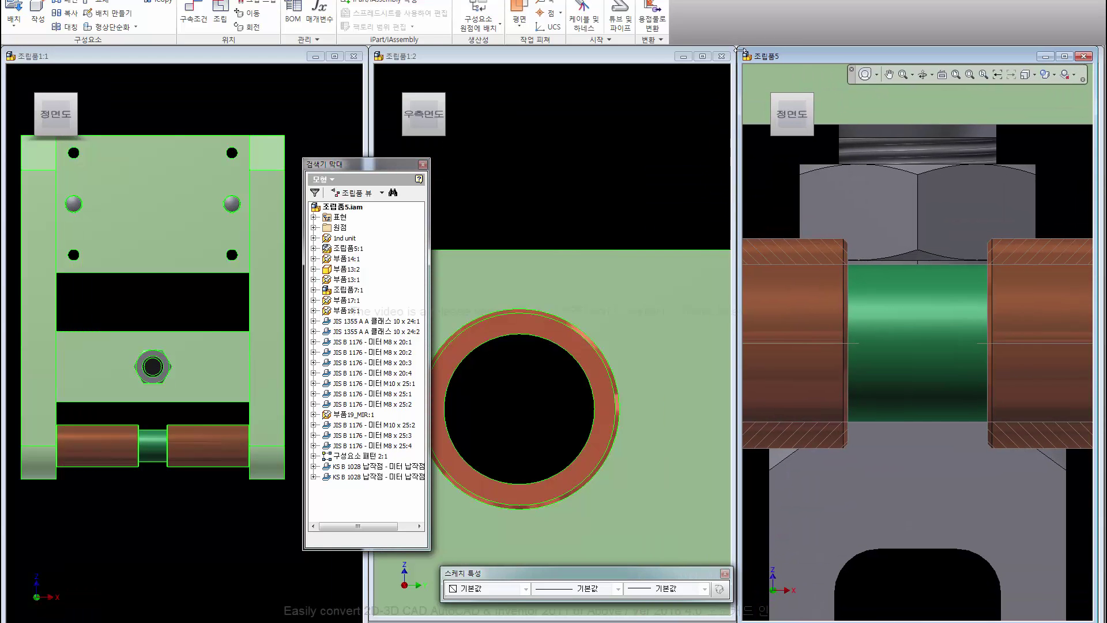
{"action": "left_click", "coordinate": [818, 77]}
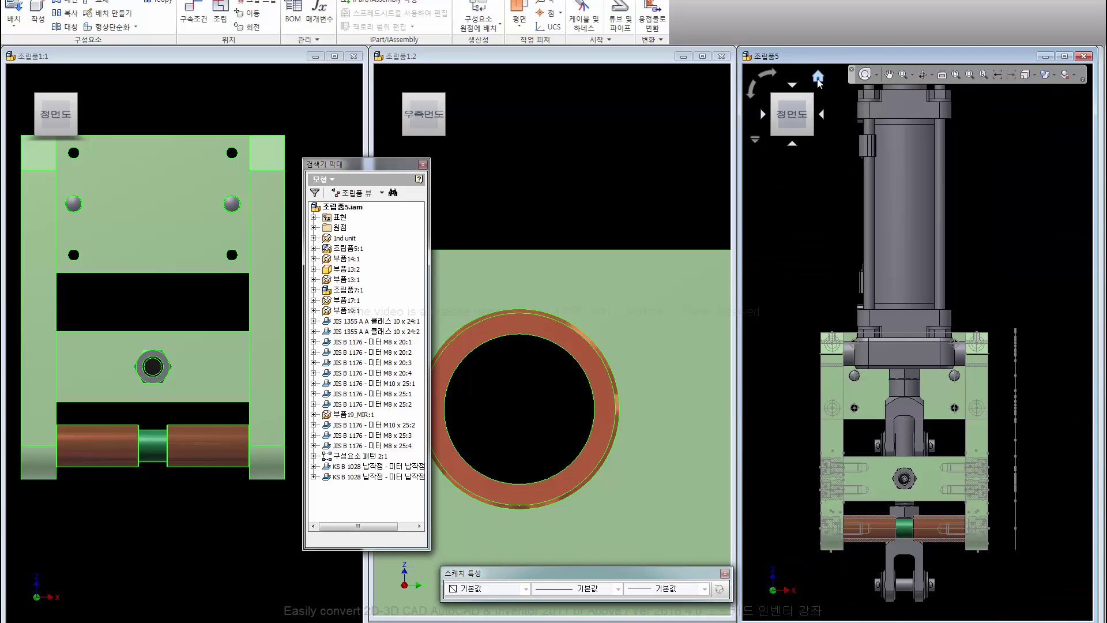
{"action": "left_click", "coordinate": [818, 78]}
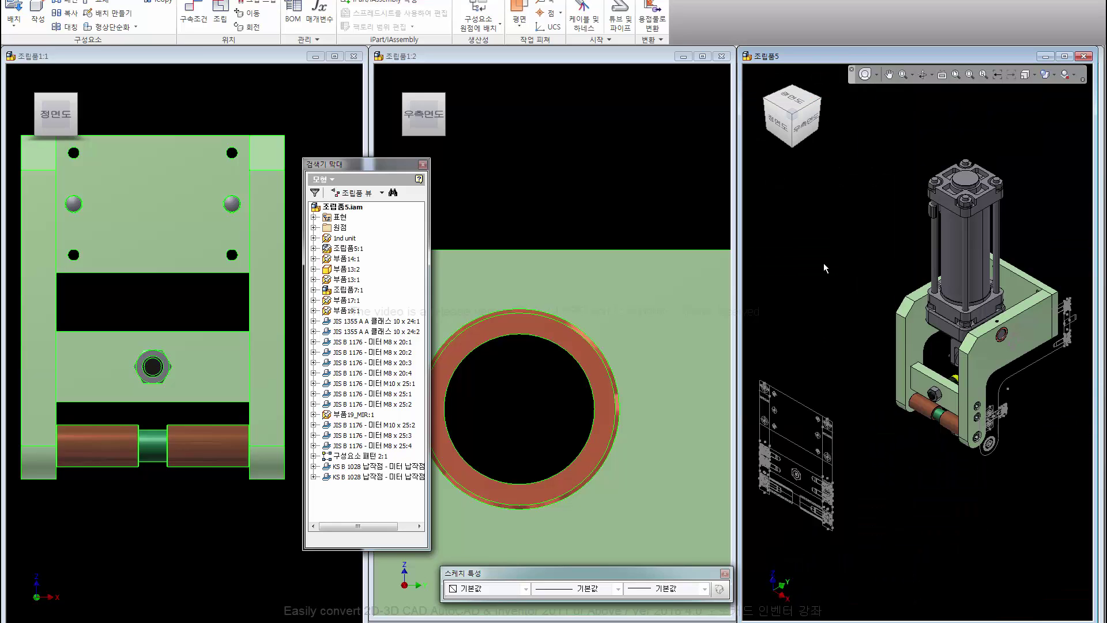
{"action": "right_click", "coordinate": [860, 326]}
{"action": "key", "text": "Escape"}
Step: Hide the cylinder and 조립품7:1 sub-assemblies, then window-select the remaining bracket parts and fasteners
{"action": "left_click", "coordinate": [952, 290]}
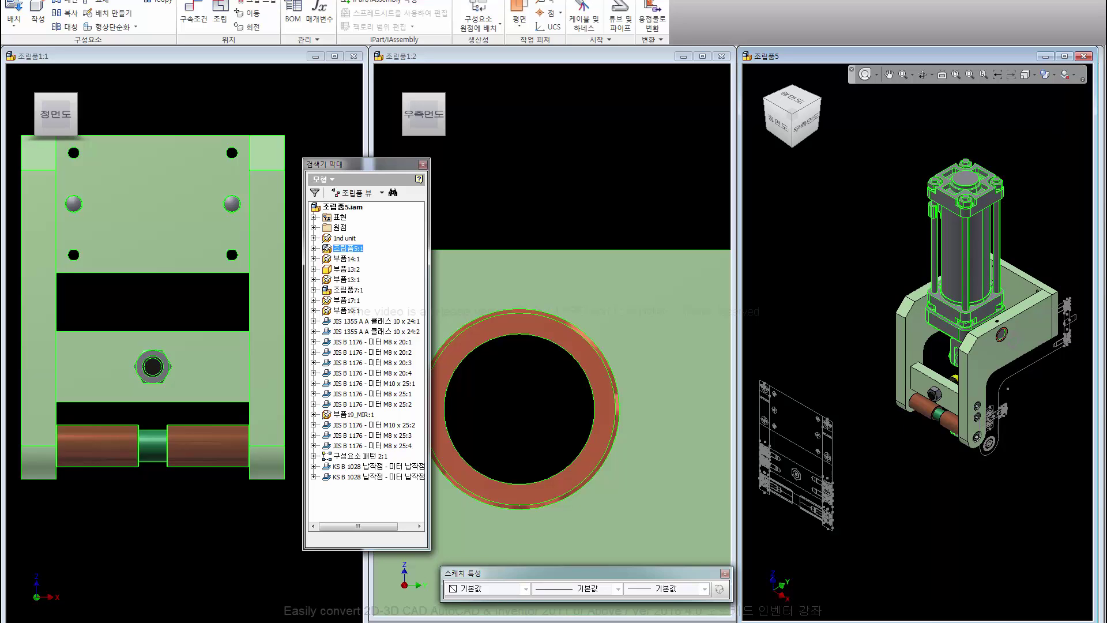
{"action": "right_click", "coordinate": [951, 290]}
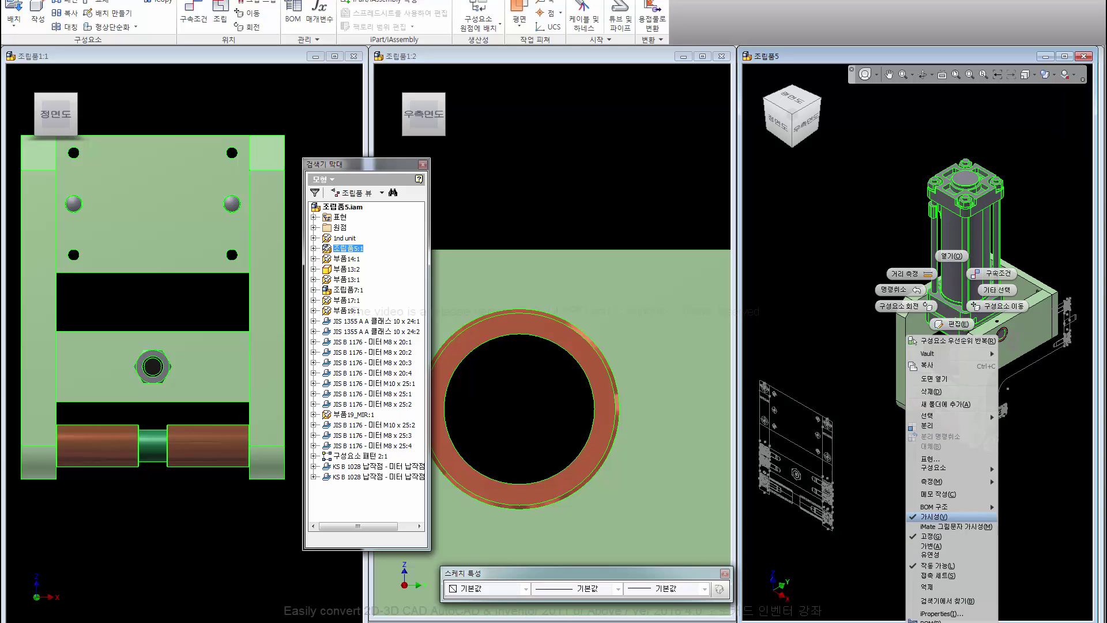
{"action": "left_click", "coordinate": [928, 517]}
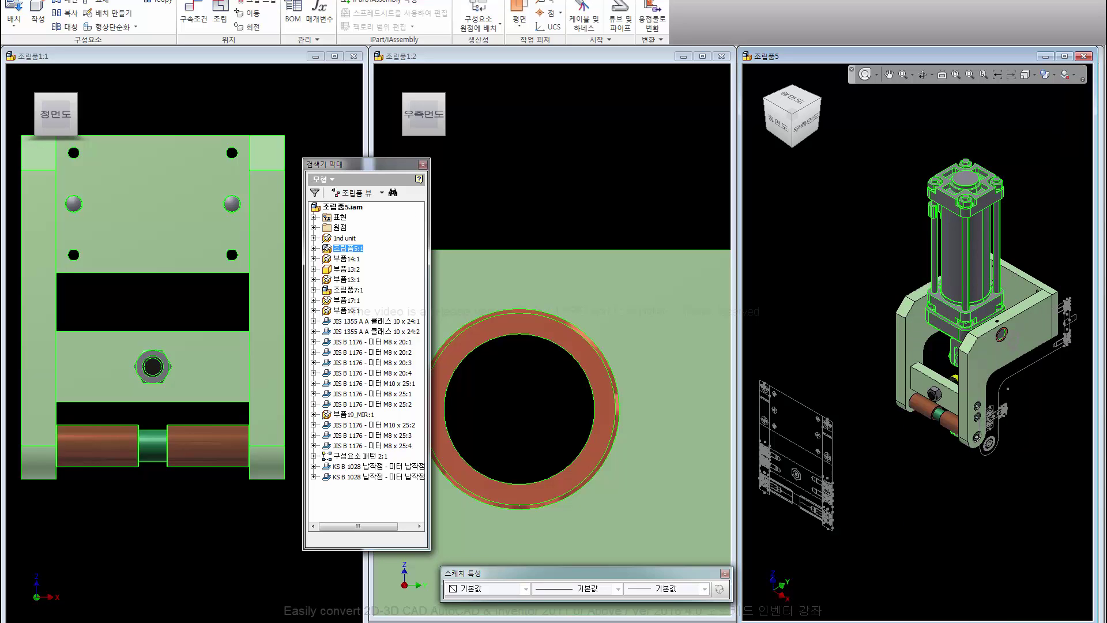
{"action": "left_click", "coordinate": [942, 401]}
{"action": "right_click", "coordinate": [942, 397]}
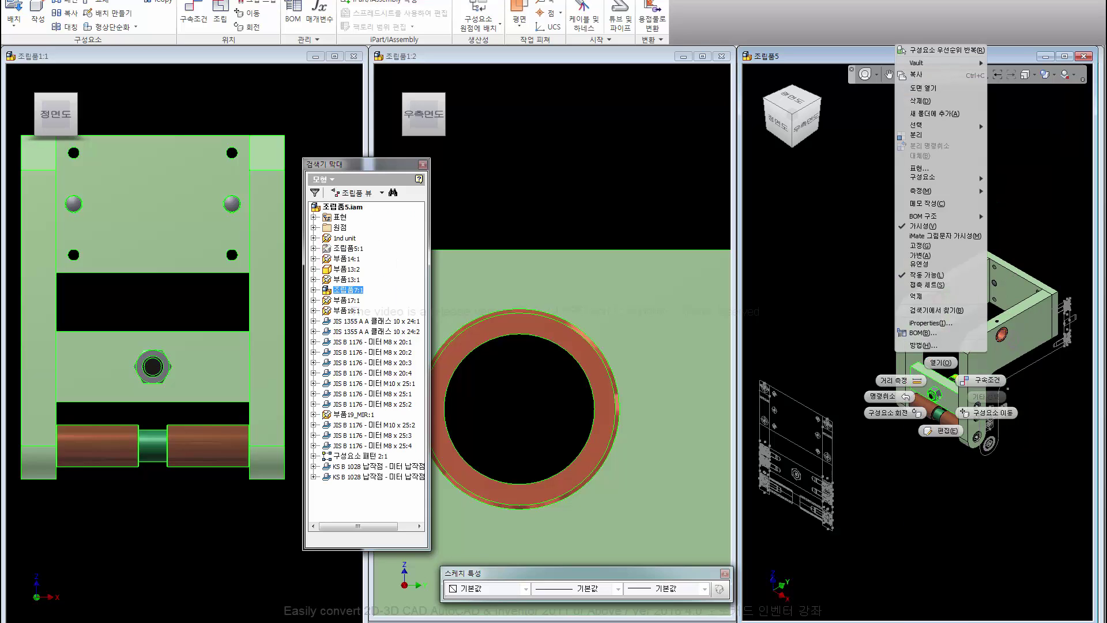
{"action": "left_click", "coordinate": [922, 226]}
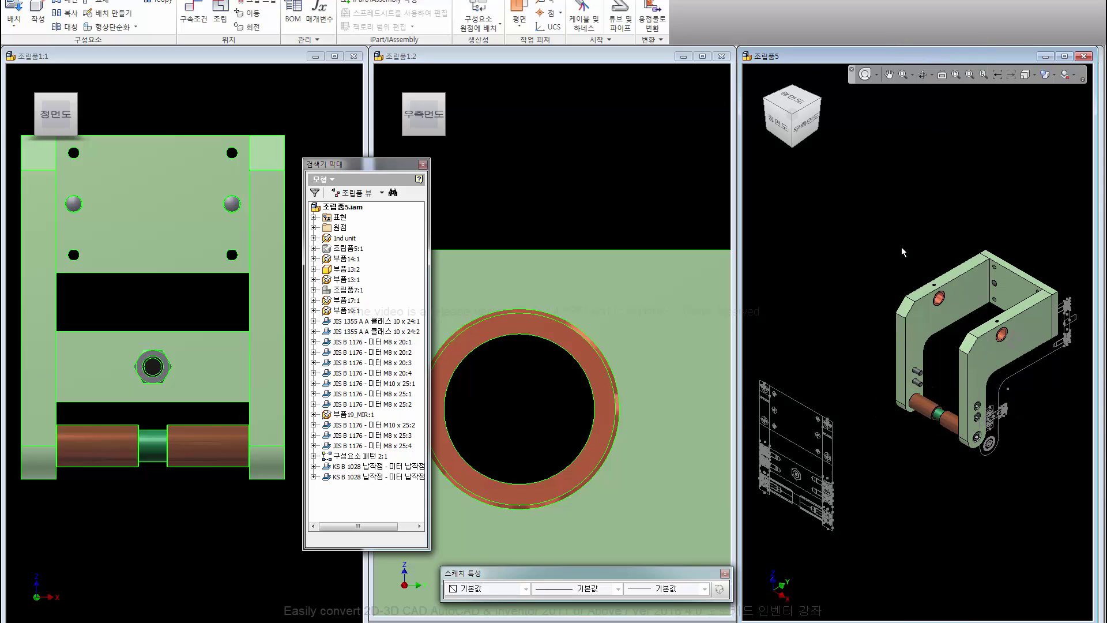
{"action": "left_click_drag", "start_coordinate": [892, 224], "coordinate": [1076, 473]}
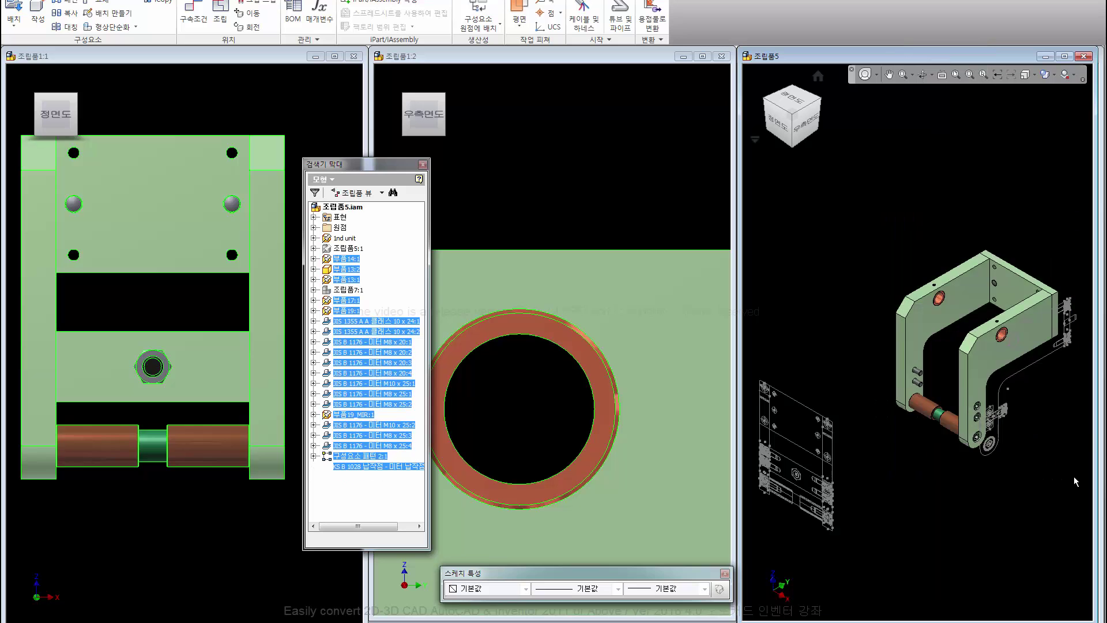
Step: Demote the selected bracket plates, pins and screws into new sub-assembly 조립품10 and save the files
{"action": "right_click", "coordinate": [809, 236]}
{"action": "mouse_move", "coordinate": [791, 355]}
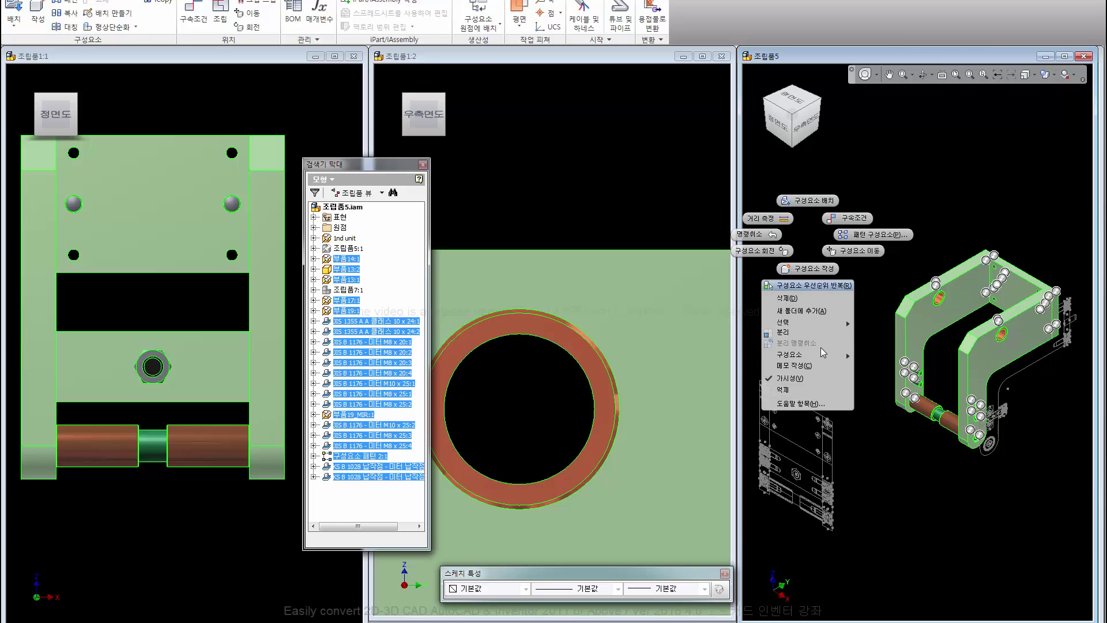
{"action": "left_click", "coordinate": [871, 364]}
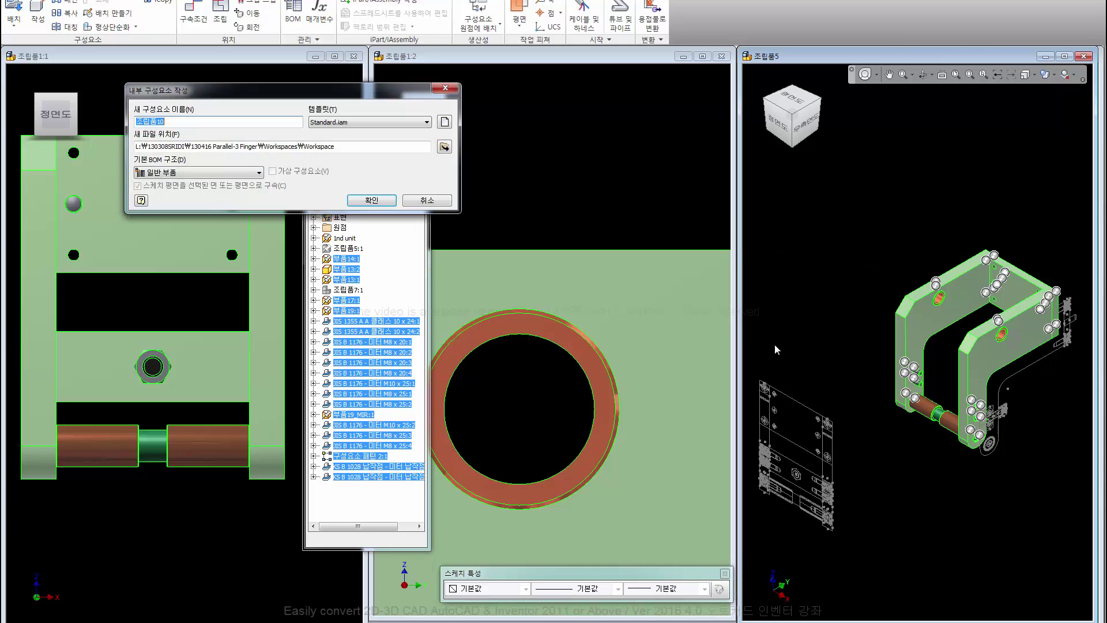
{"action": "left_click", "coordinate": [361, 201]}
{"action": "left_click", "coordinate": [482, 342]}
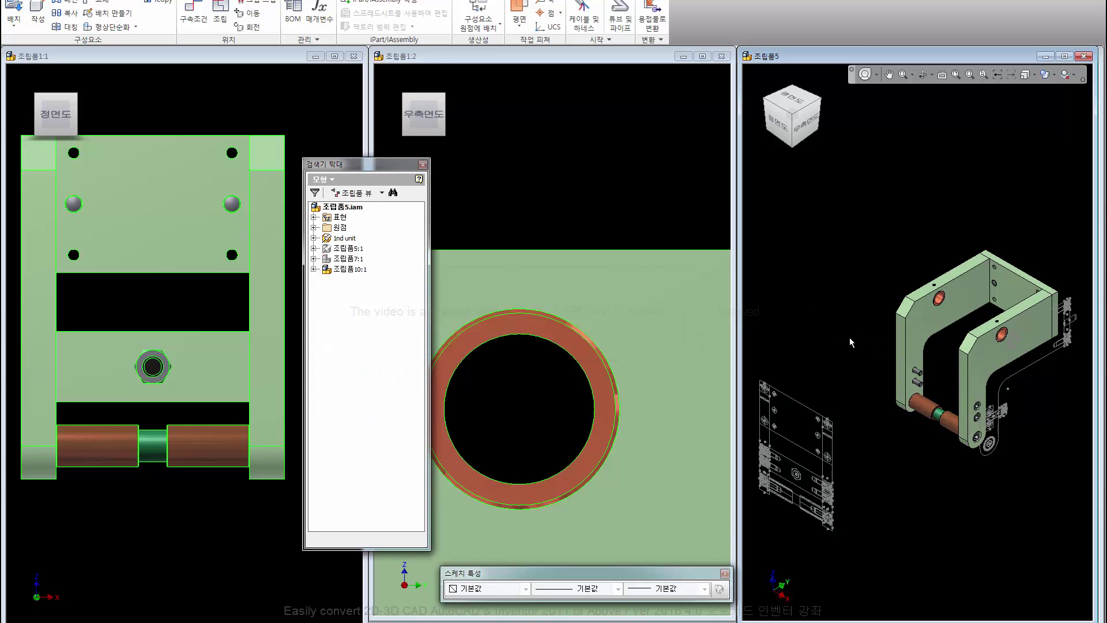
{"action": "mouse_move", "coordinate": [423, 113]}
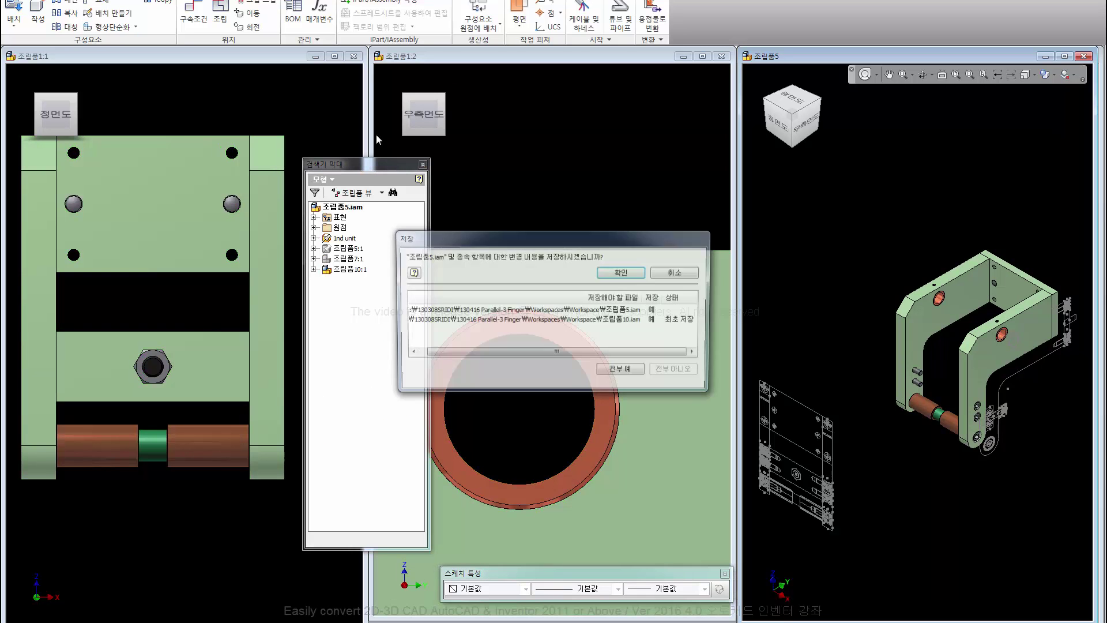
{"action": "key", "text": "Return"}
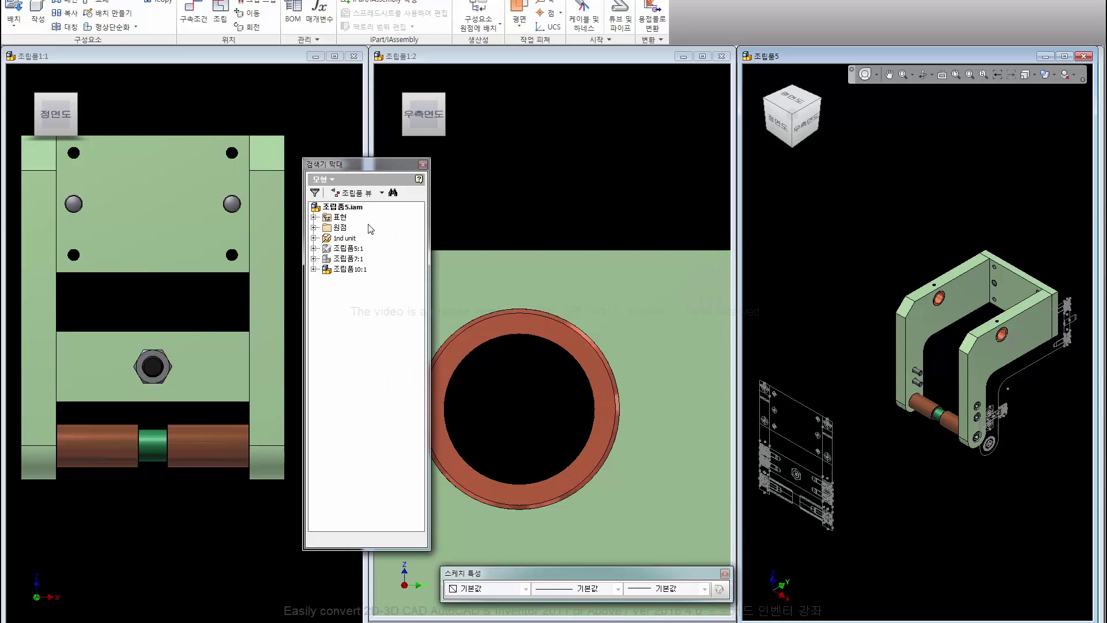
Step: Put the 1nd unit layout into a new folder named Layout
{"action": "left_click", "coordinate": [353, 240]}
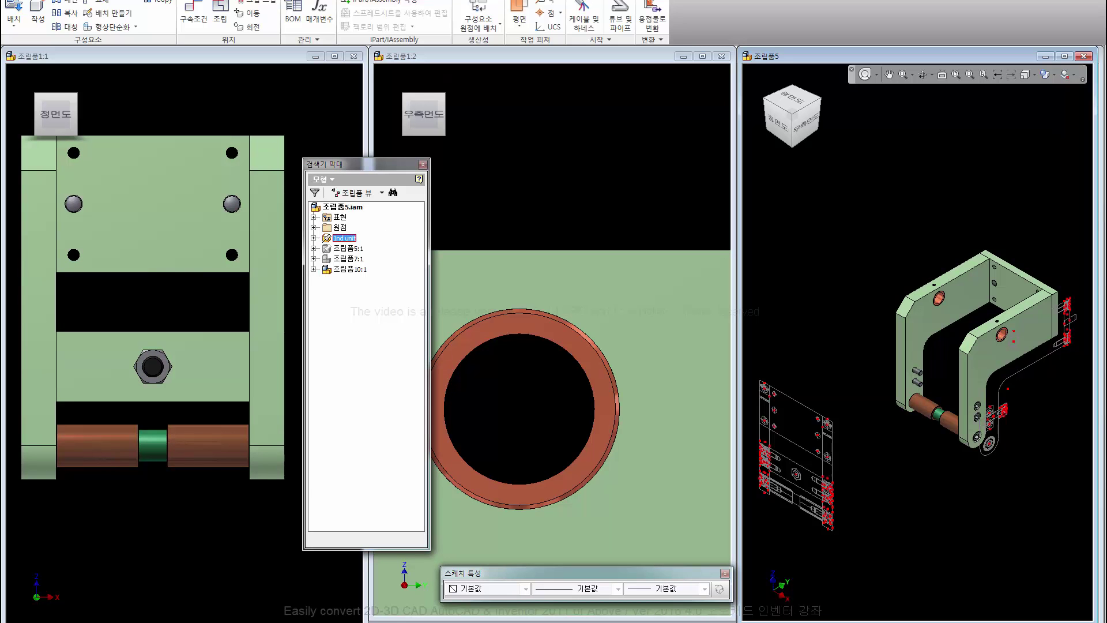
{"action": "right_click", "coordinate": [353, 240]}
{"action": "left_click", "coordinate": [395, 326]}
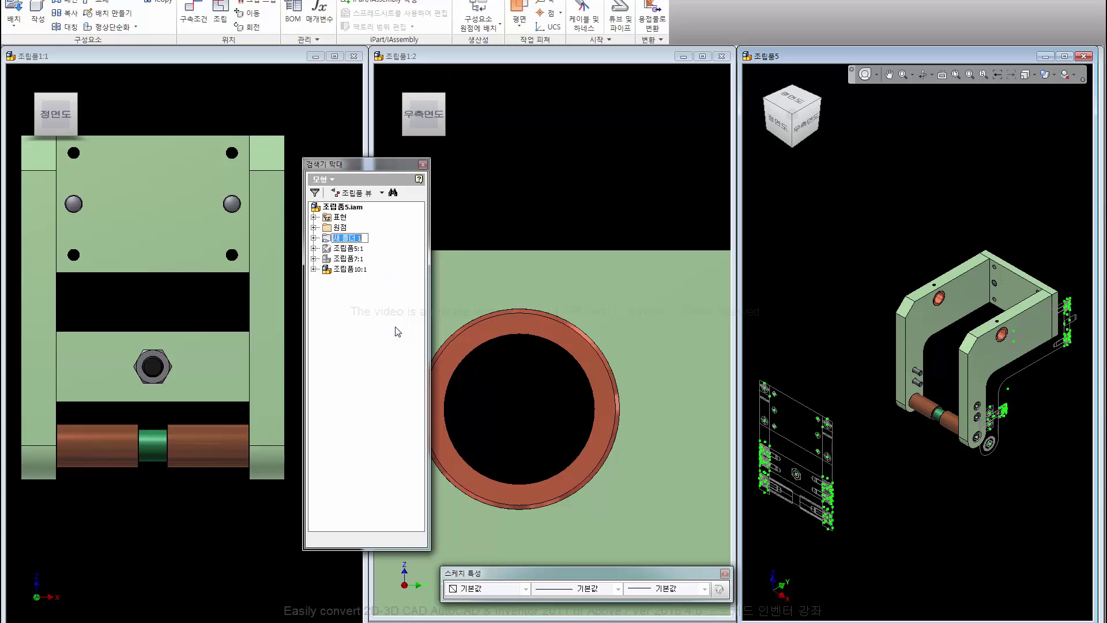
{"action": "type", "text": "IAYO"}
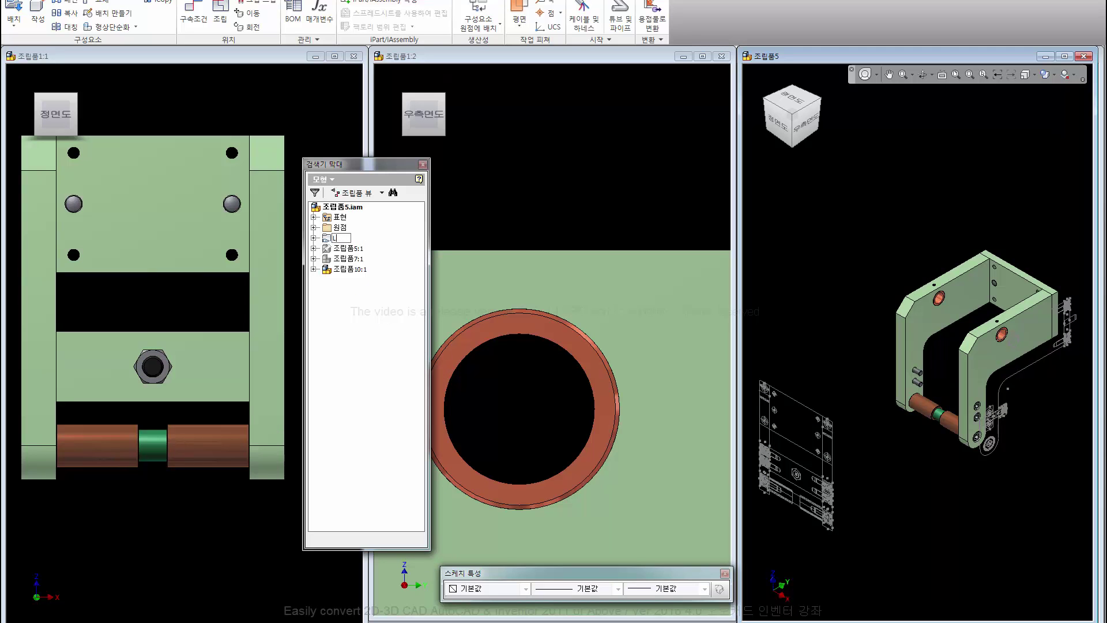
{"action": "type", "text": "out"}
{"action": "key", "text": "Return"}
Step: Rename the default view representation 기본값 to Layout
{"action": "left_click", "coordinate": [313, 217]}
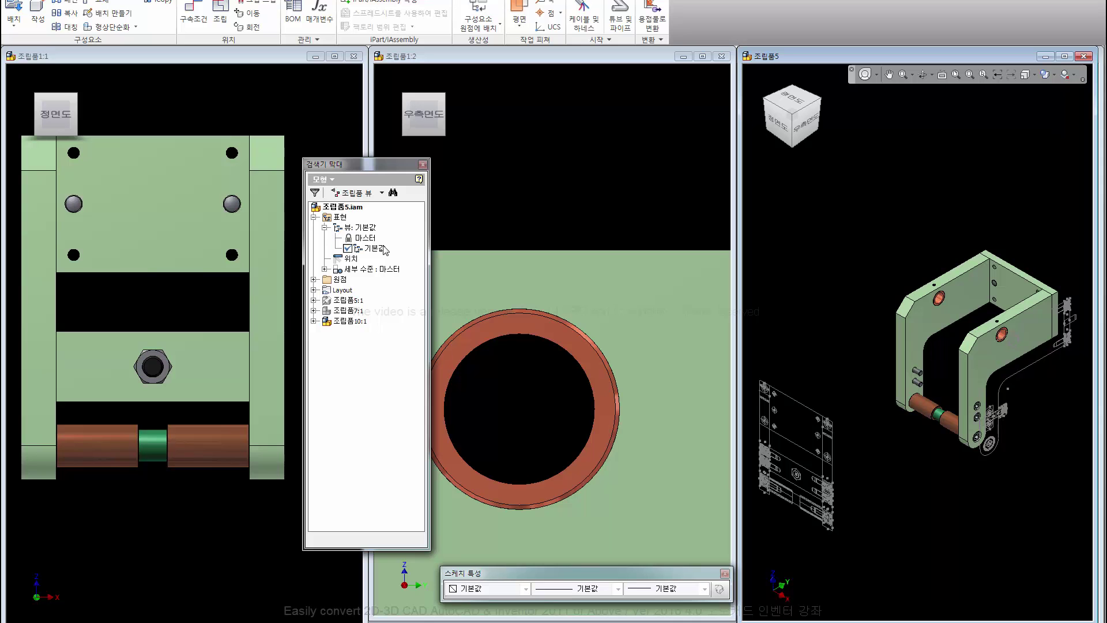
{"action": "left_click", "coordinate": [346, 290]}
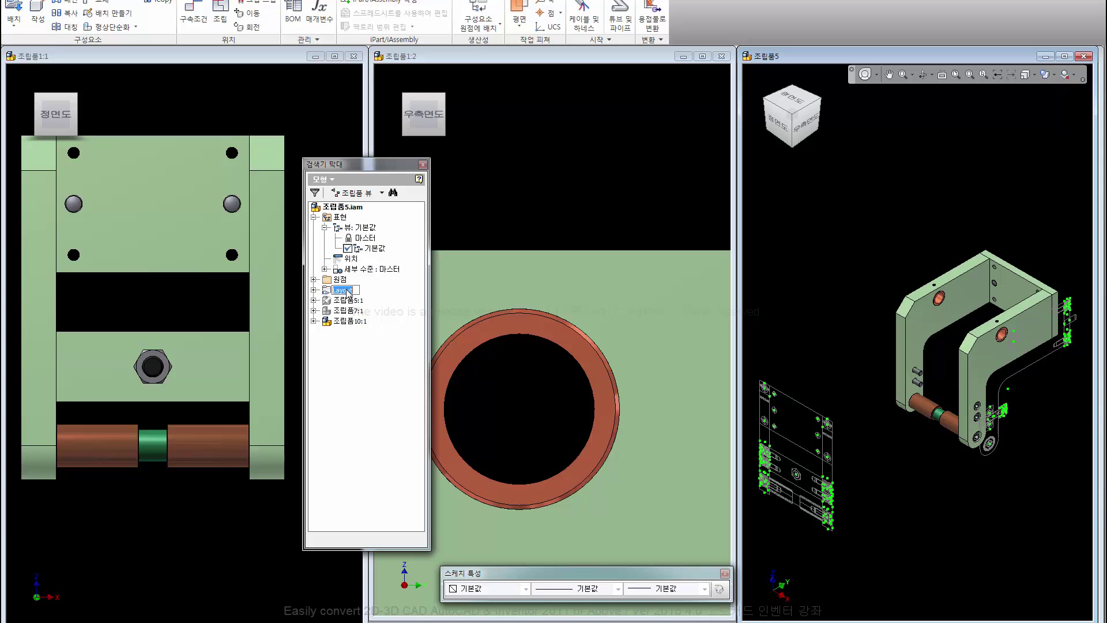
{"action": "left_click", "coordinate": [375, 248]}
{"action": "type", "text": "Layout"}
{"action": "key", "text": "Return"}
{"action": "right_click", "coordinate": [374, 249]}
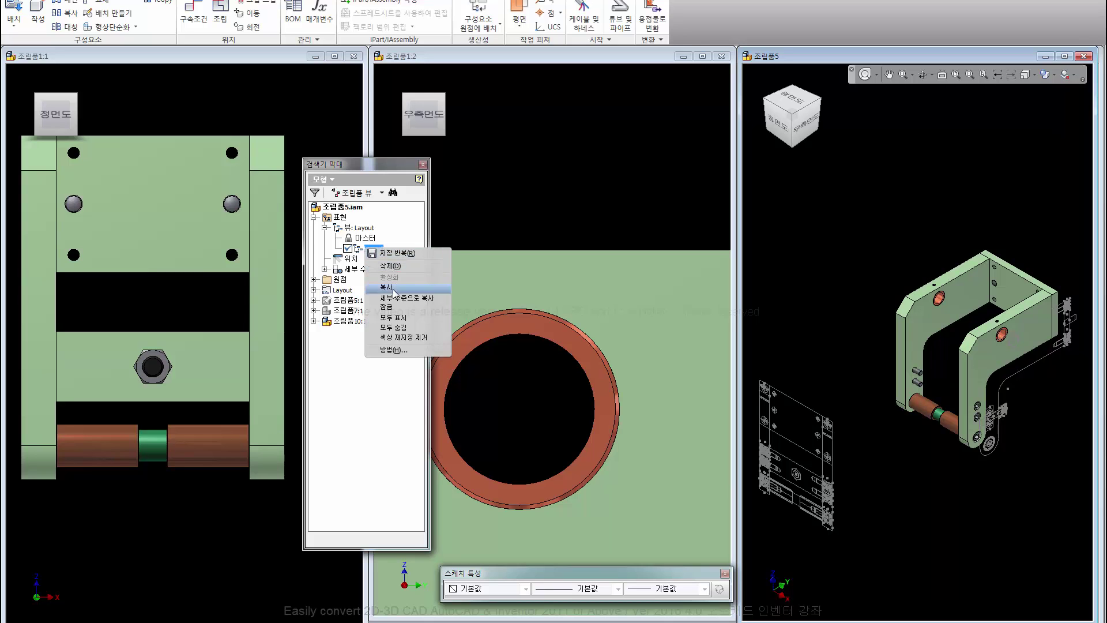